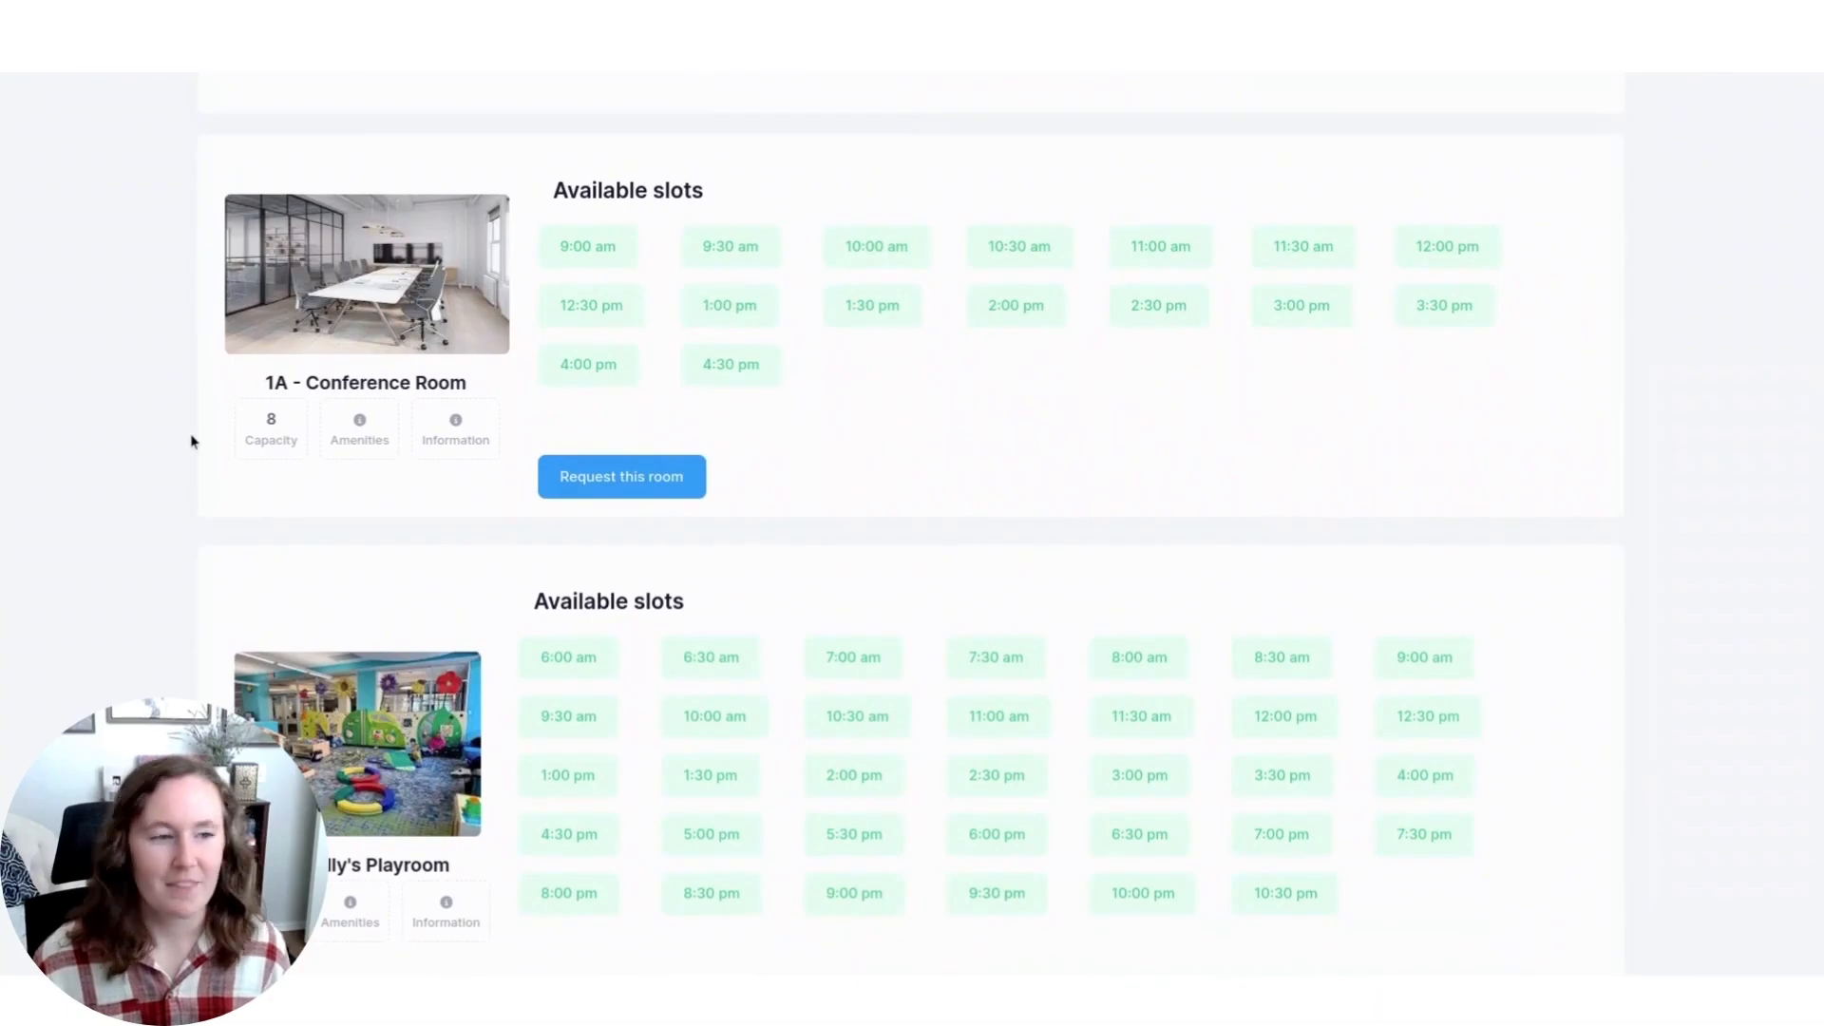
Start booking the 1A - Conference Room for the 9:00 am, 9:30 am and 10:00 am slots on September 13, 2023.
click(602, 477)
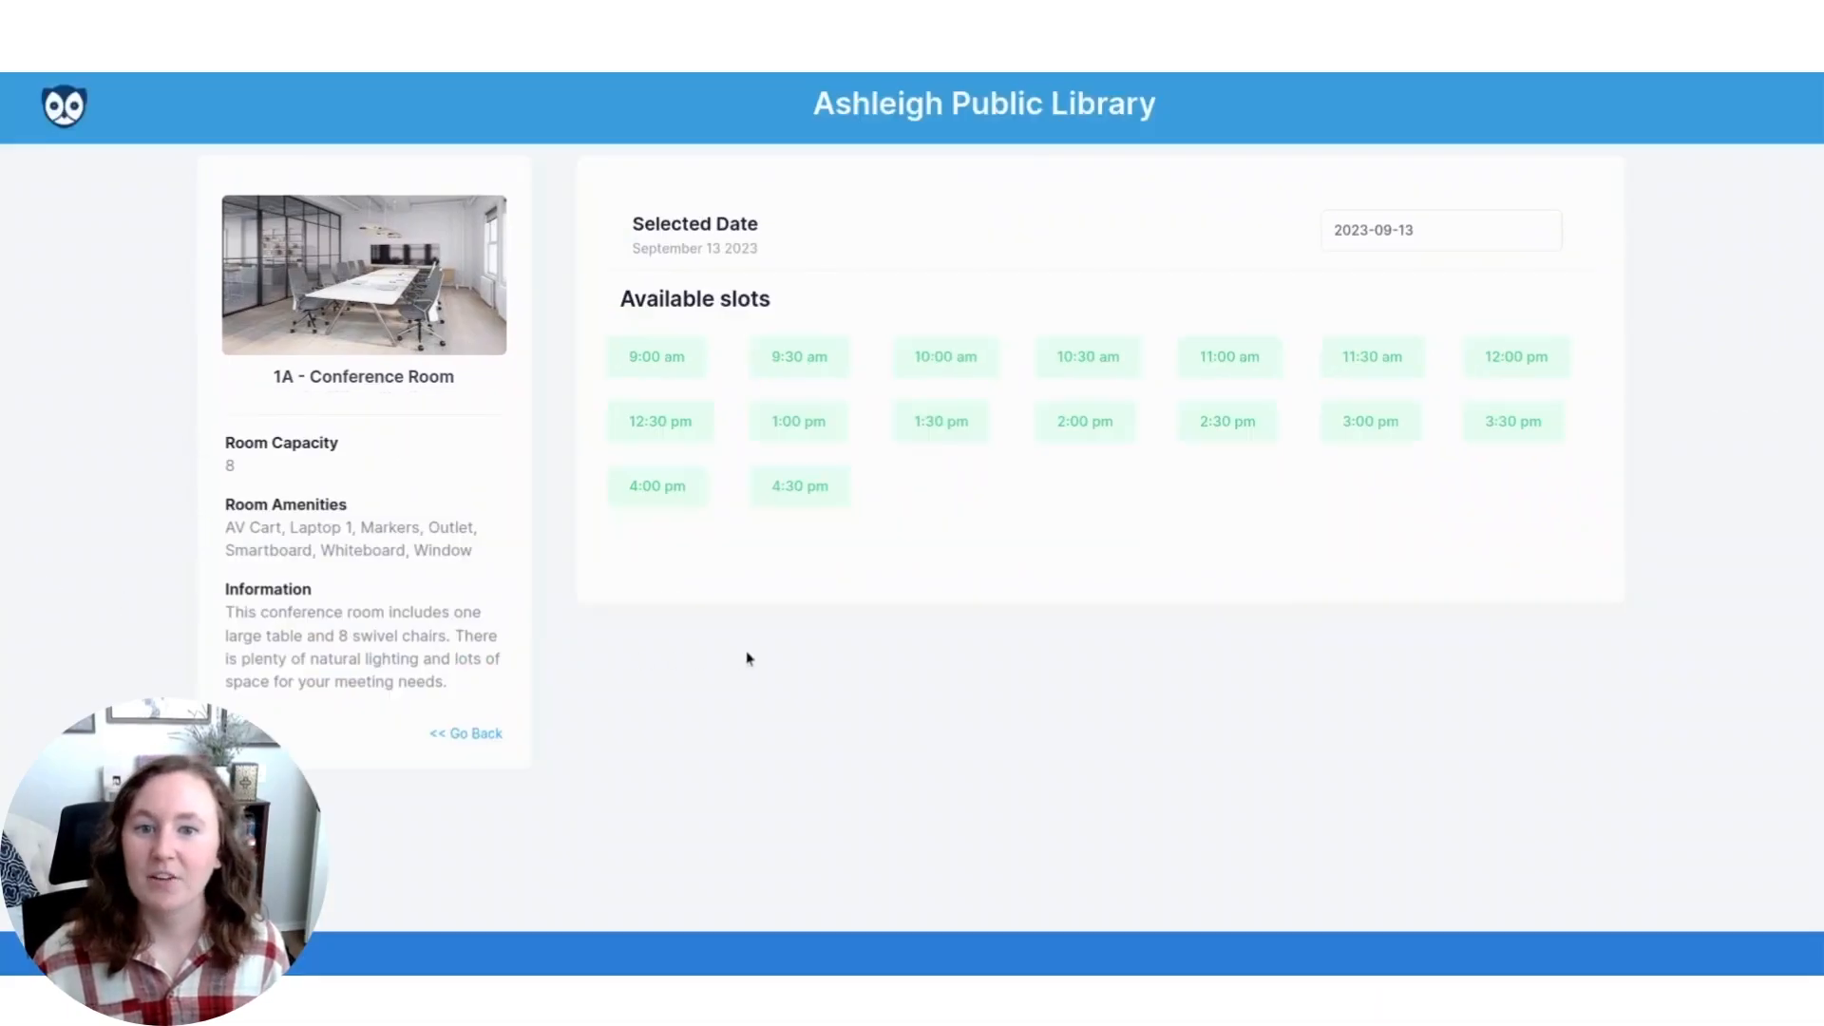
click(671, 368)
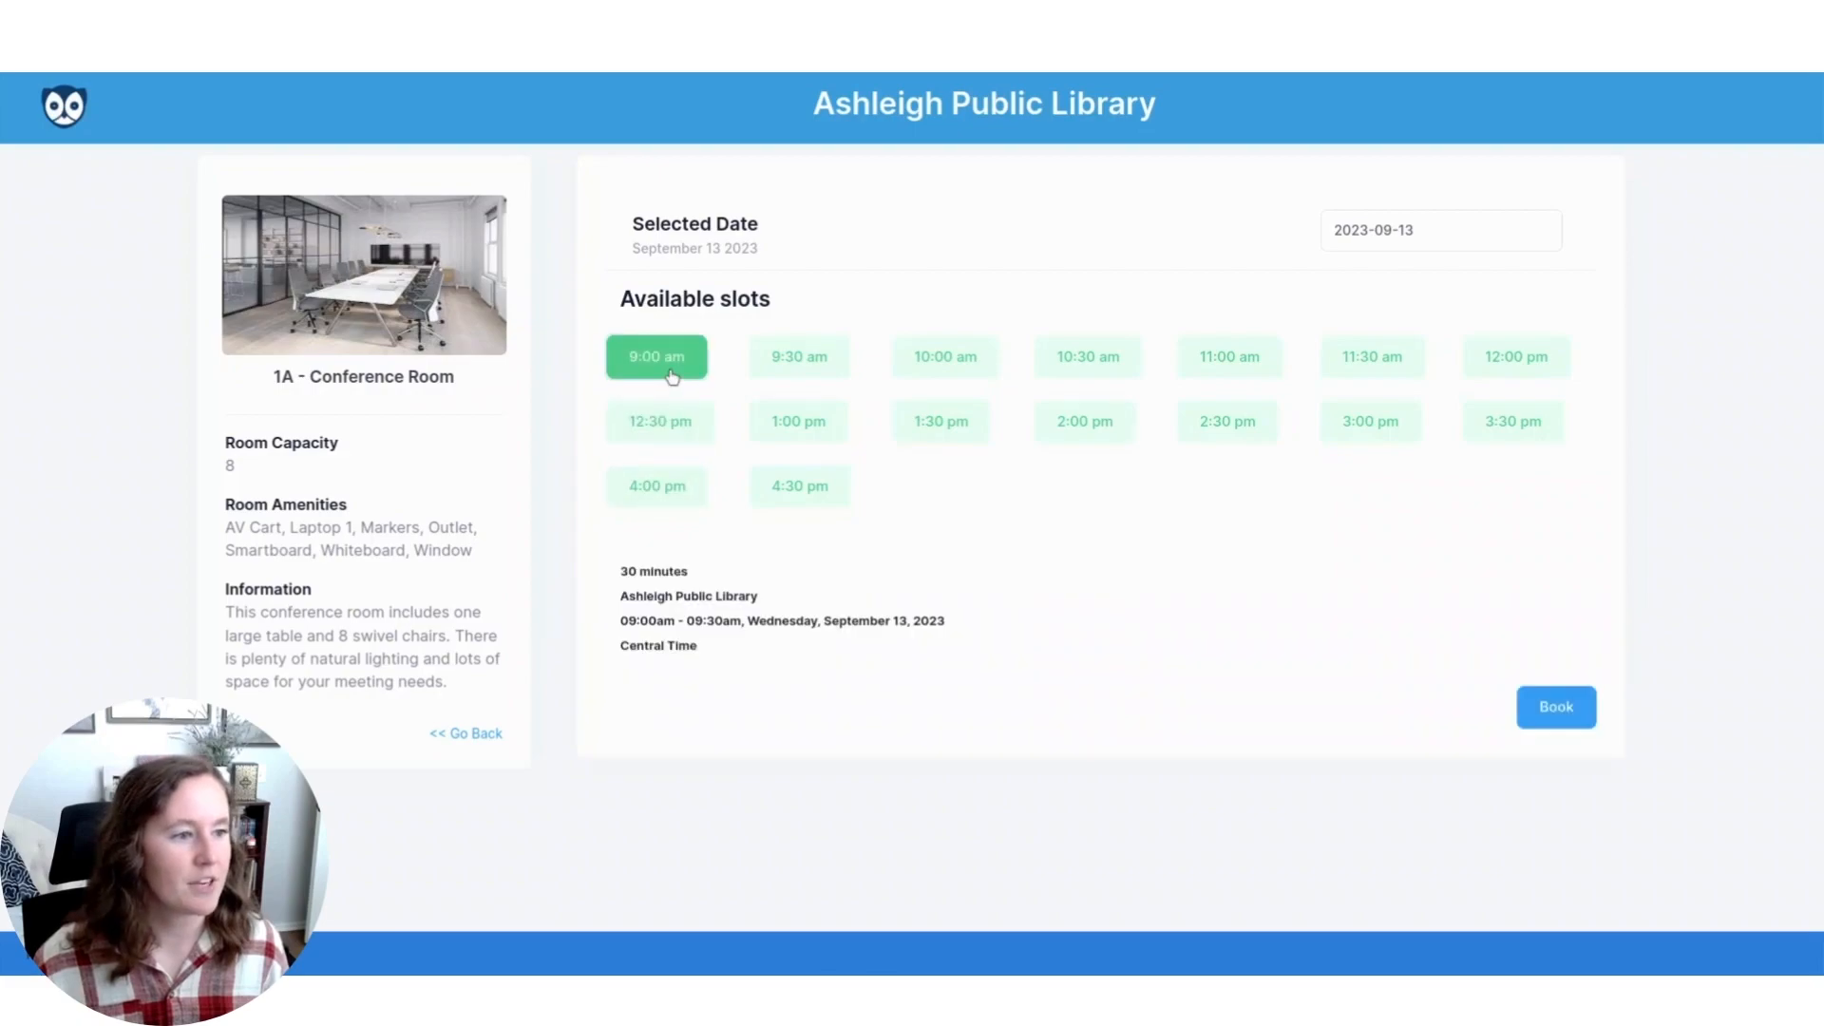
click(791, 371)
click(933, 370)
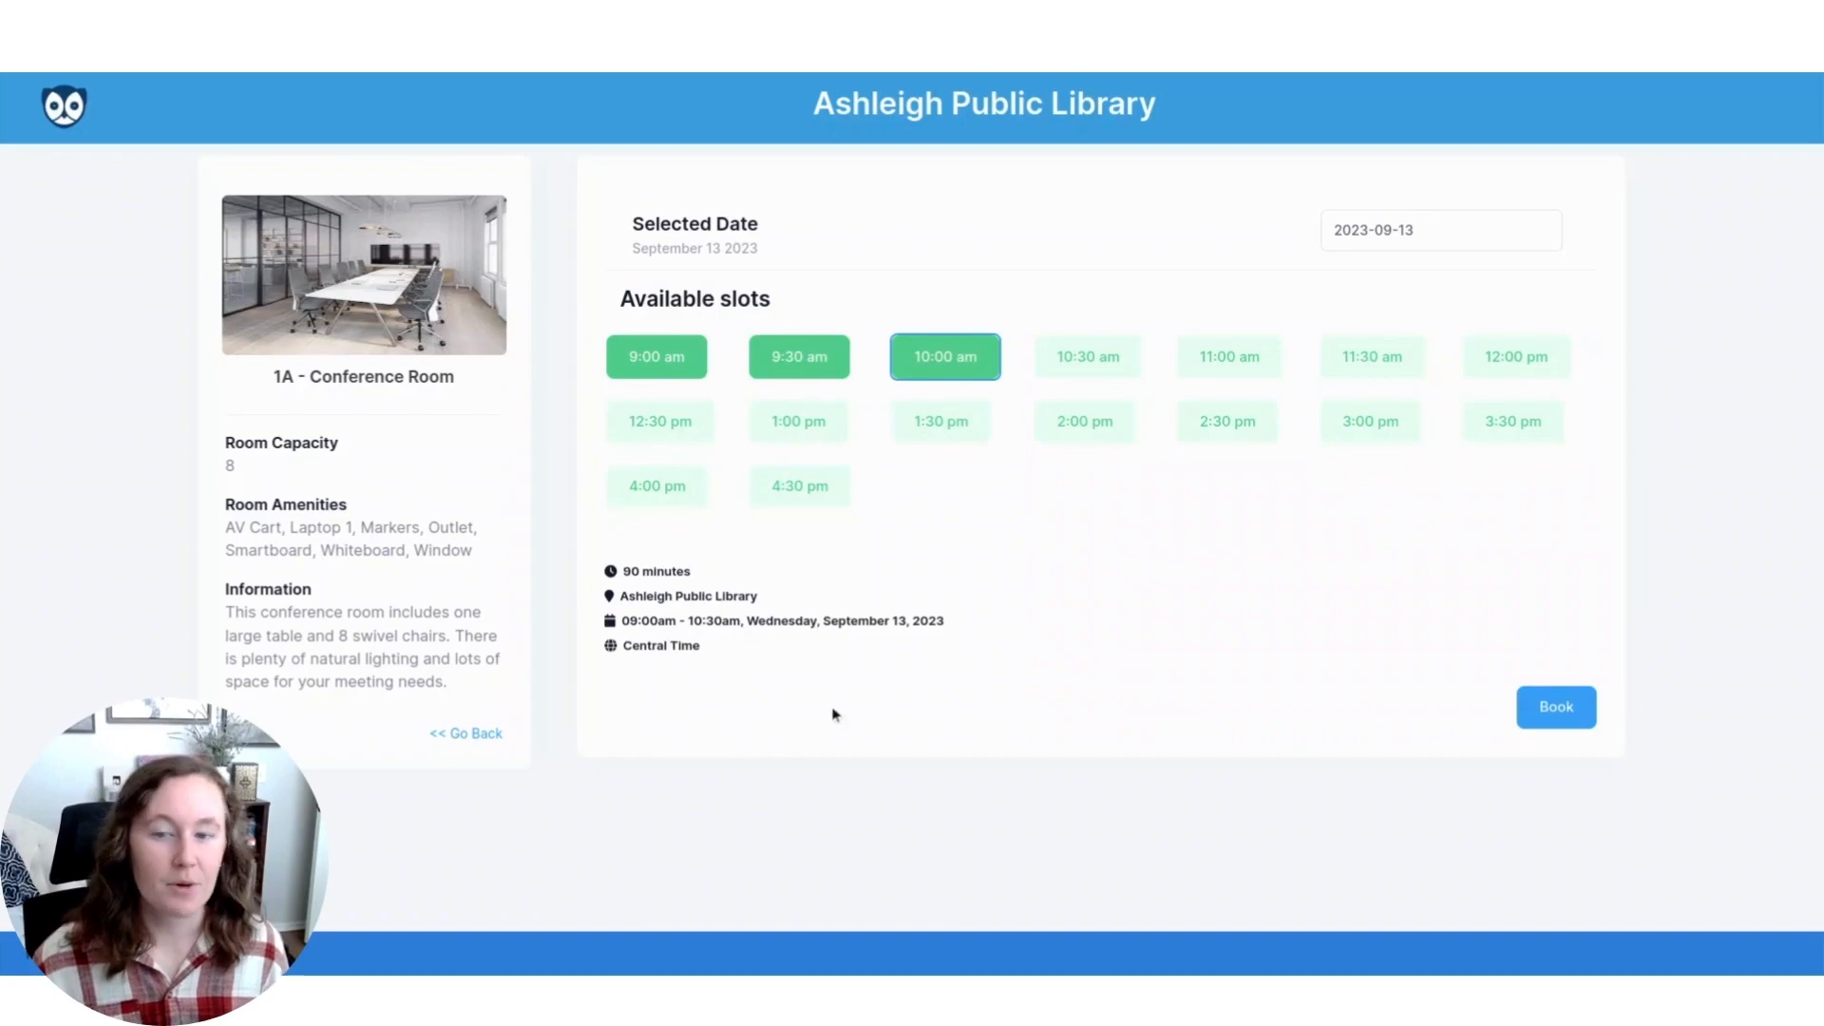
click(1526, 713)
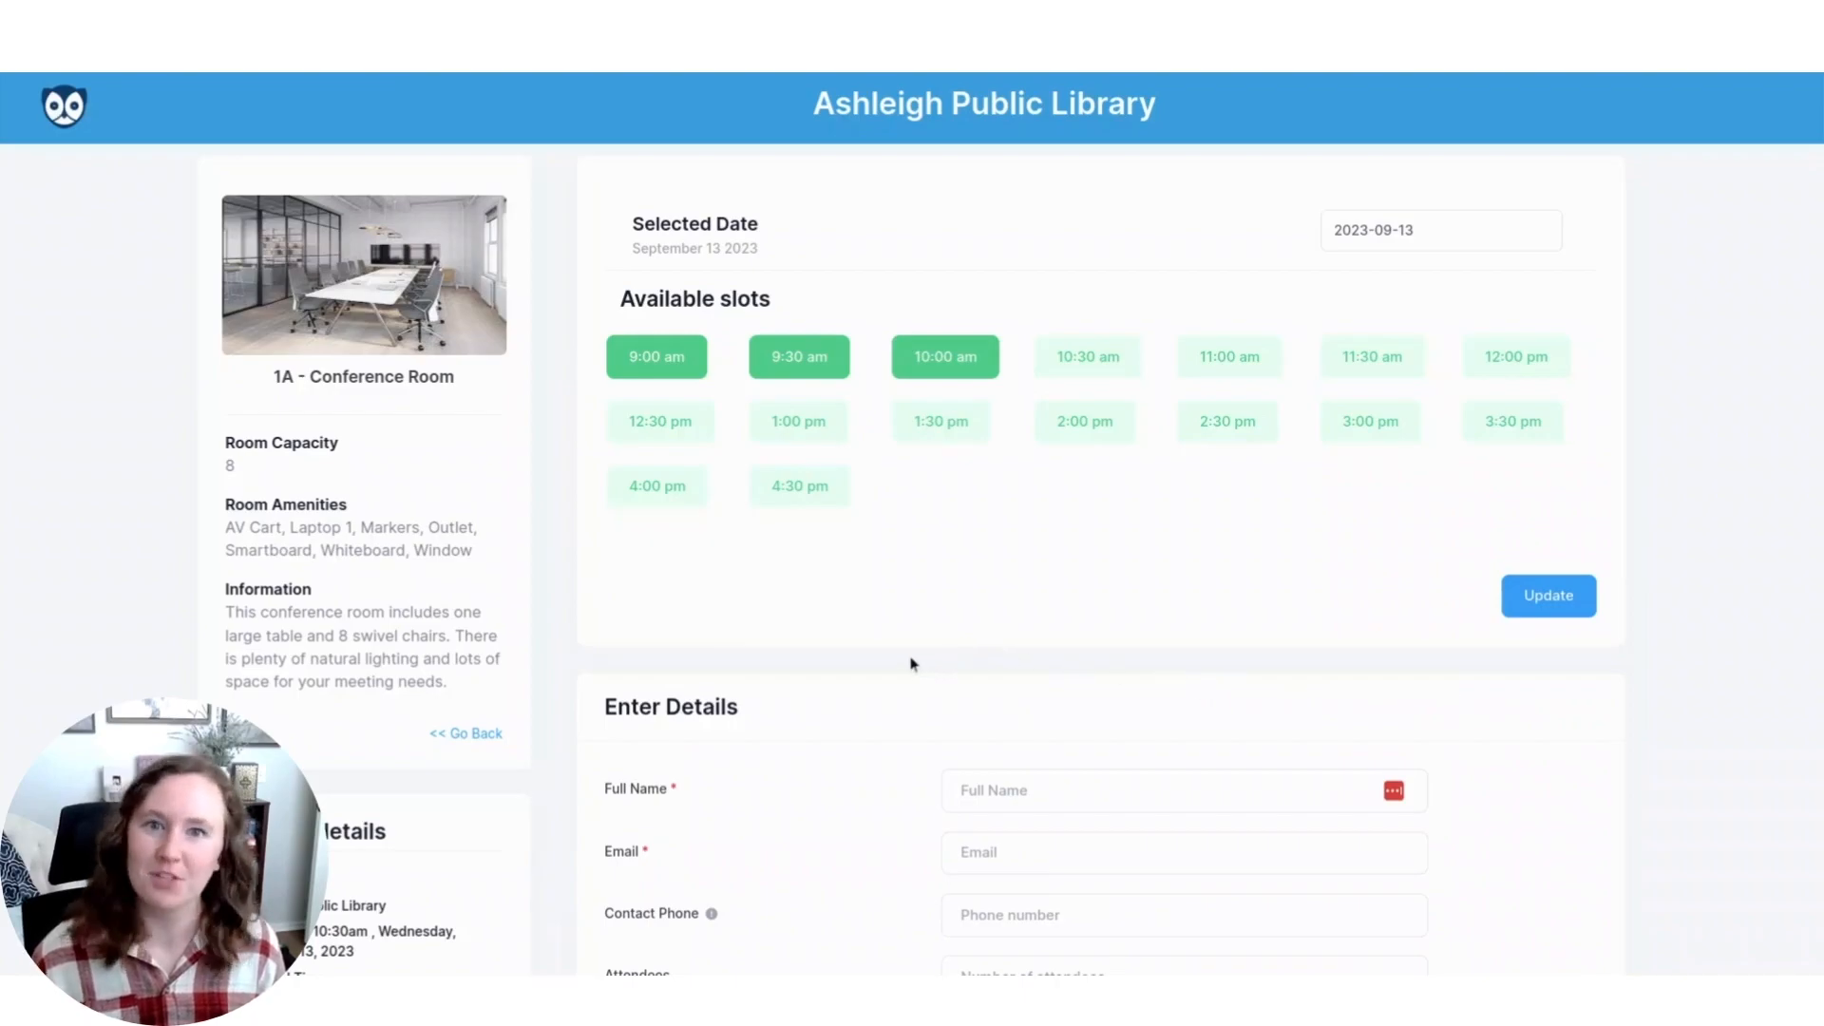
Fill in the contact details with 1 attendee, organization WhoFi and reason Studying, accept the meeting room policy and request the booking.
scroll(884, 657, down, 3)
click(1028, 496)
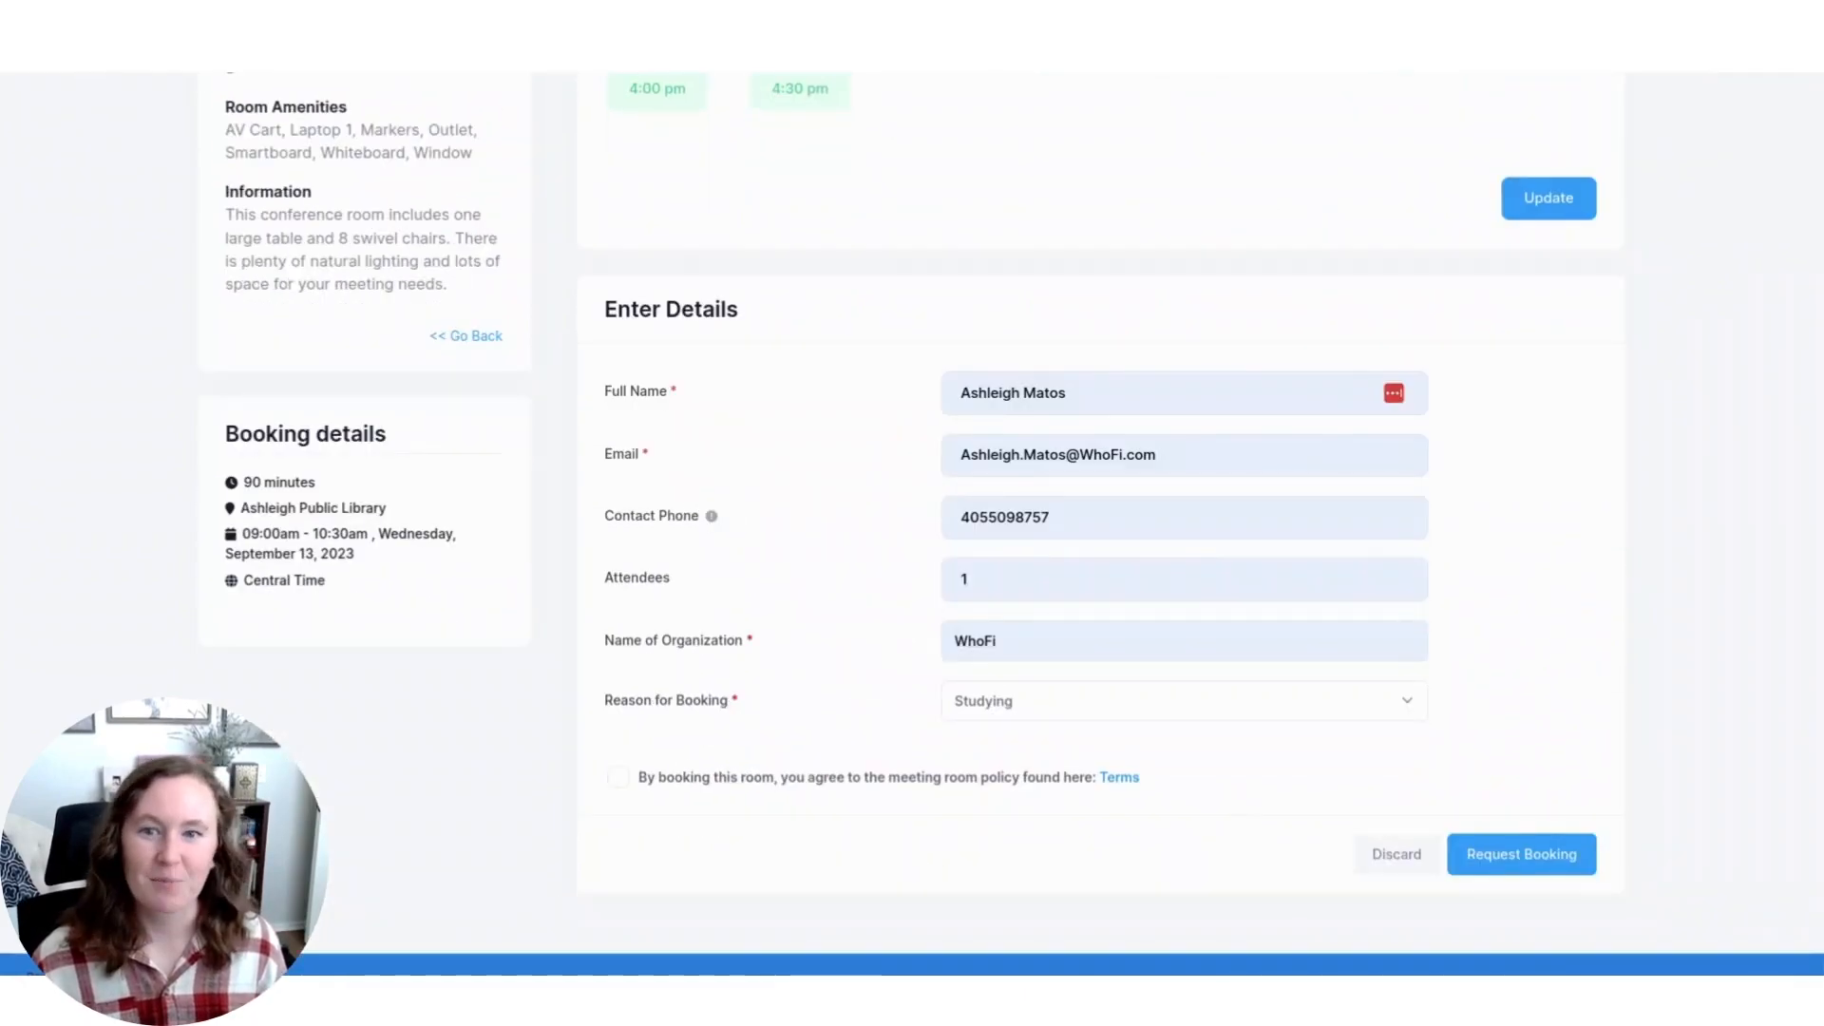
click(1130, 779)
click(1133, 784)
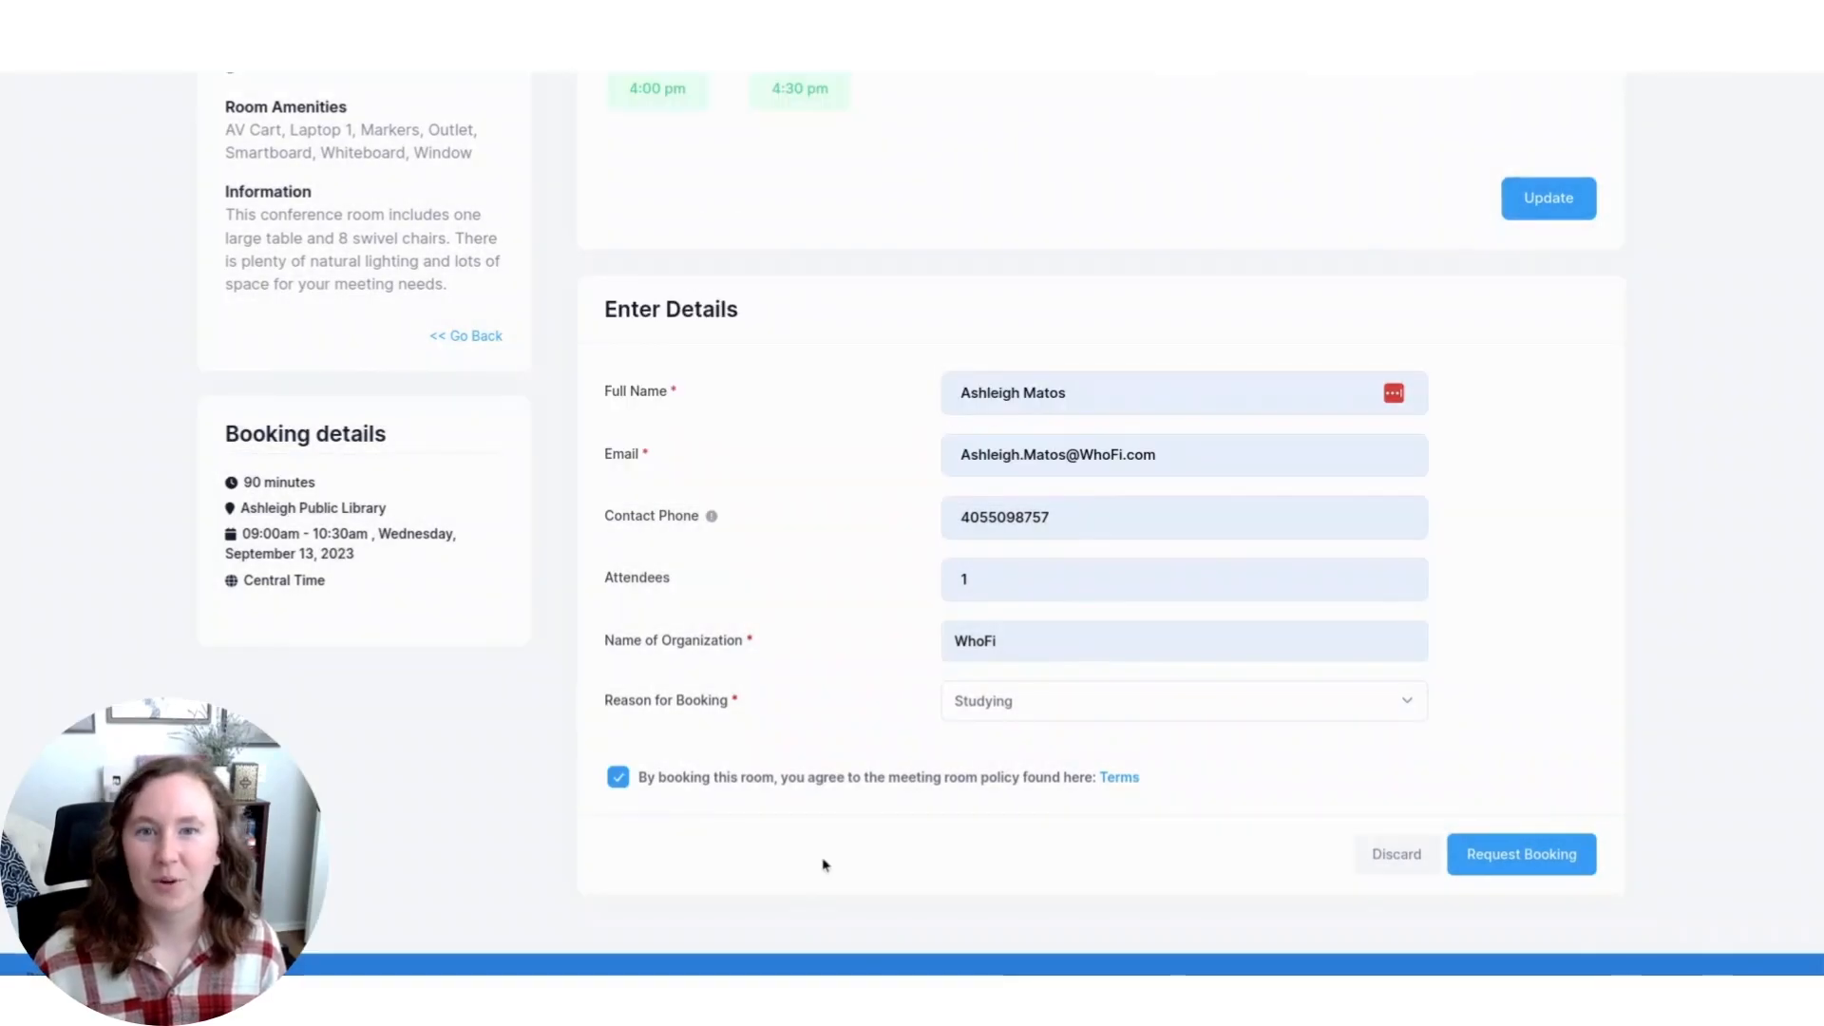
click(1557, 857)
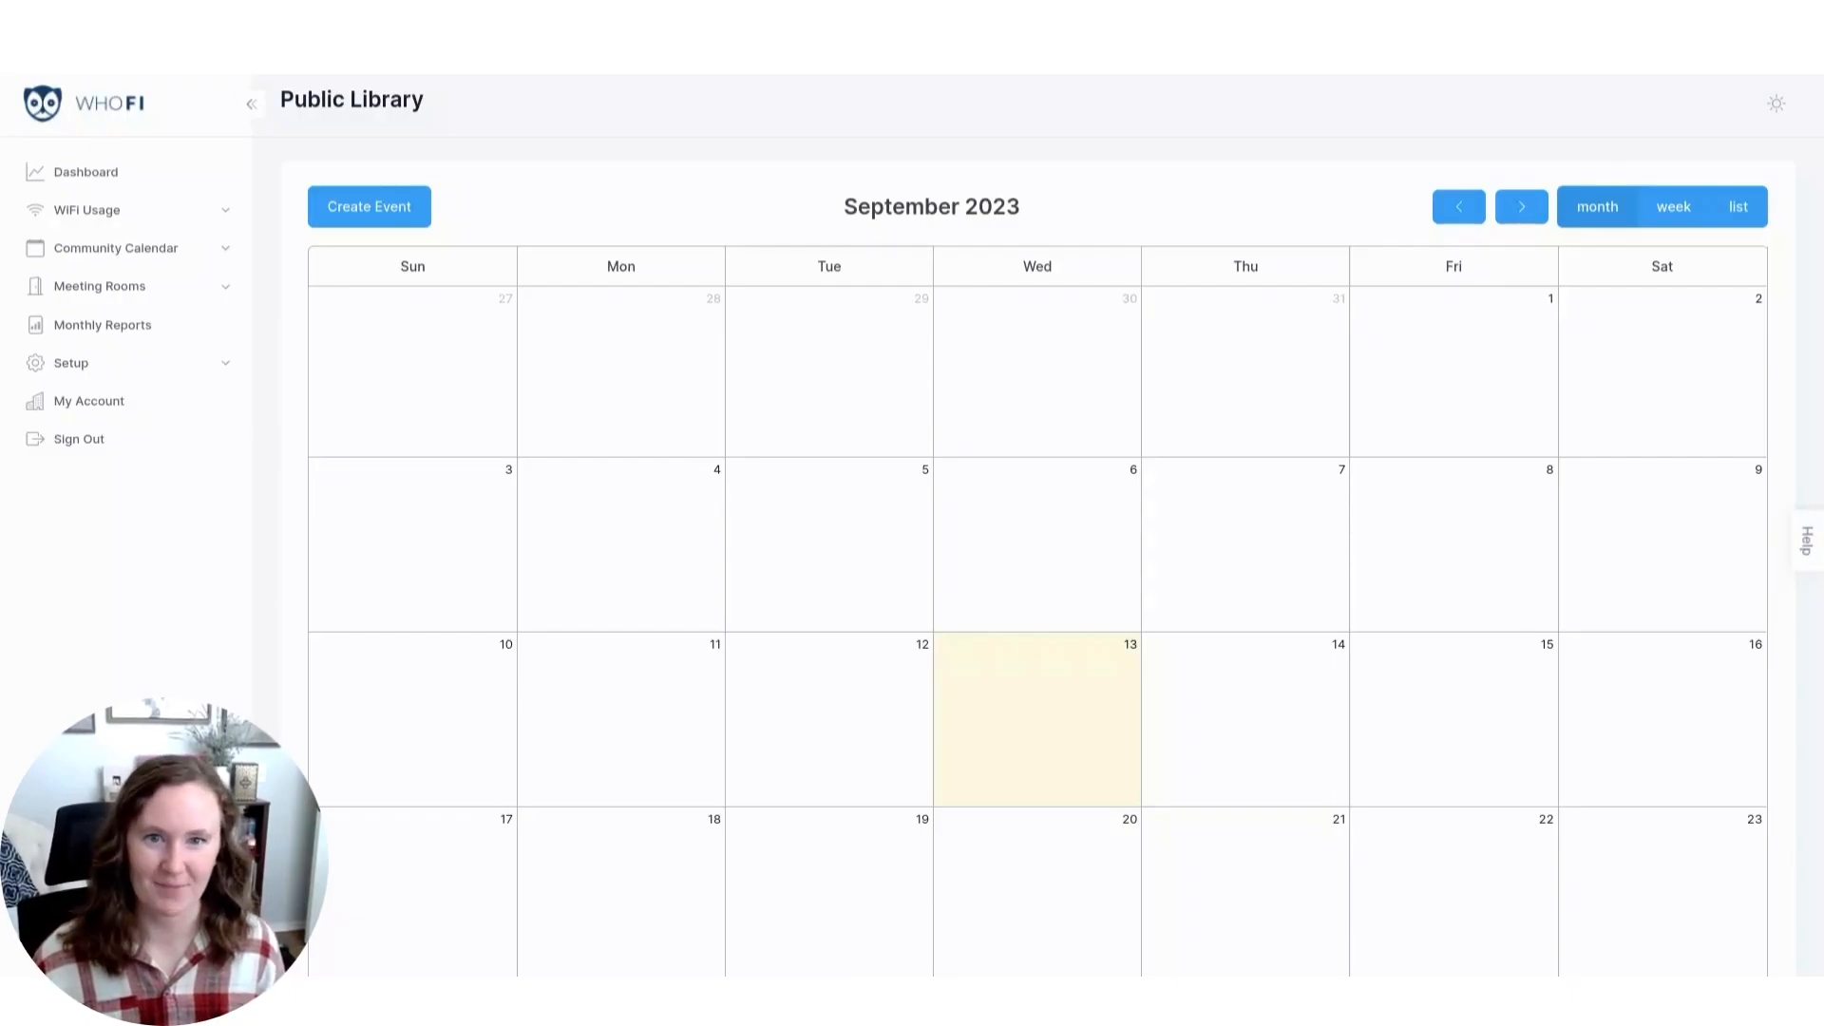
Open the meeting rooms management page in the WhoFi staff portal.
click(101, 291)
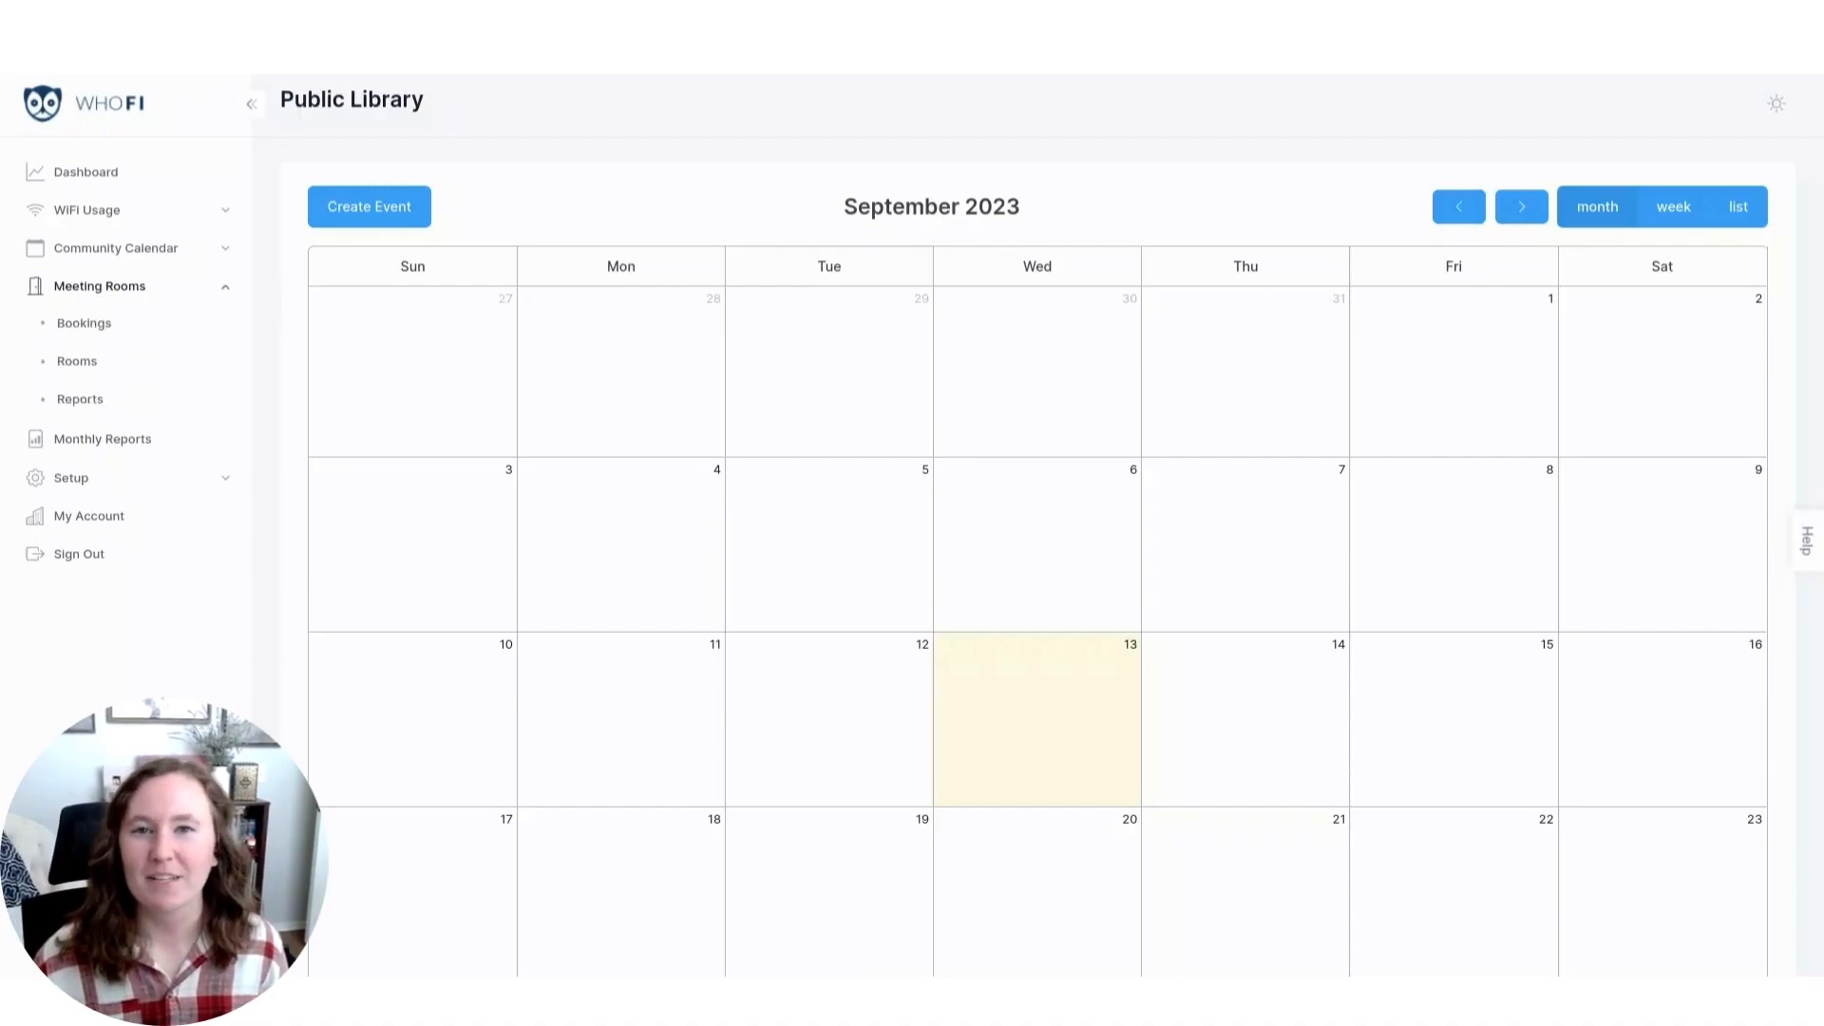
click(77, 362)
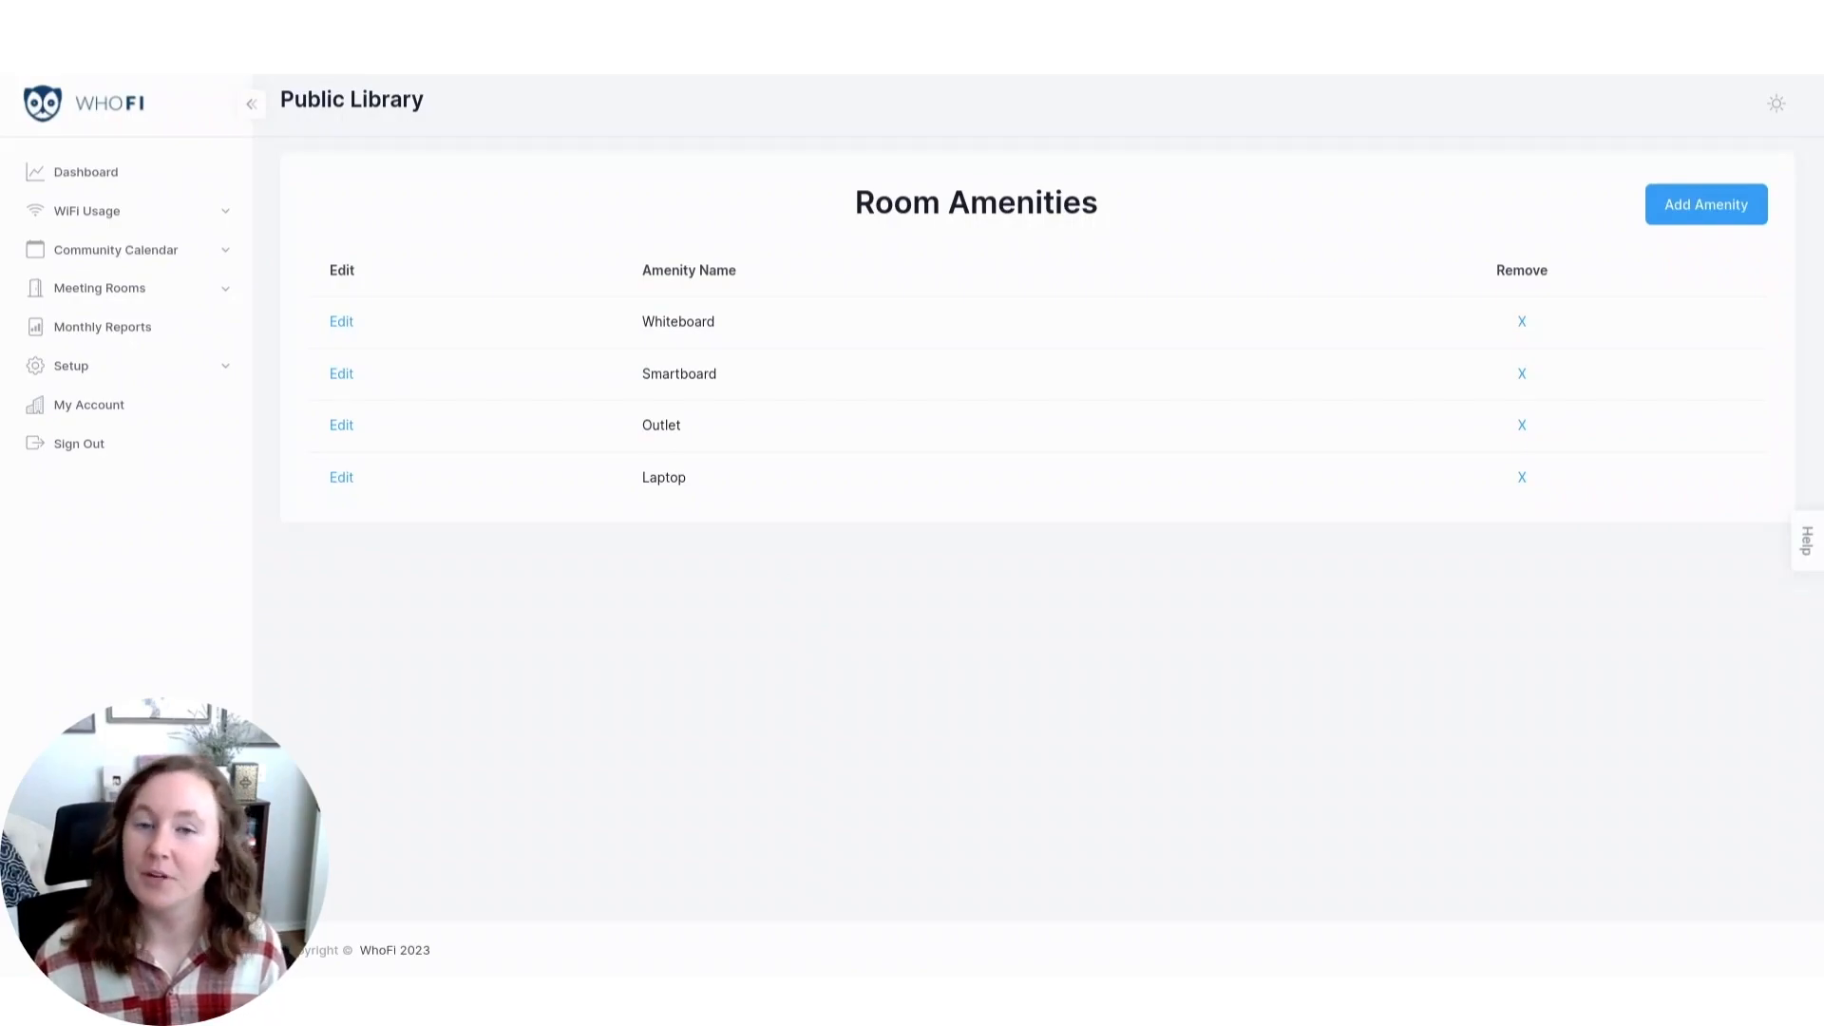
Open the location details and view the library's hours of operation.
click(174, 364)
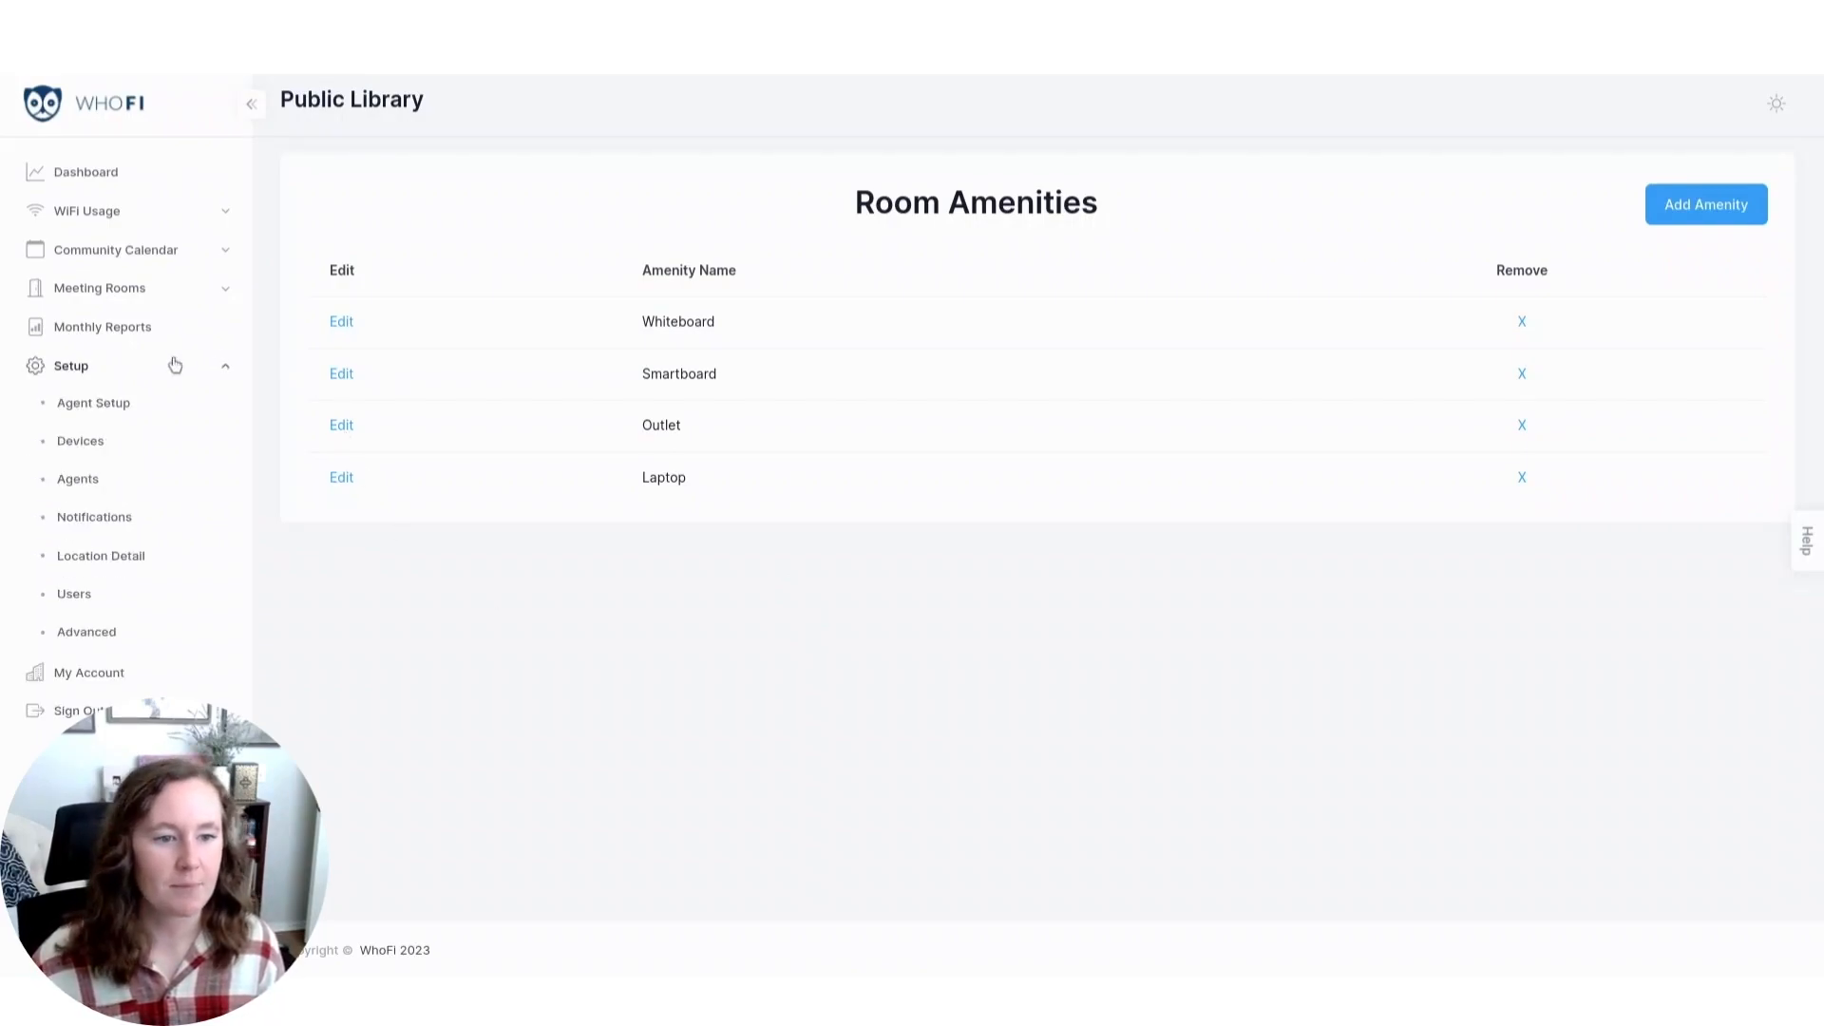
click(150, 568)
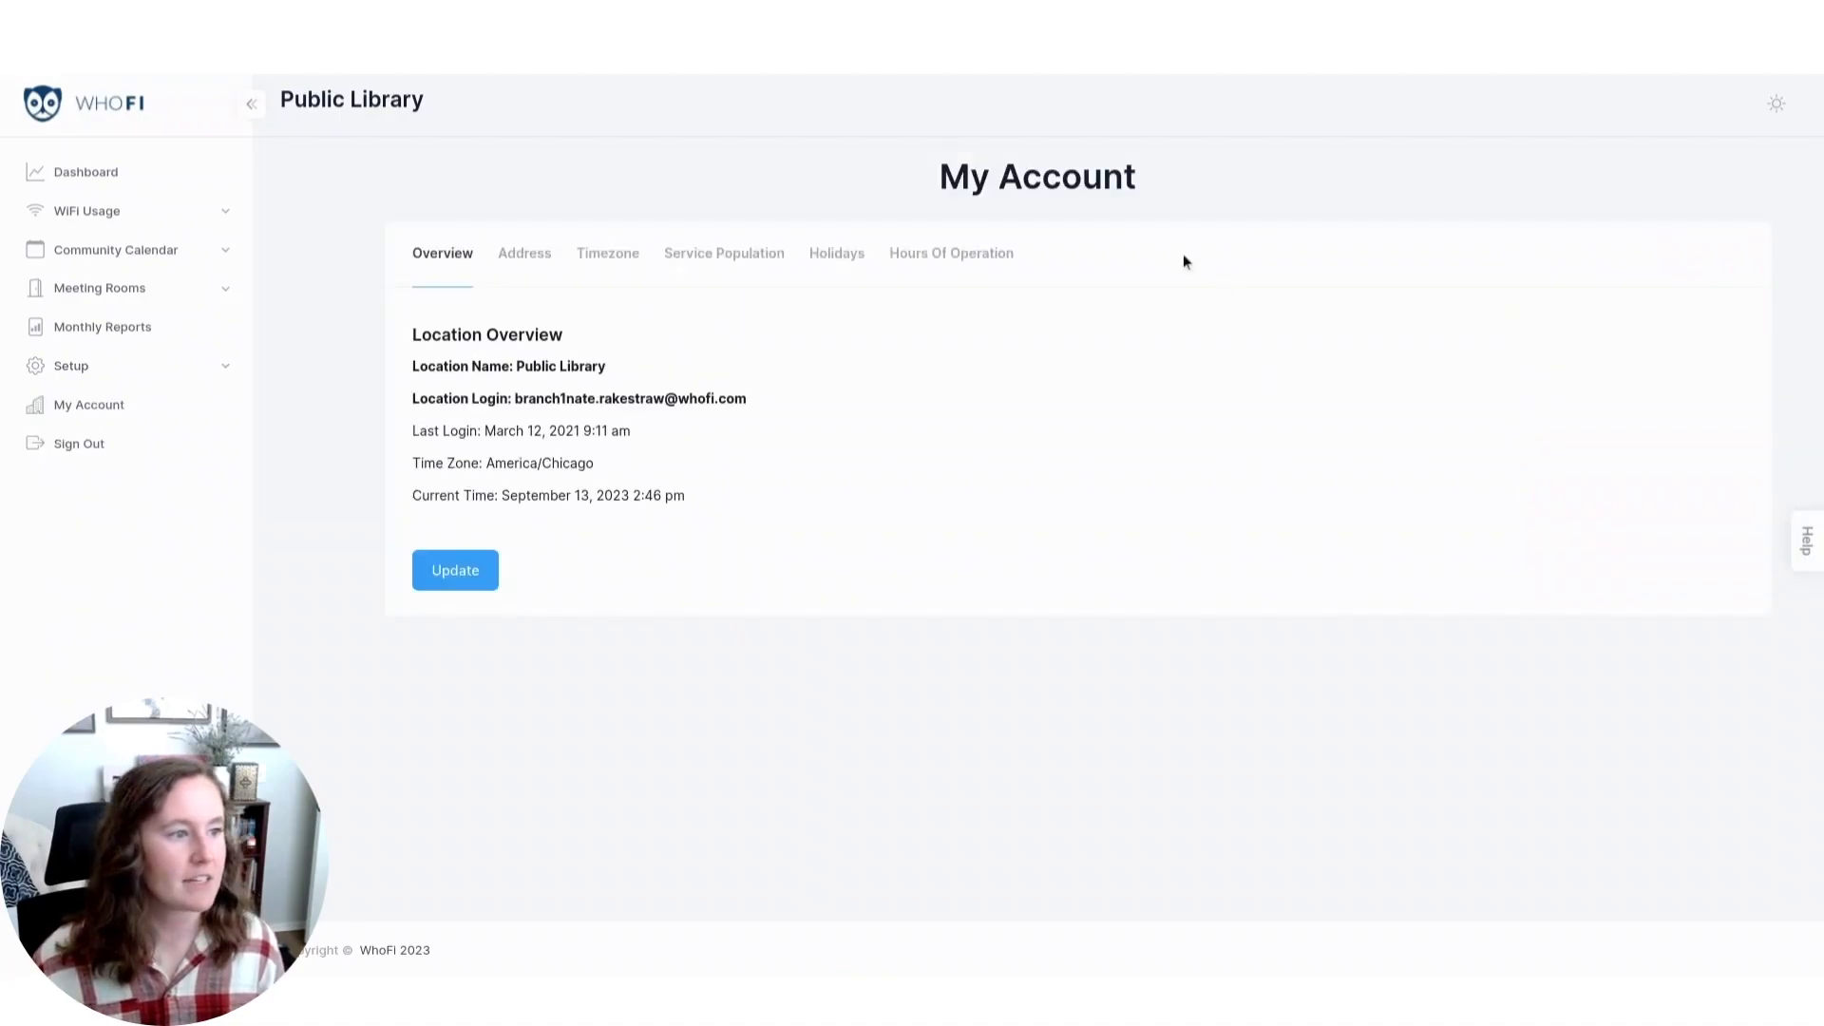
click(995, 256)
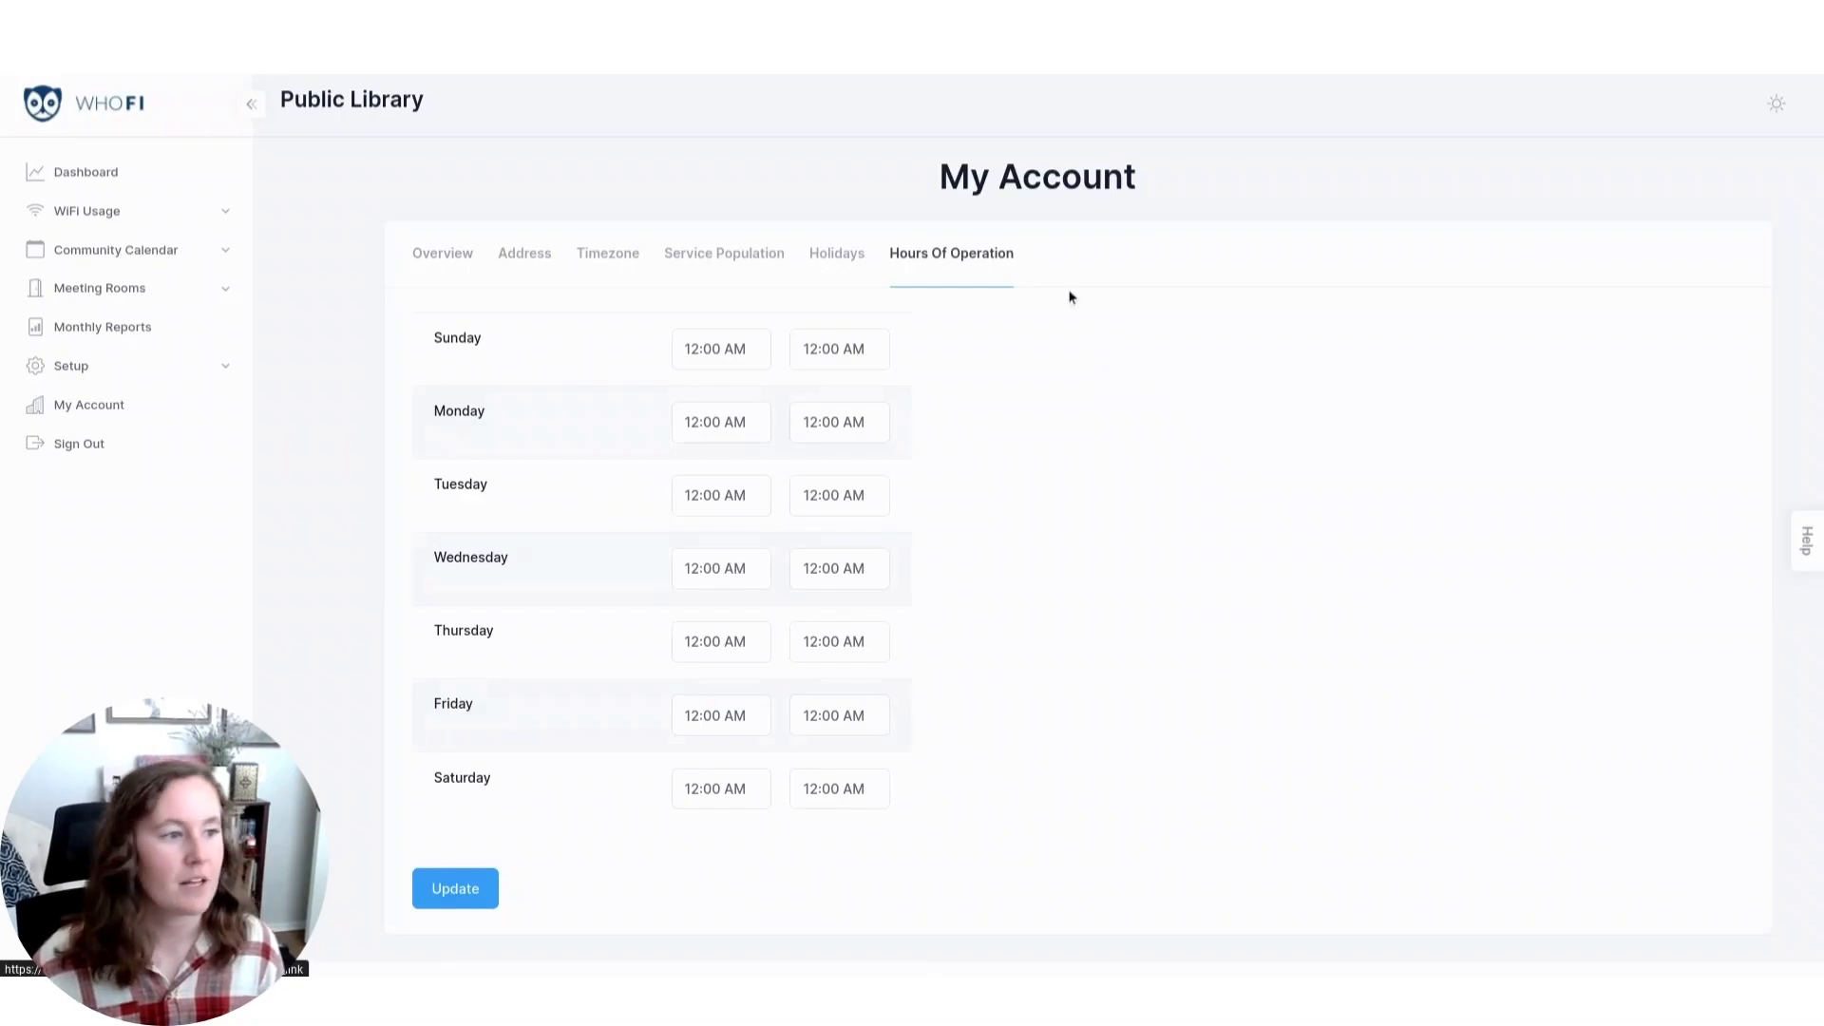
Add an all-day holiday closure named Closed starting on 2023-09-16 and save it.
click(836, 269)
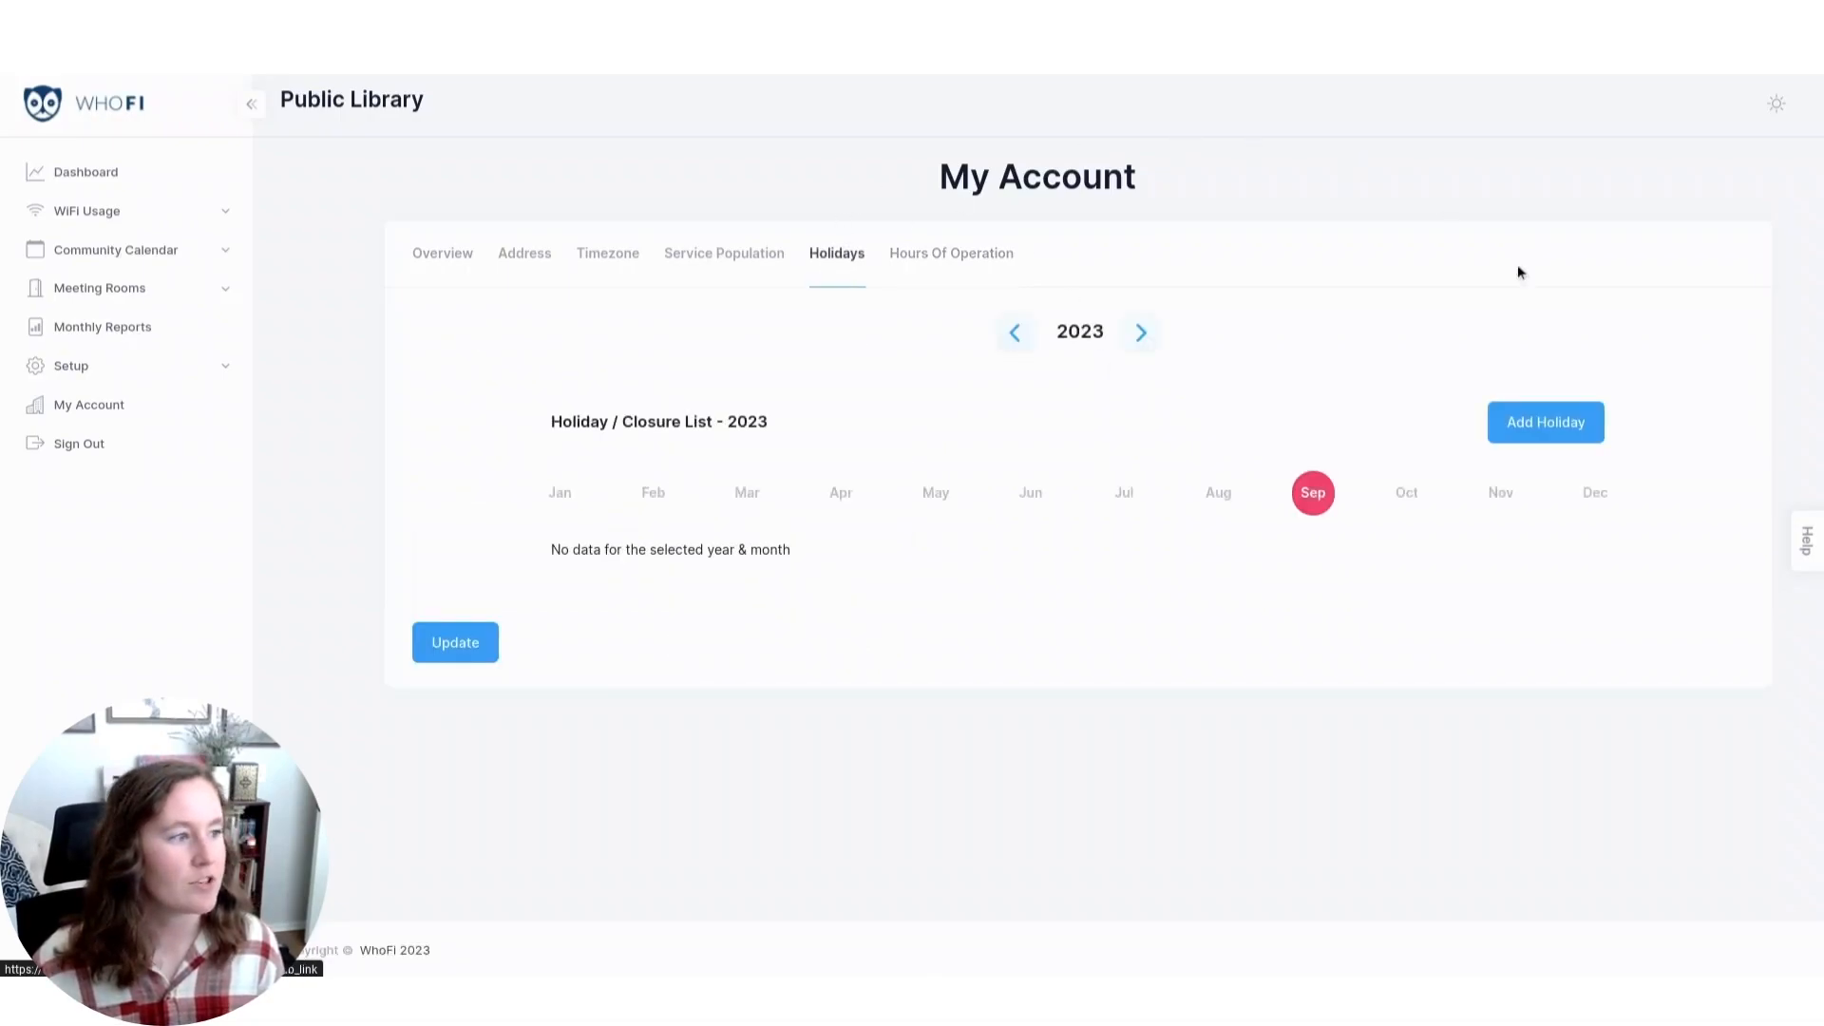
click(1558, 429)
click(757, 447)
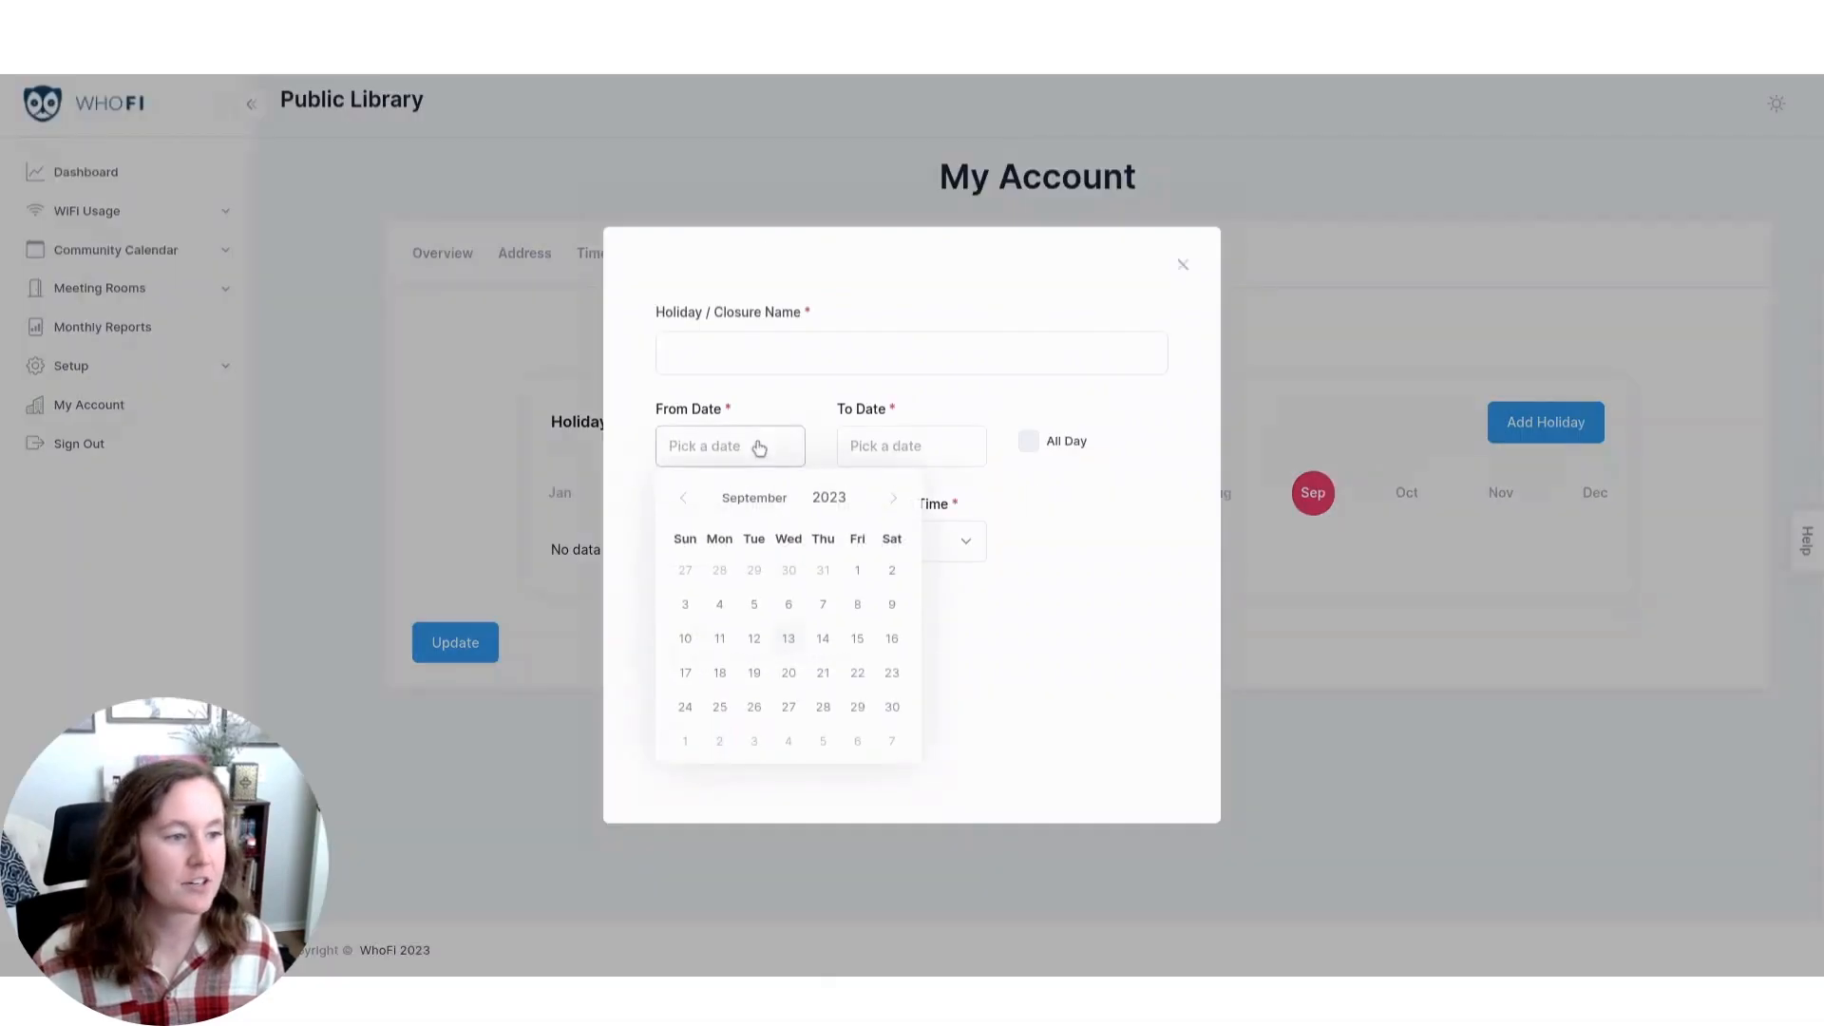
click(889, 641)
click(910, 352)
text(Closed)
click(1028, 441)
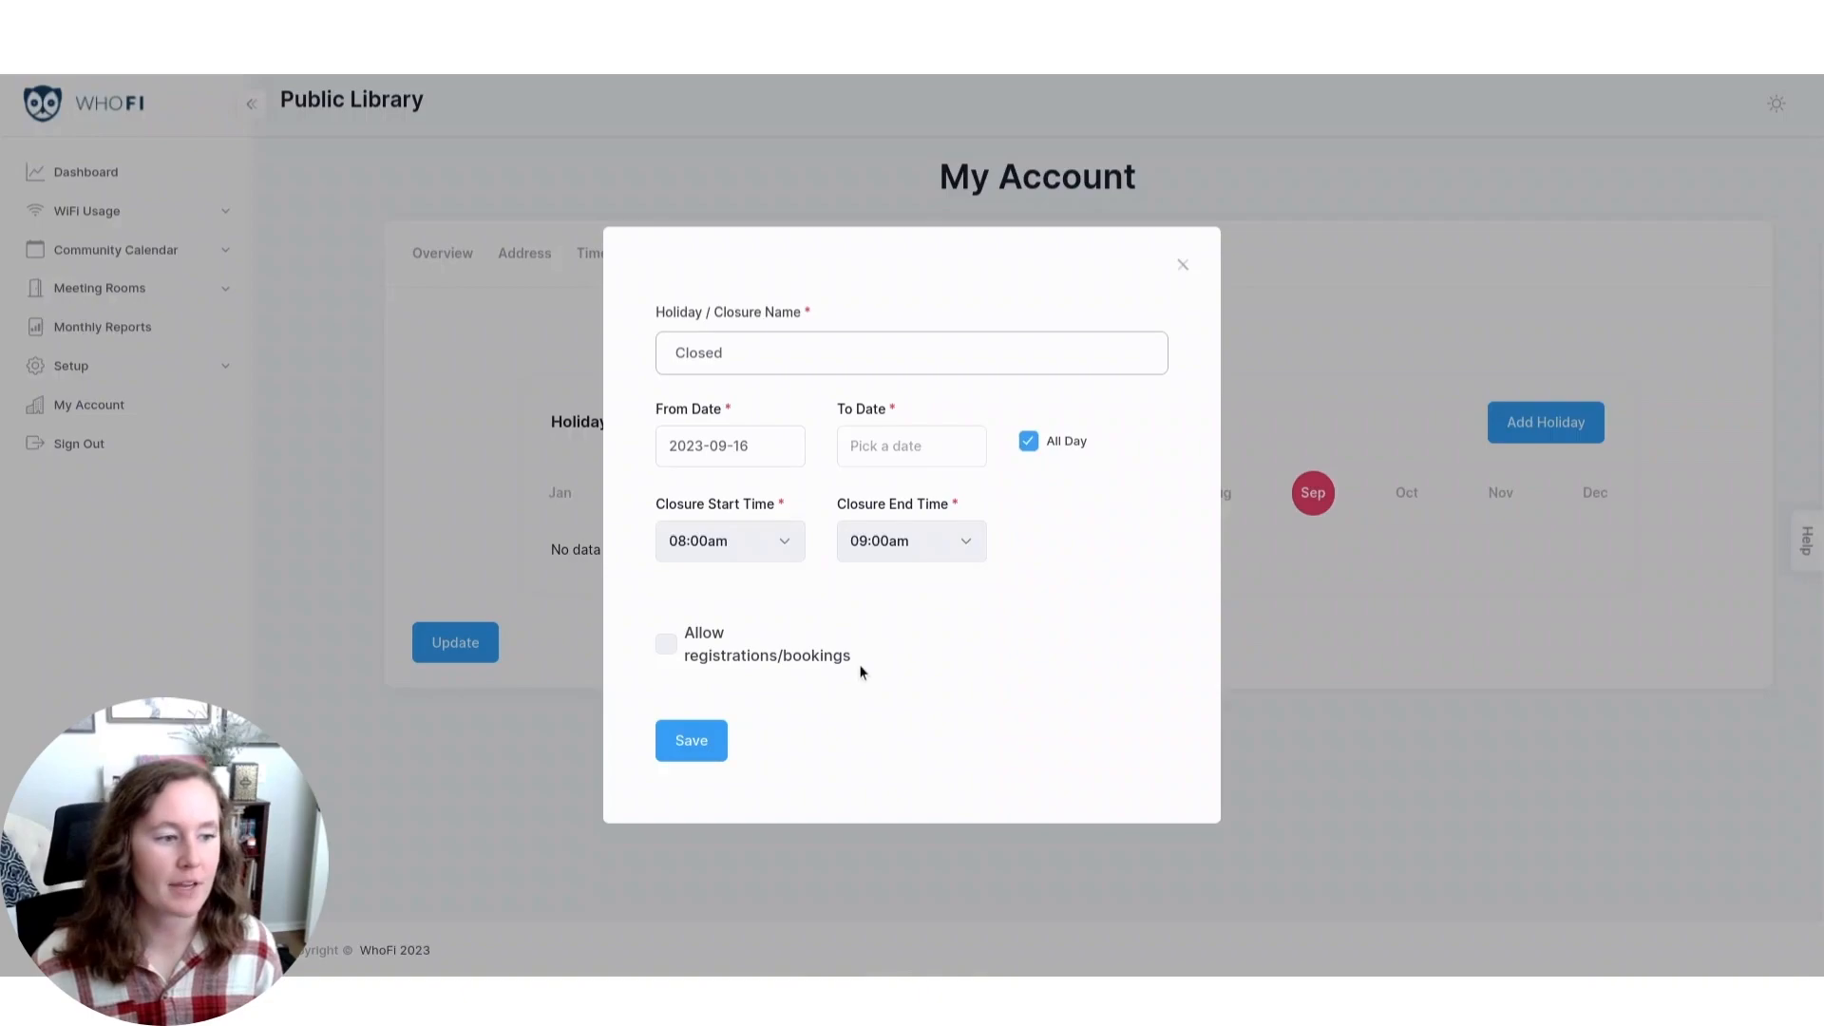
click(690, 739)
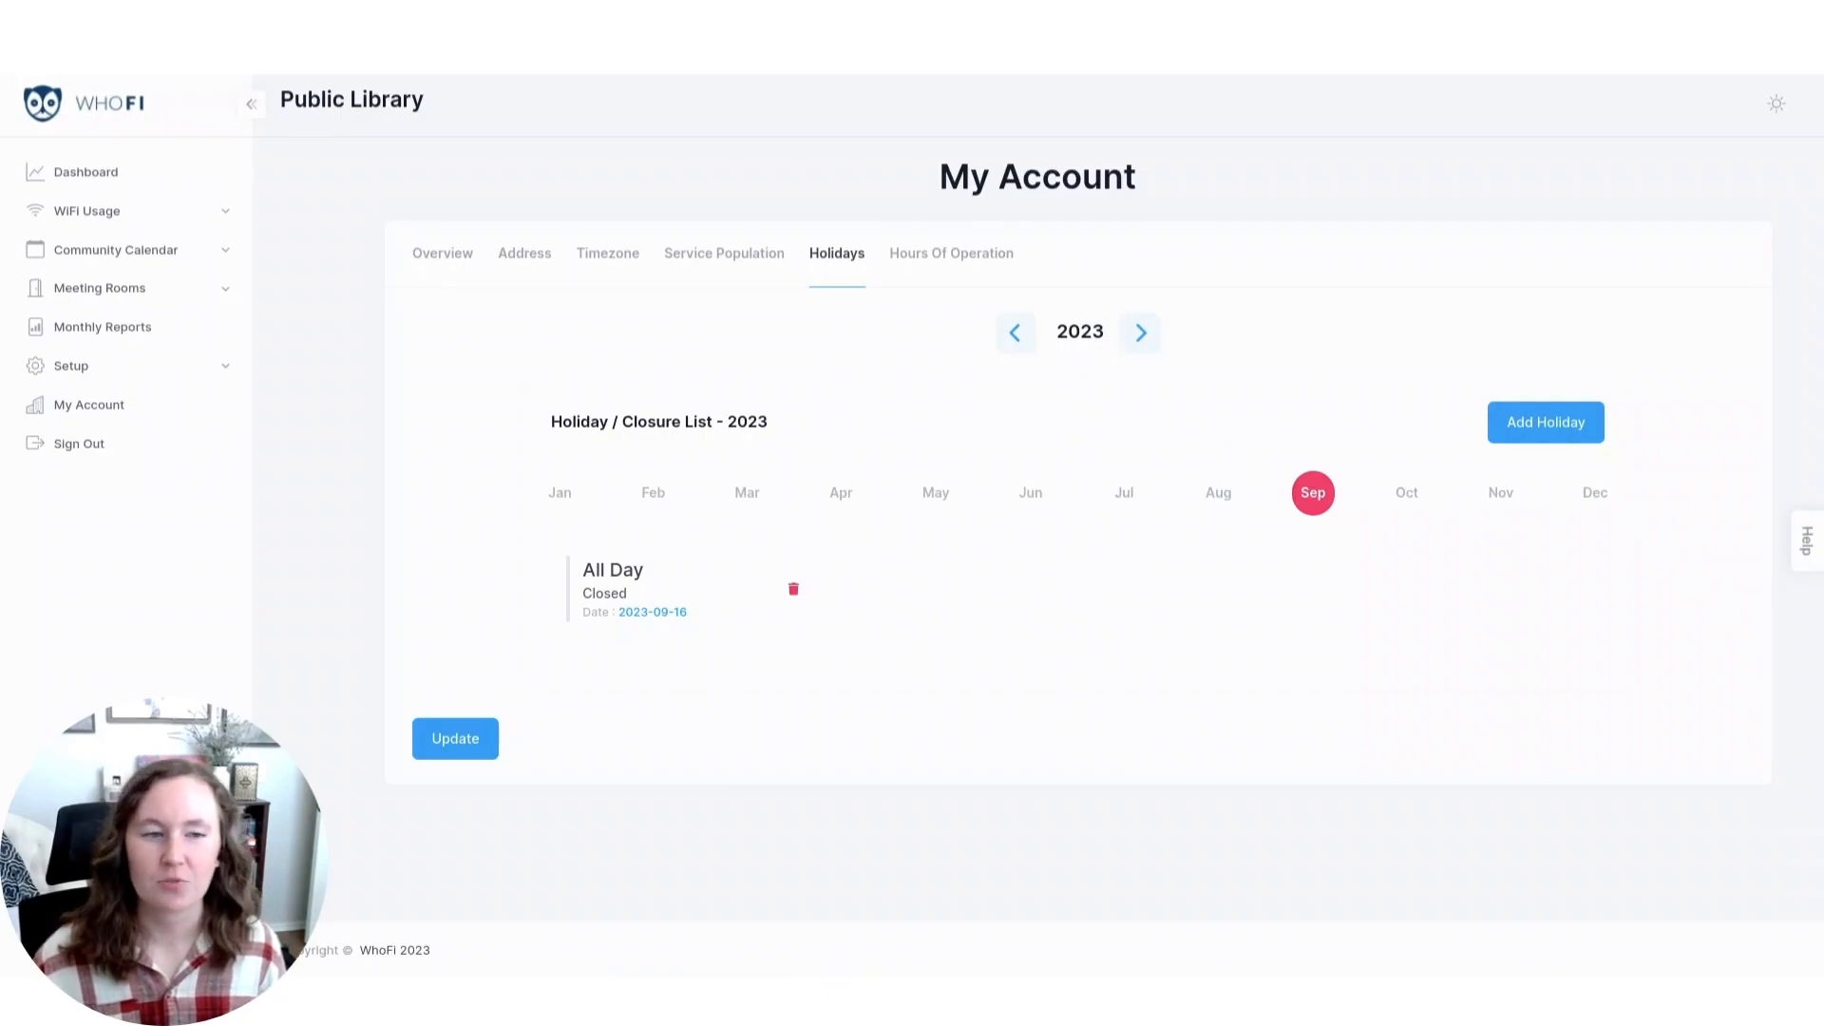
Return to the meeting rooms list and start adding a new room.
click(174, 290)
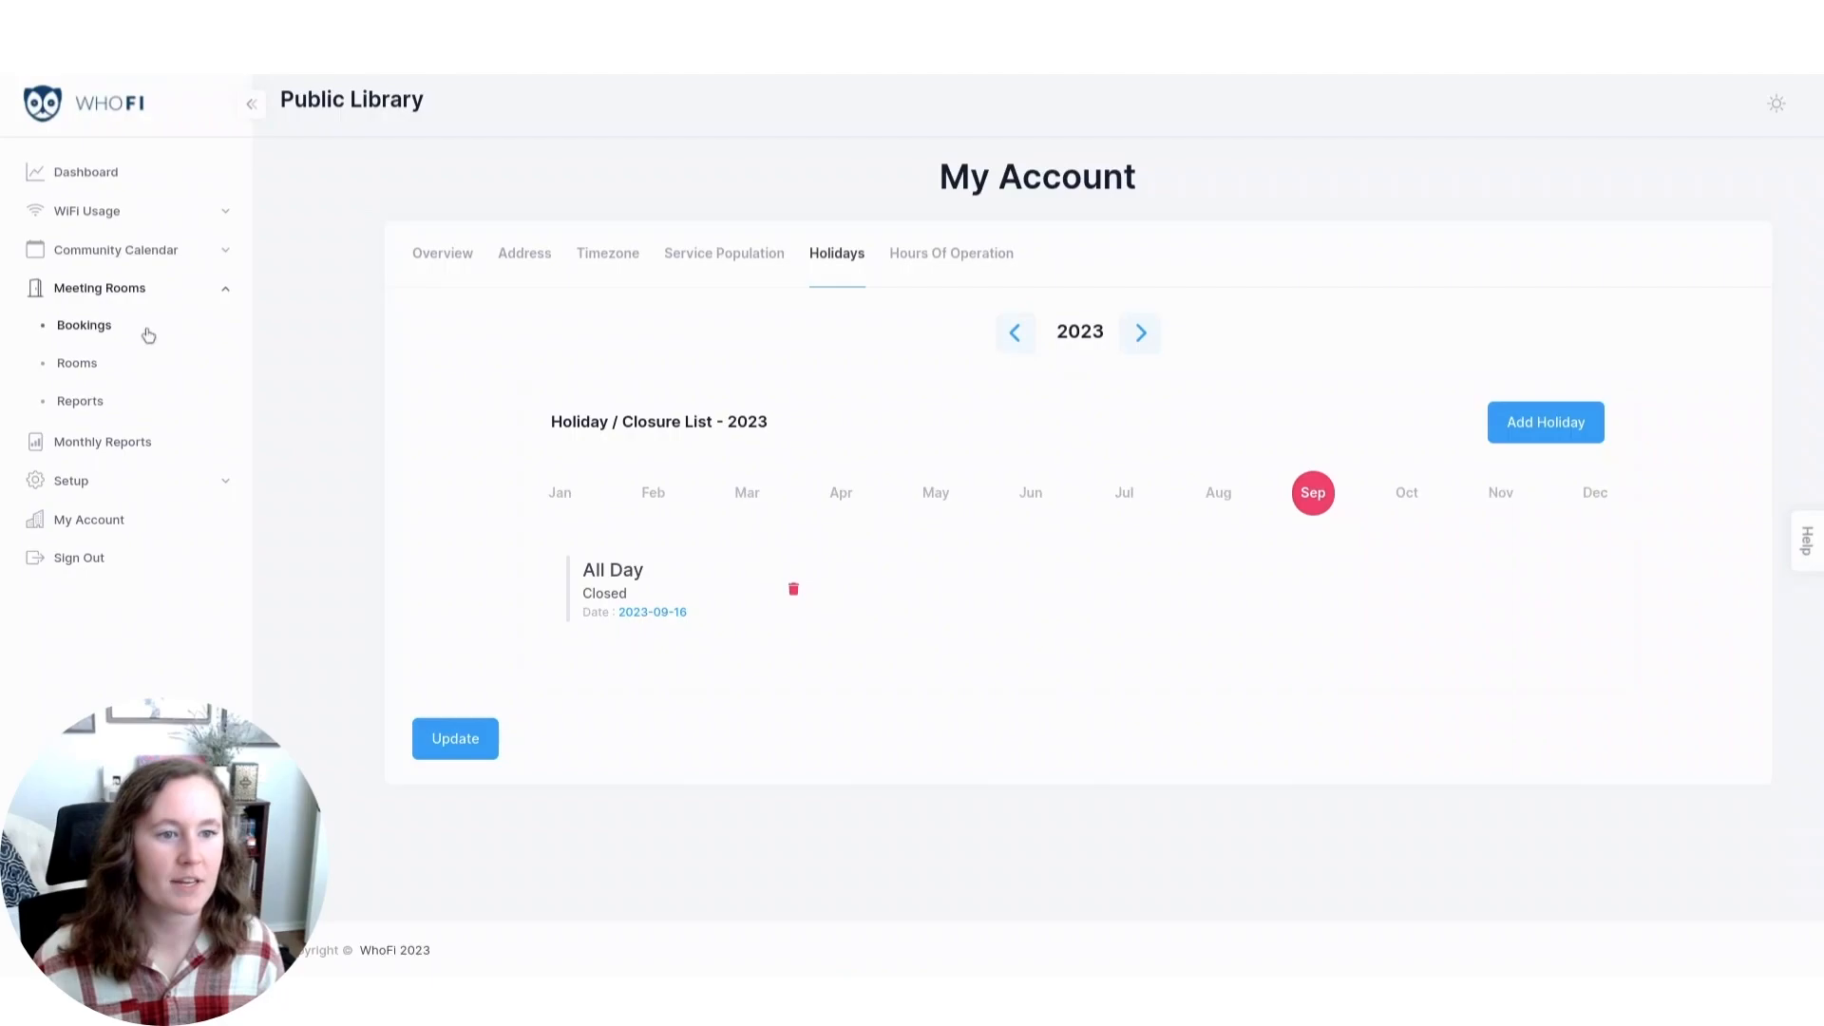
click(117, 366)
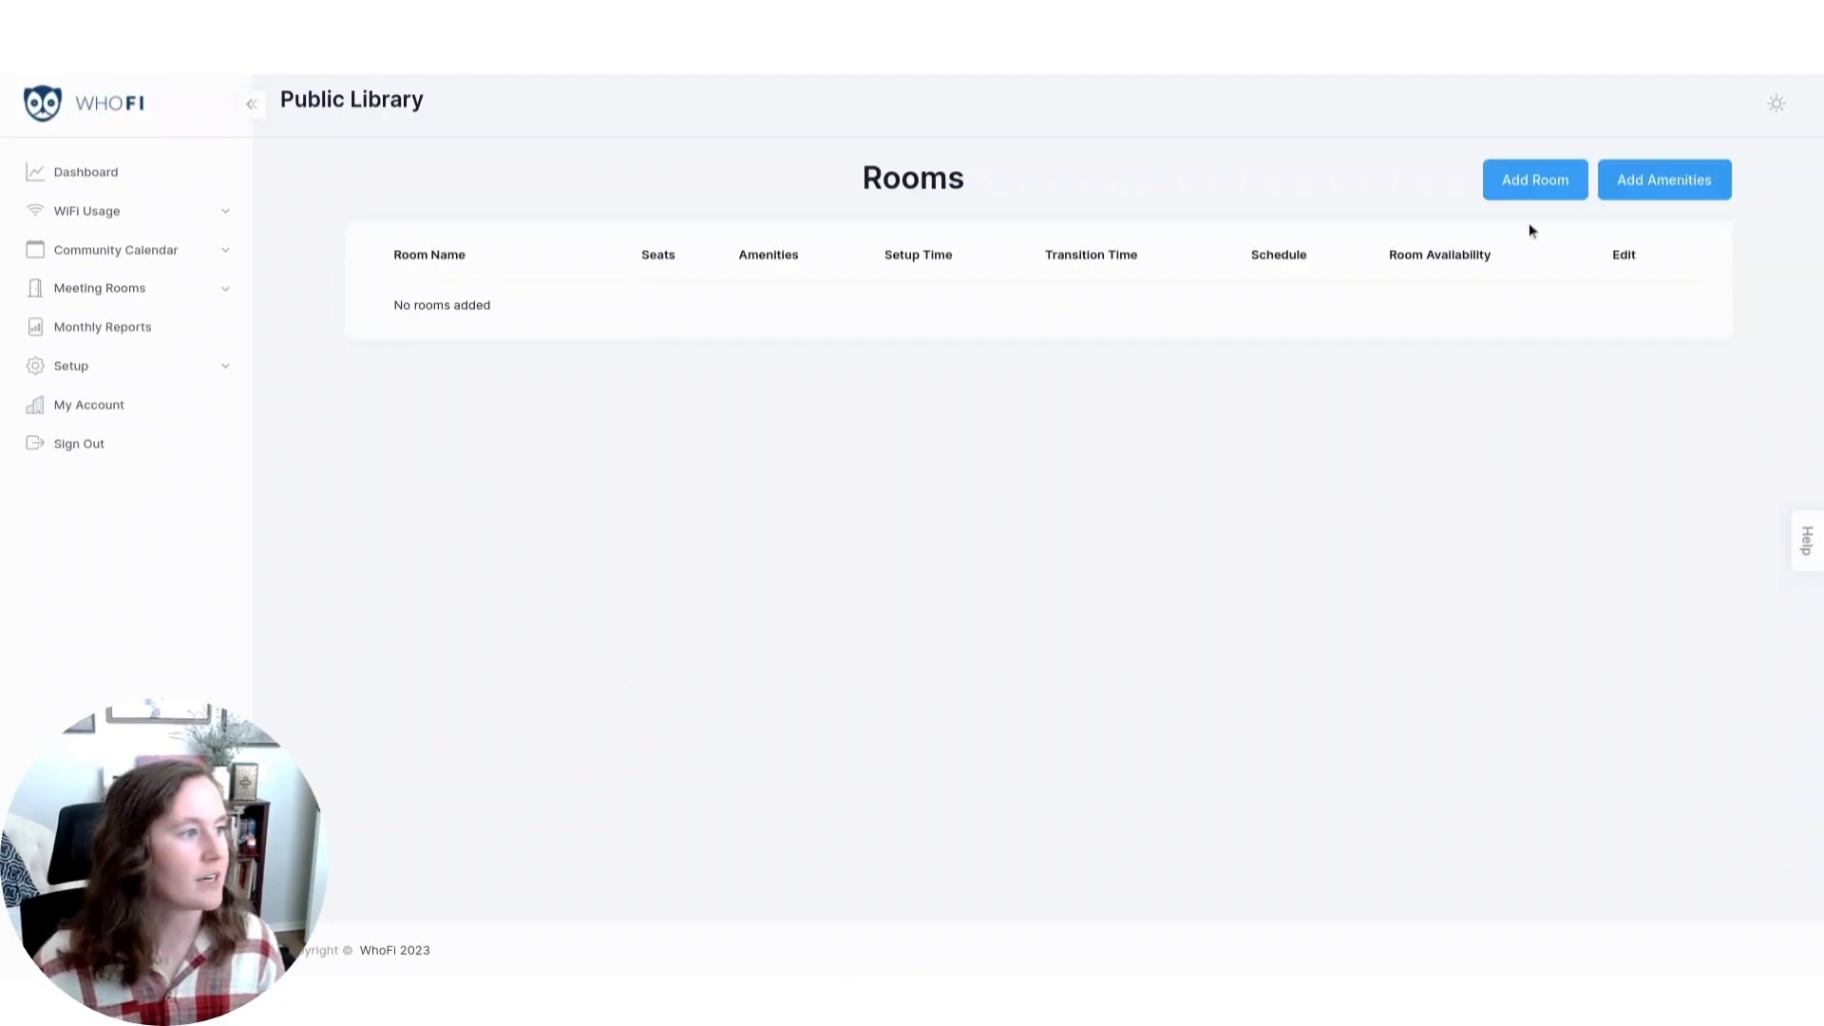
click(1540, 180)
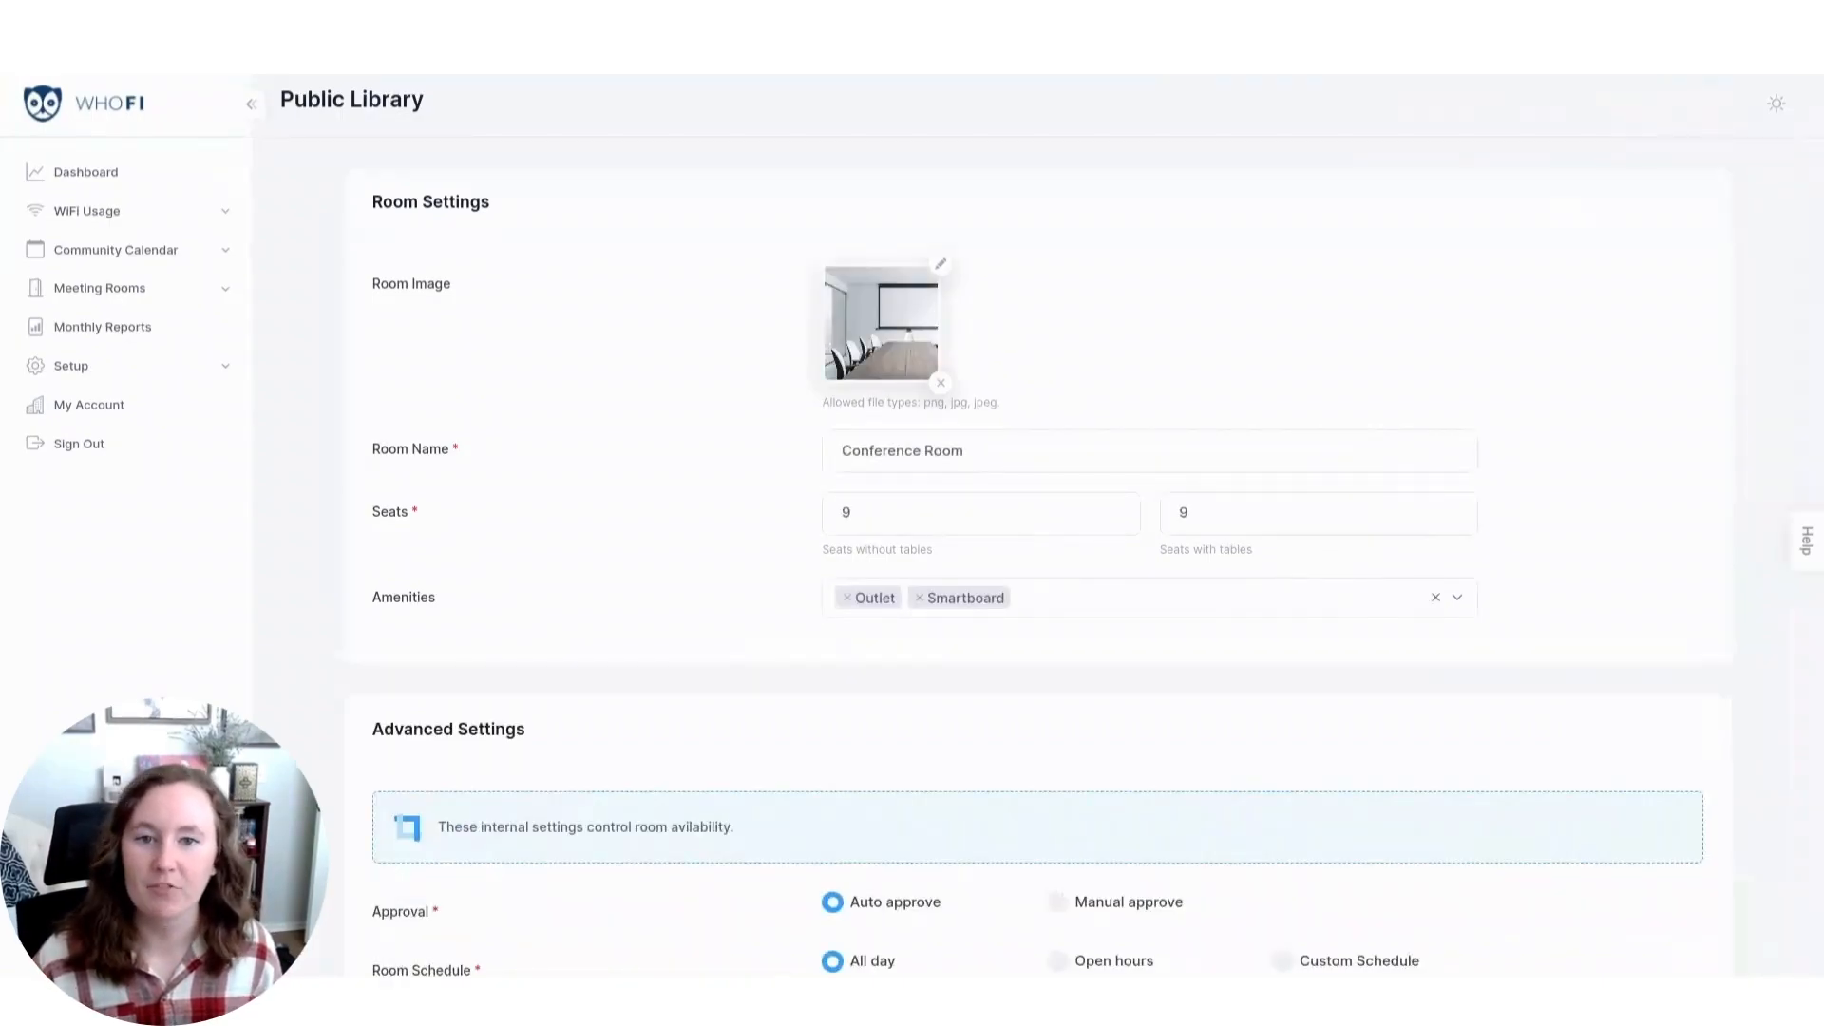
Set the new room's approval to Manual approve and its schedule to Custom Schedule.
scroll(288, 693, down, 5)
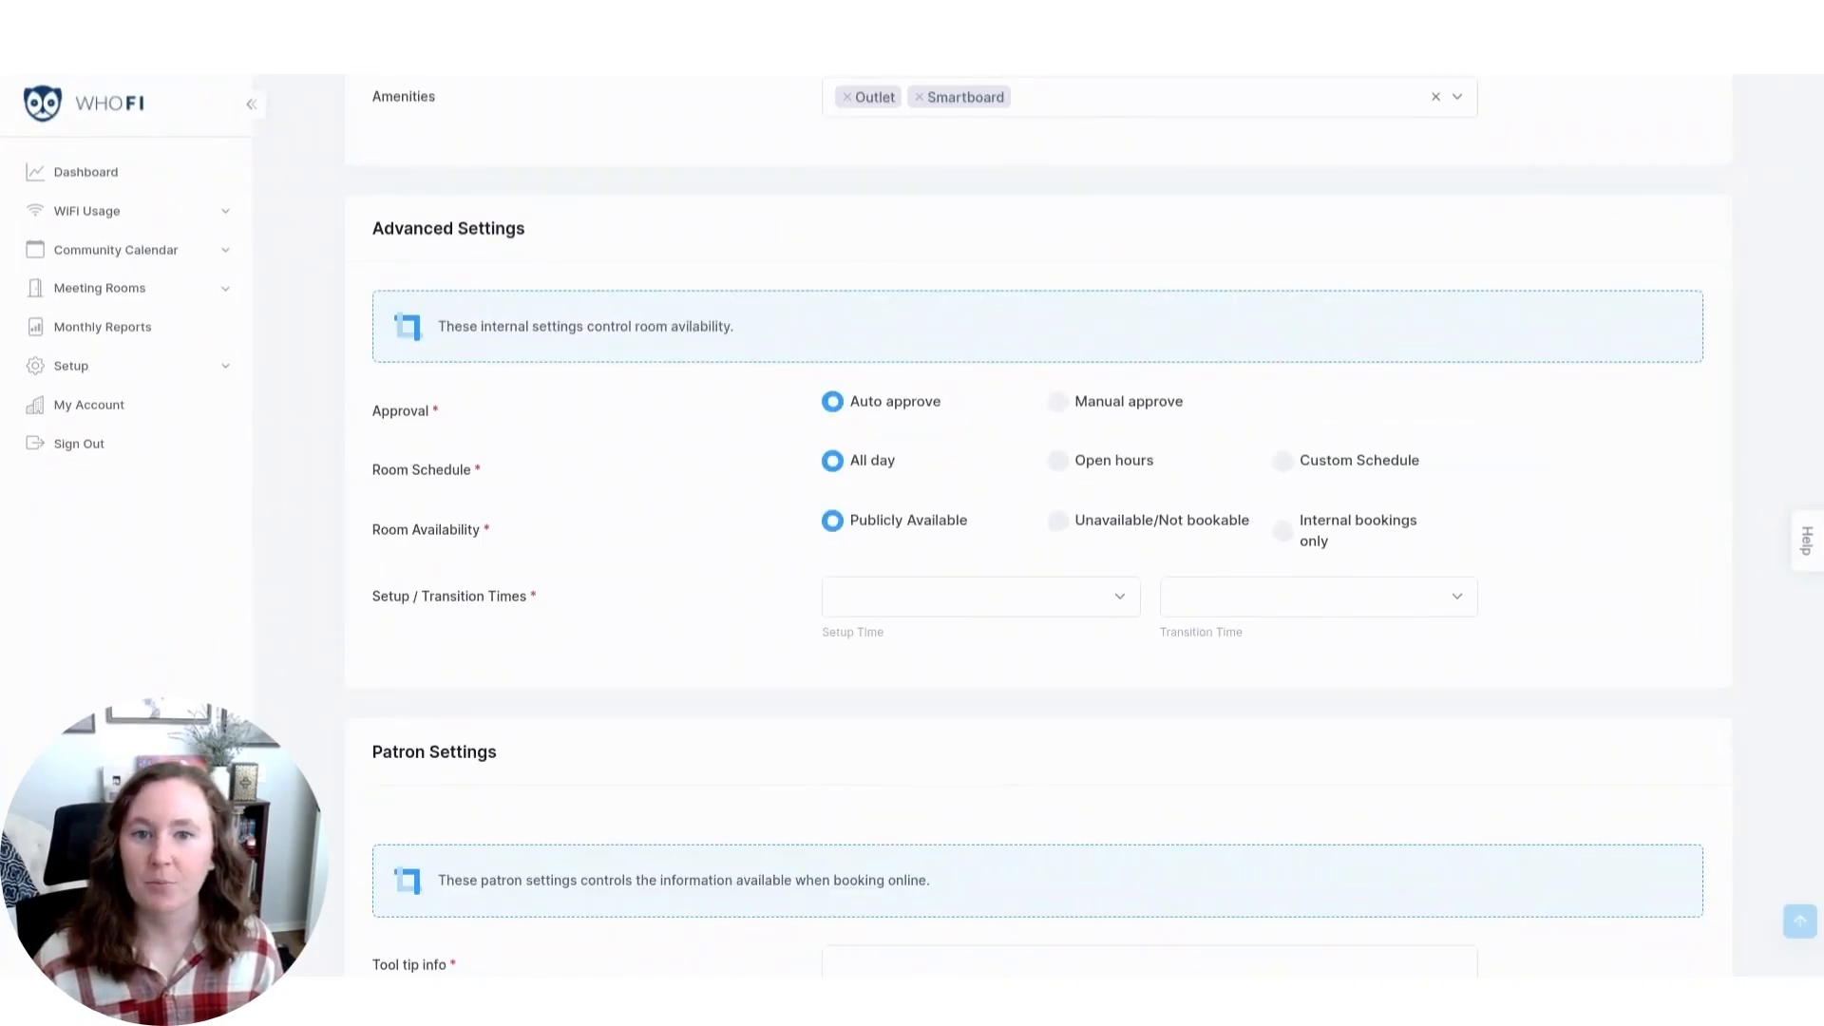
click(1057, 401)
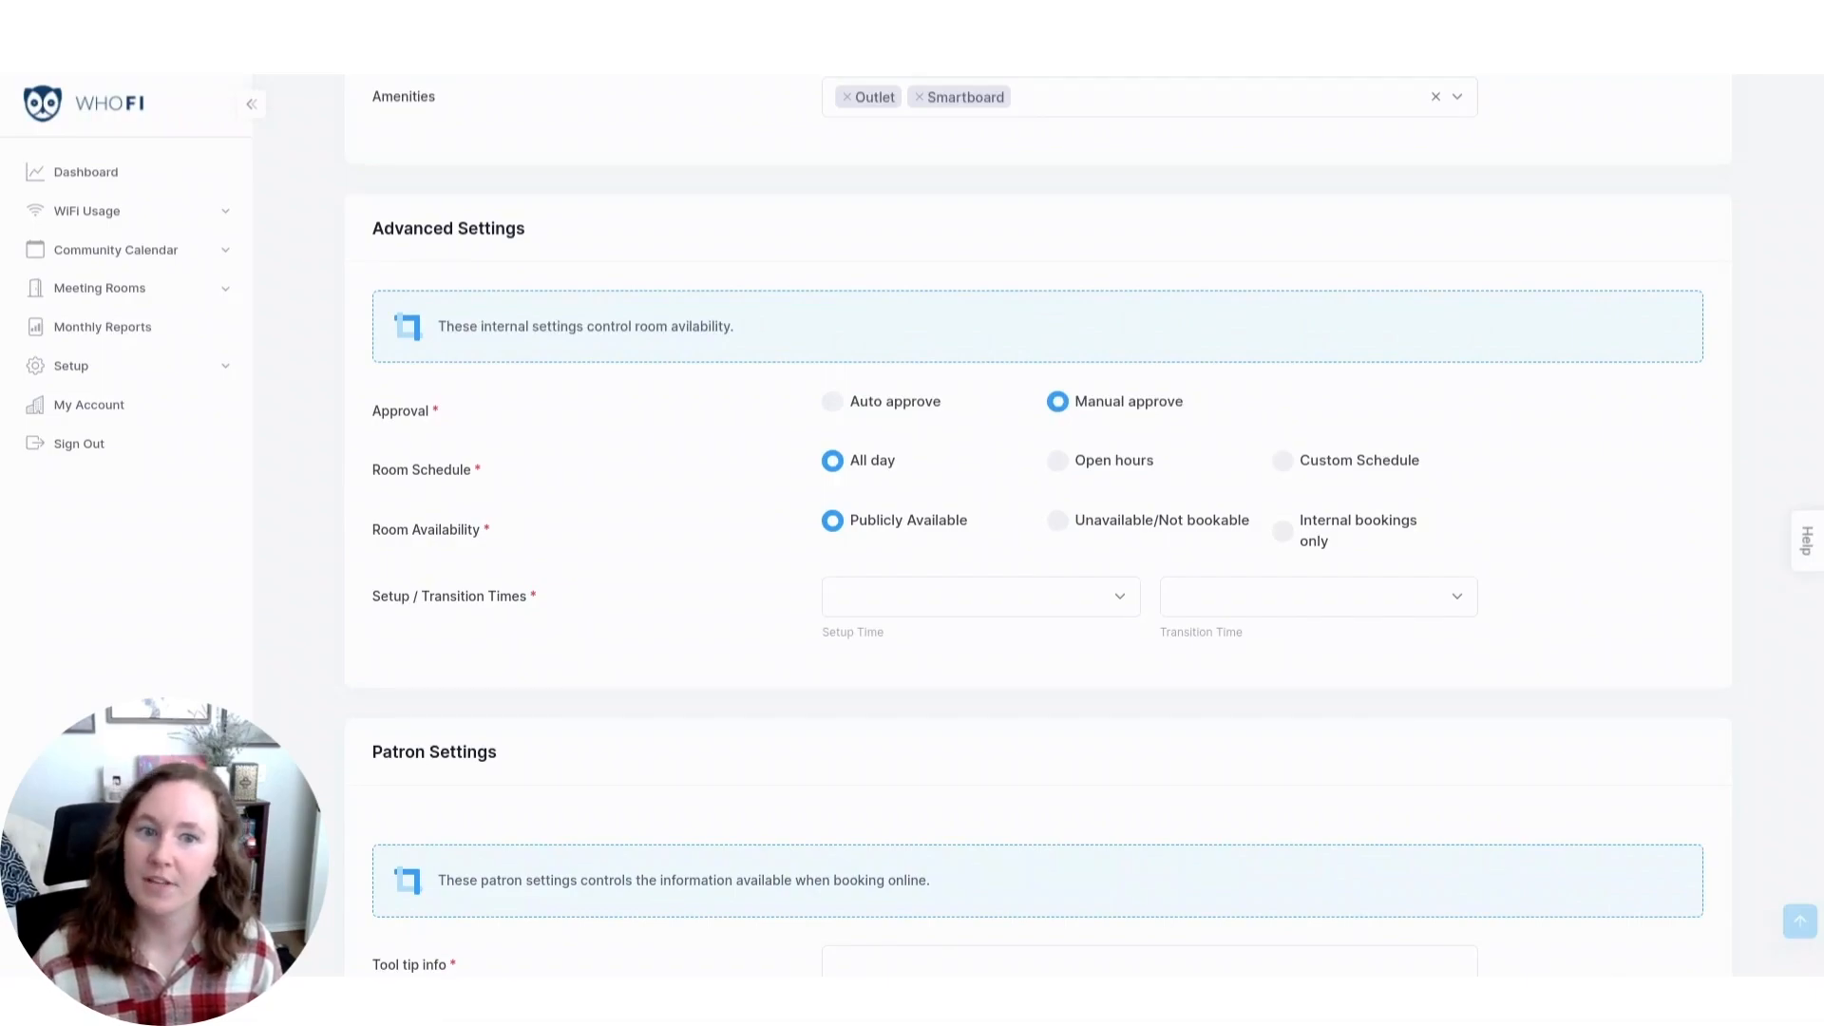
click(1281, 460)
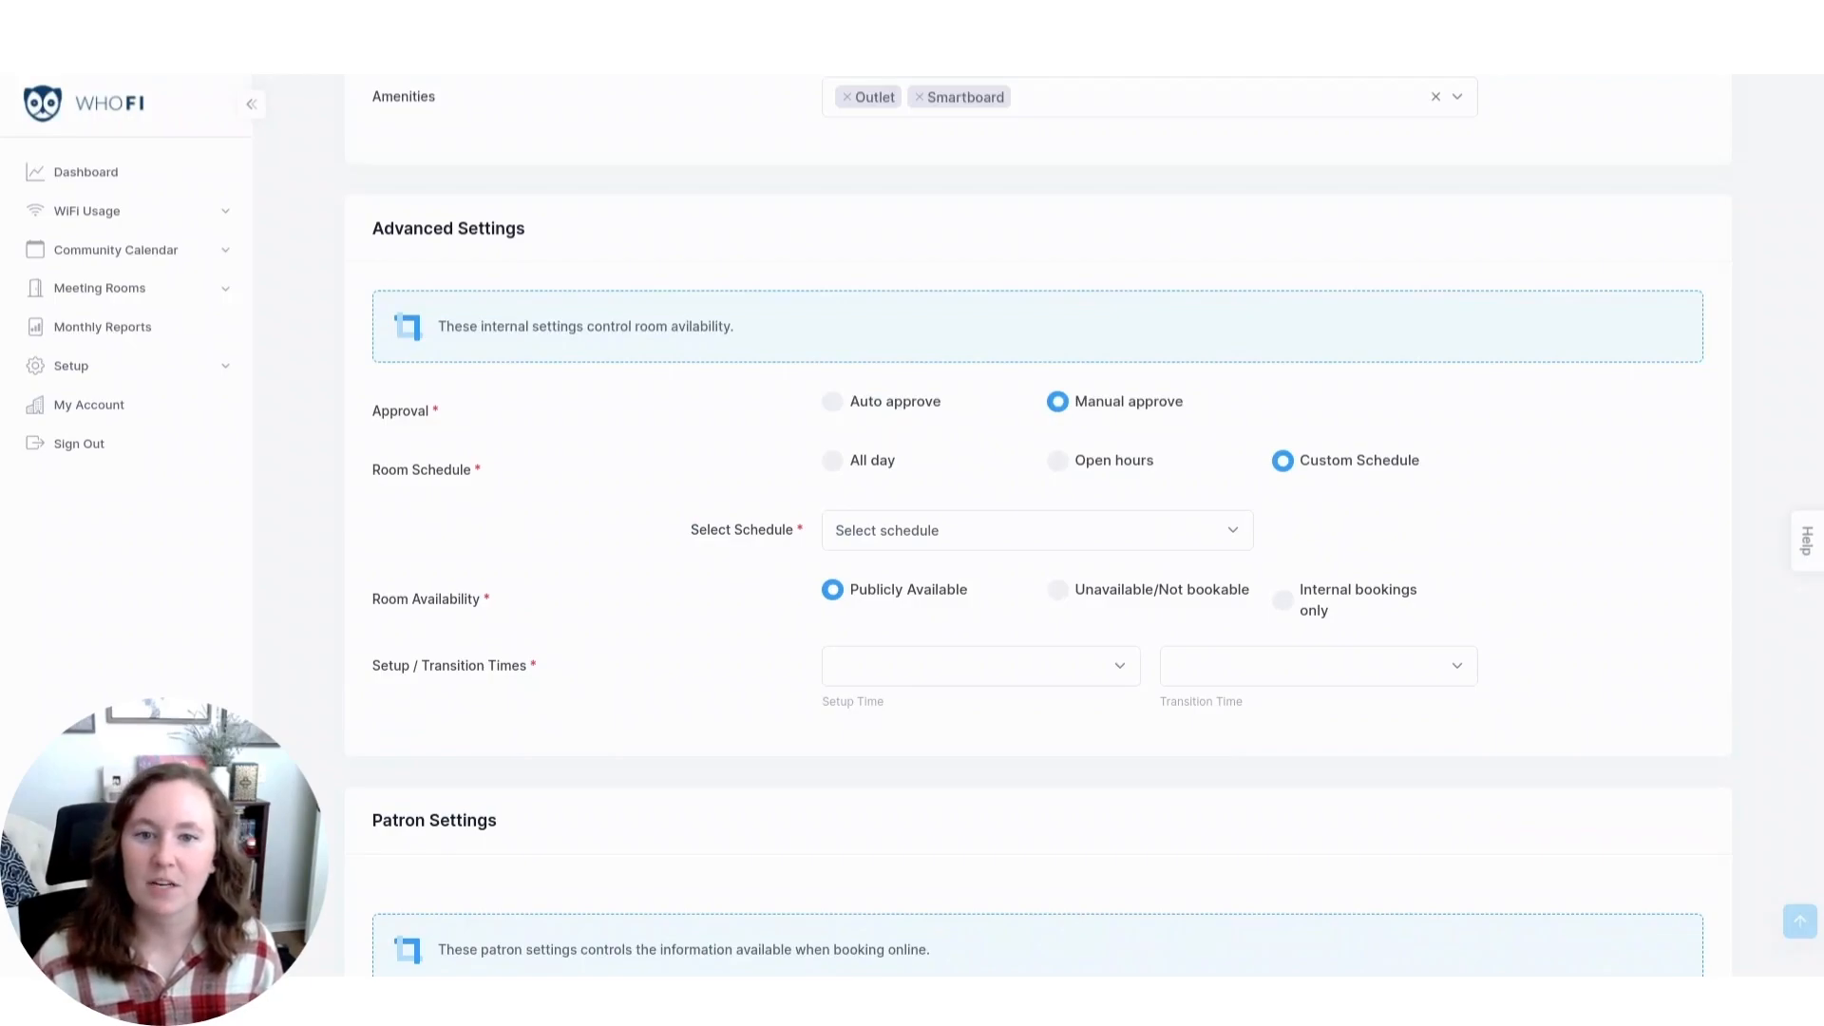
Open the advanced setup options in a separate browser tab and view the room schedule settings there.
click(174, 371)
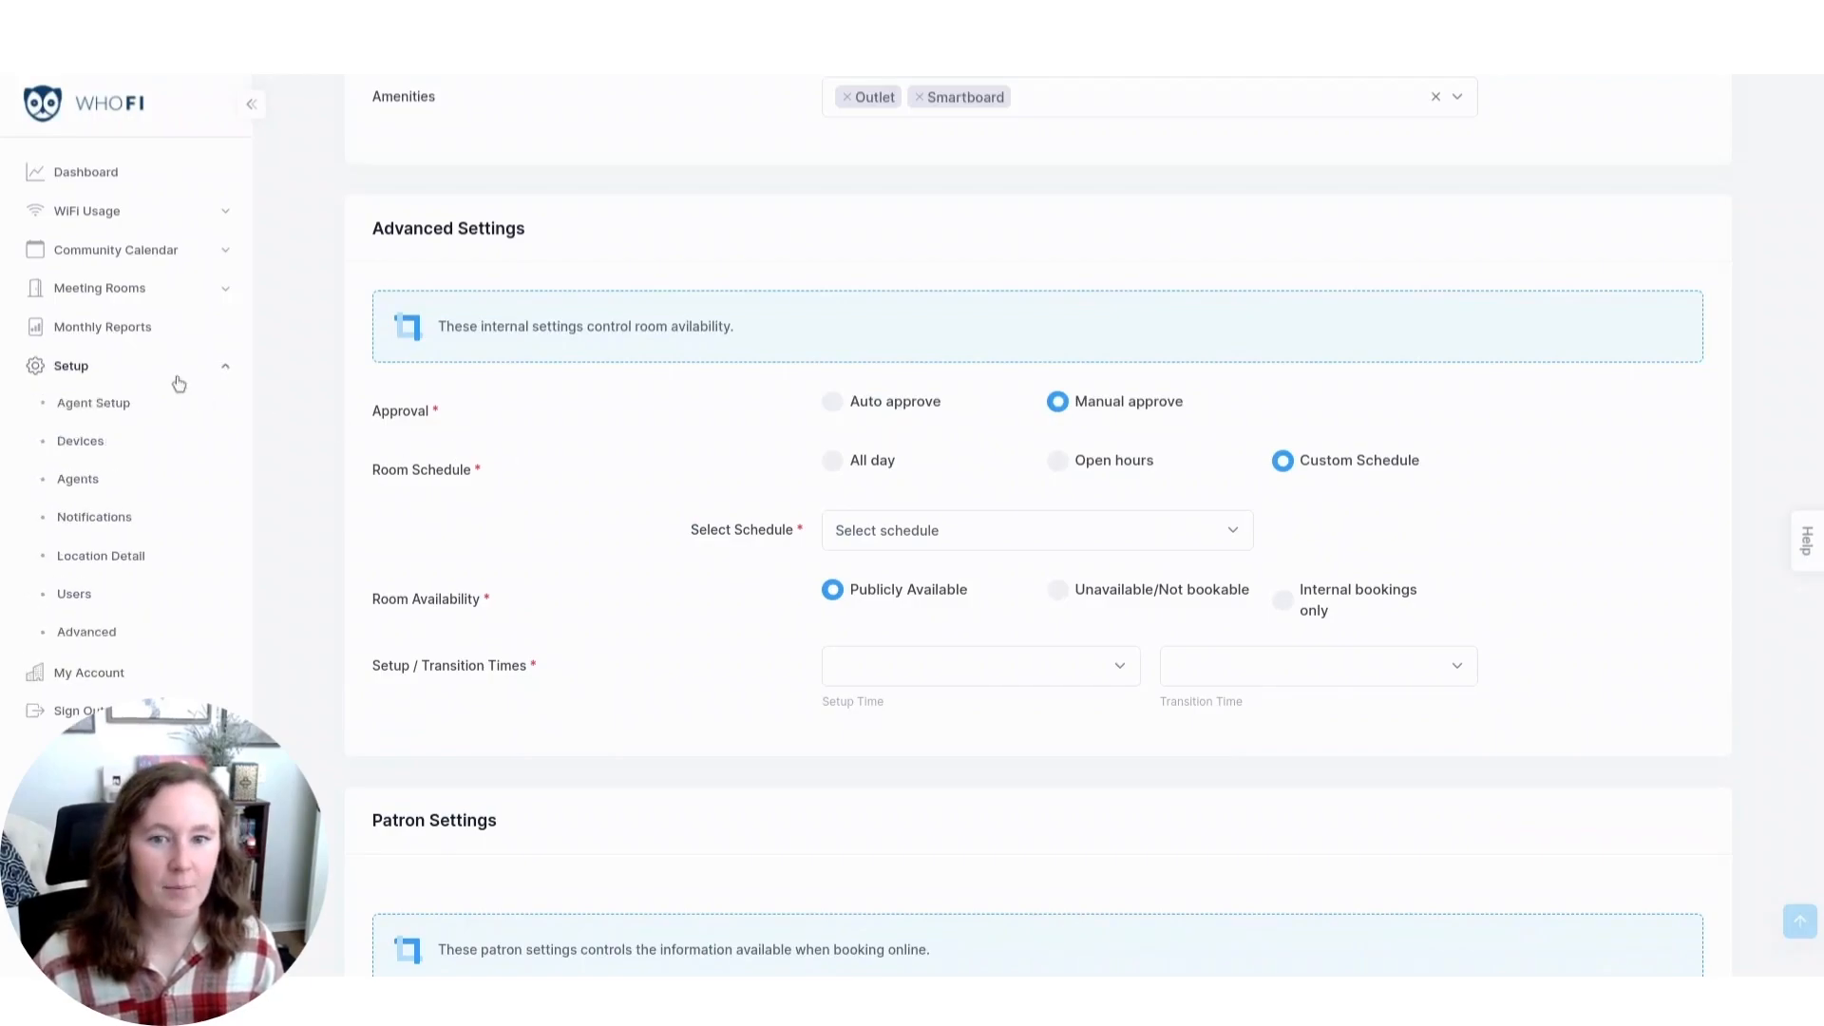
right_click(116, 635)
click(195, 311)
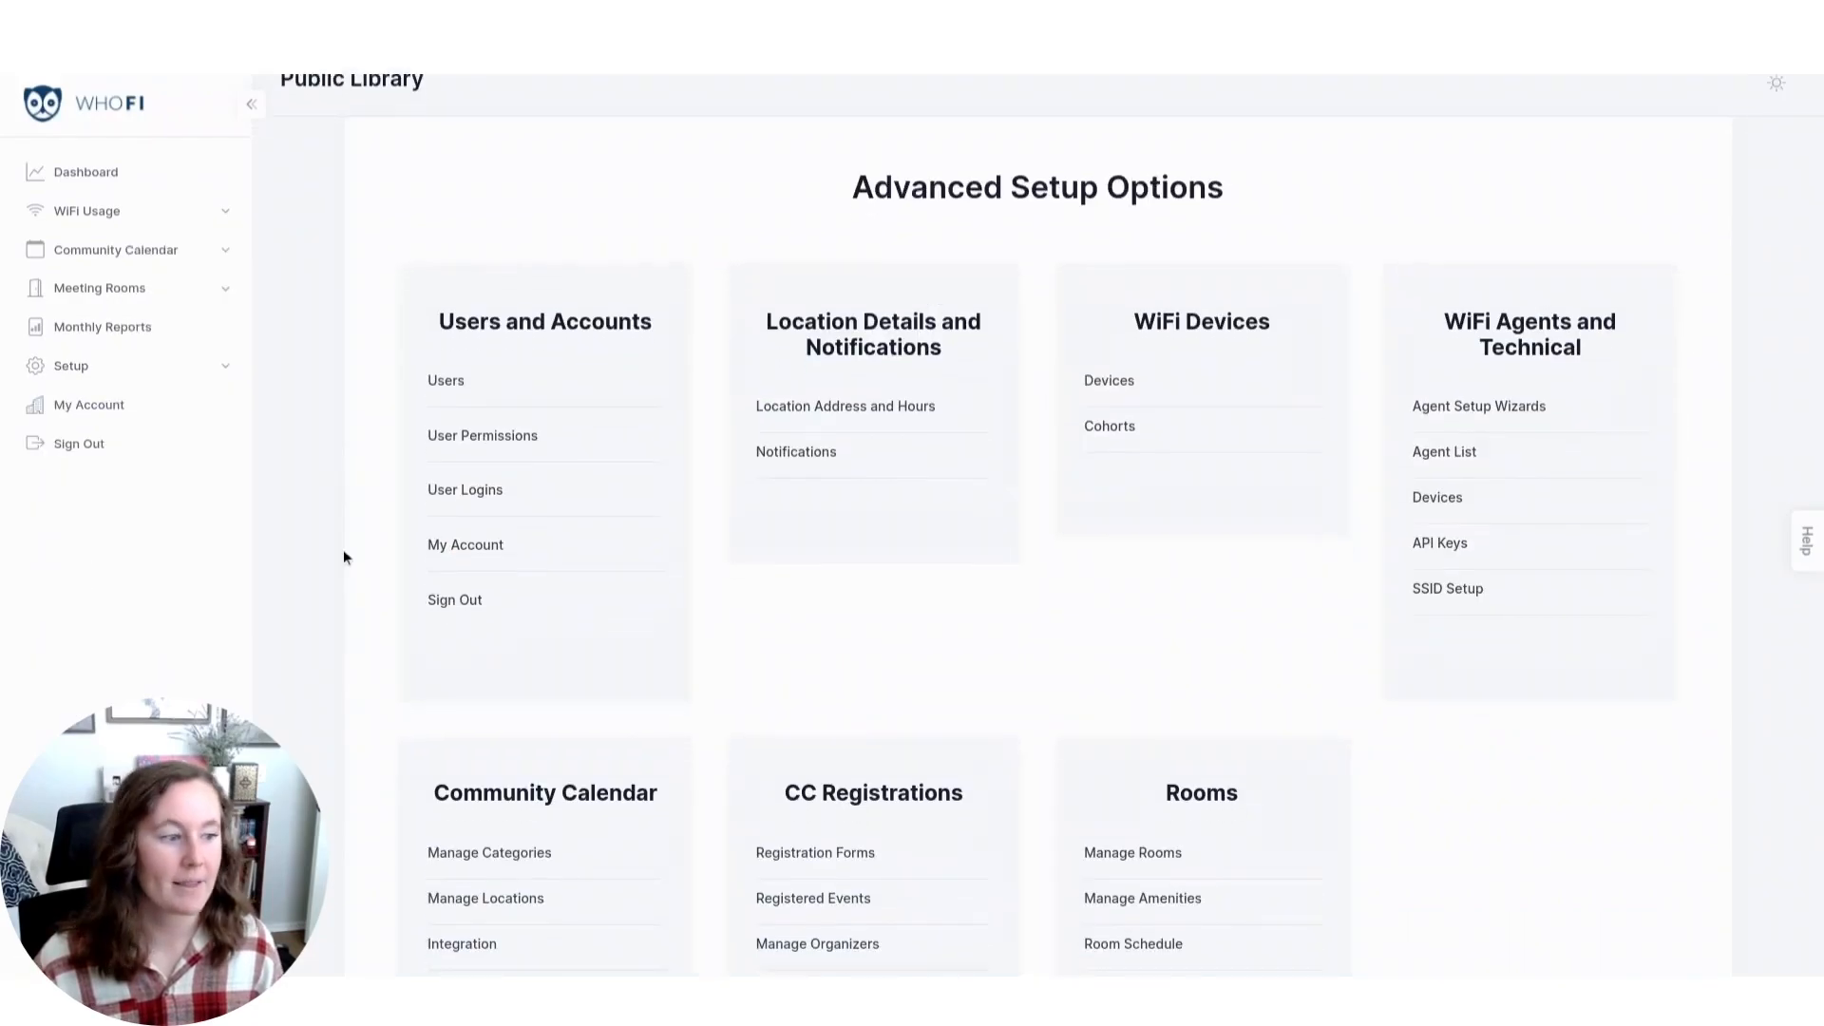
scroll(344, 551, down, 3)
click(1154, 699)
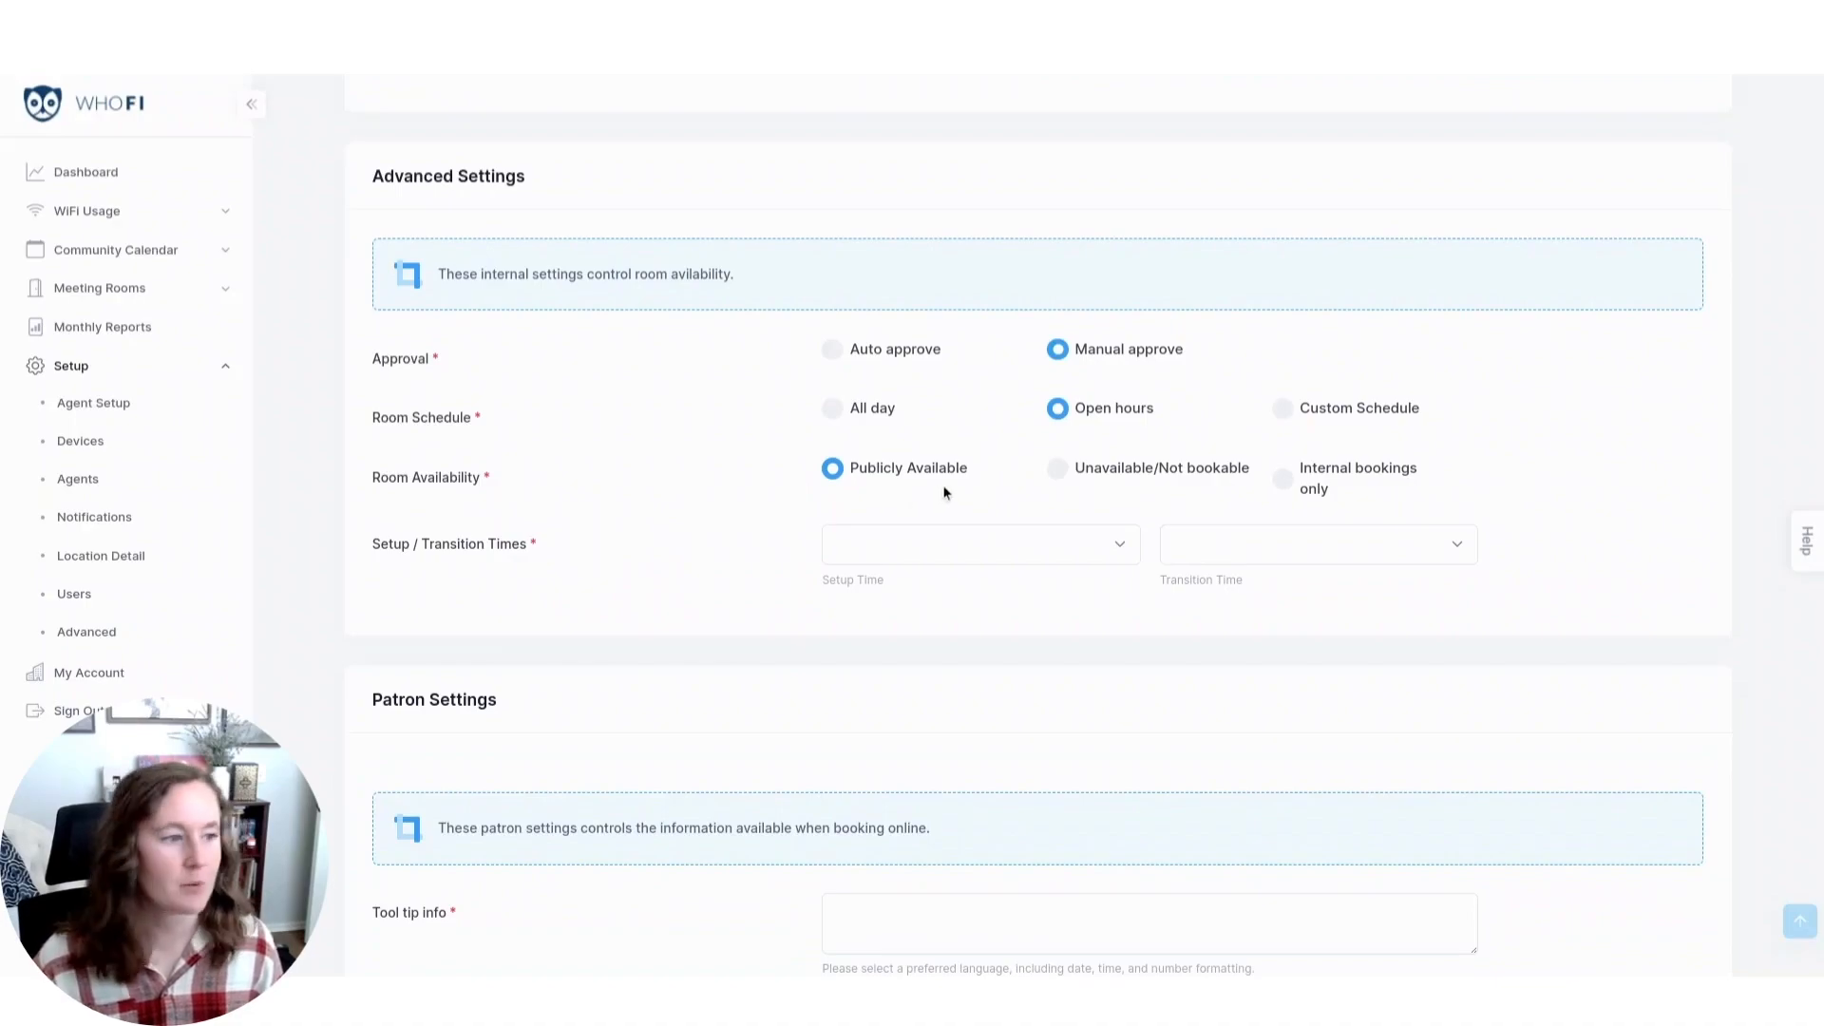
Set the room's availability to Unavailable/Not bookable, with a 30-minute setup time and a 45-minute transition time.
click(1292, 483)
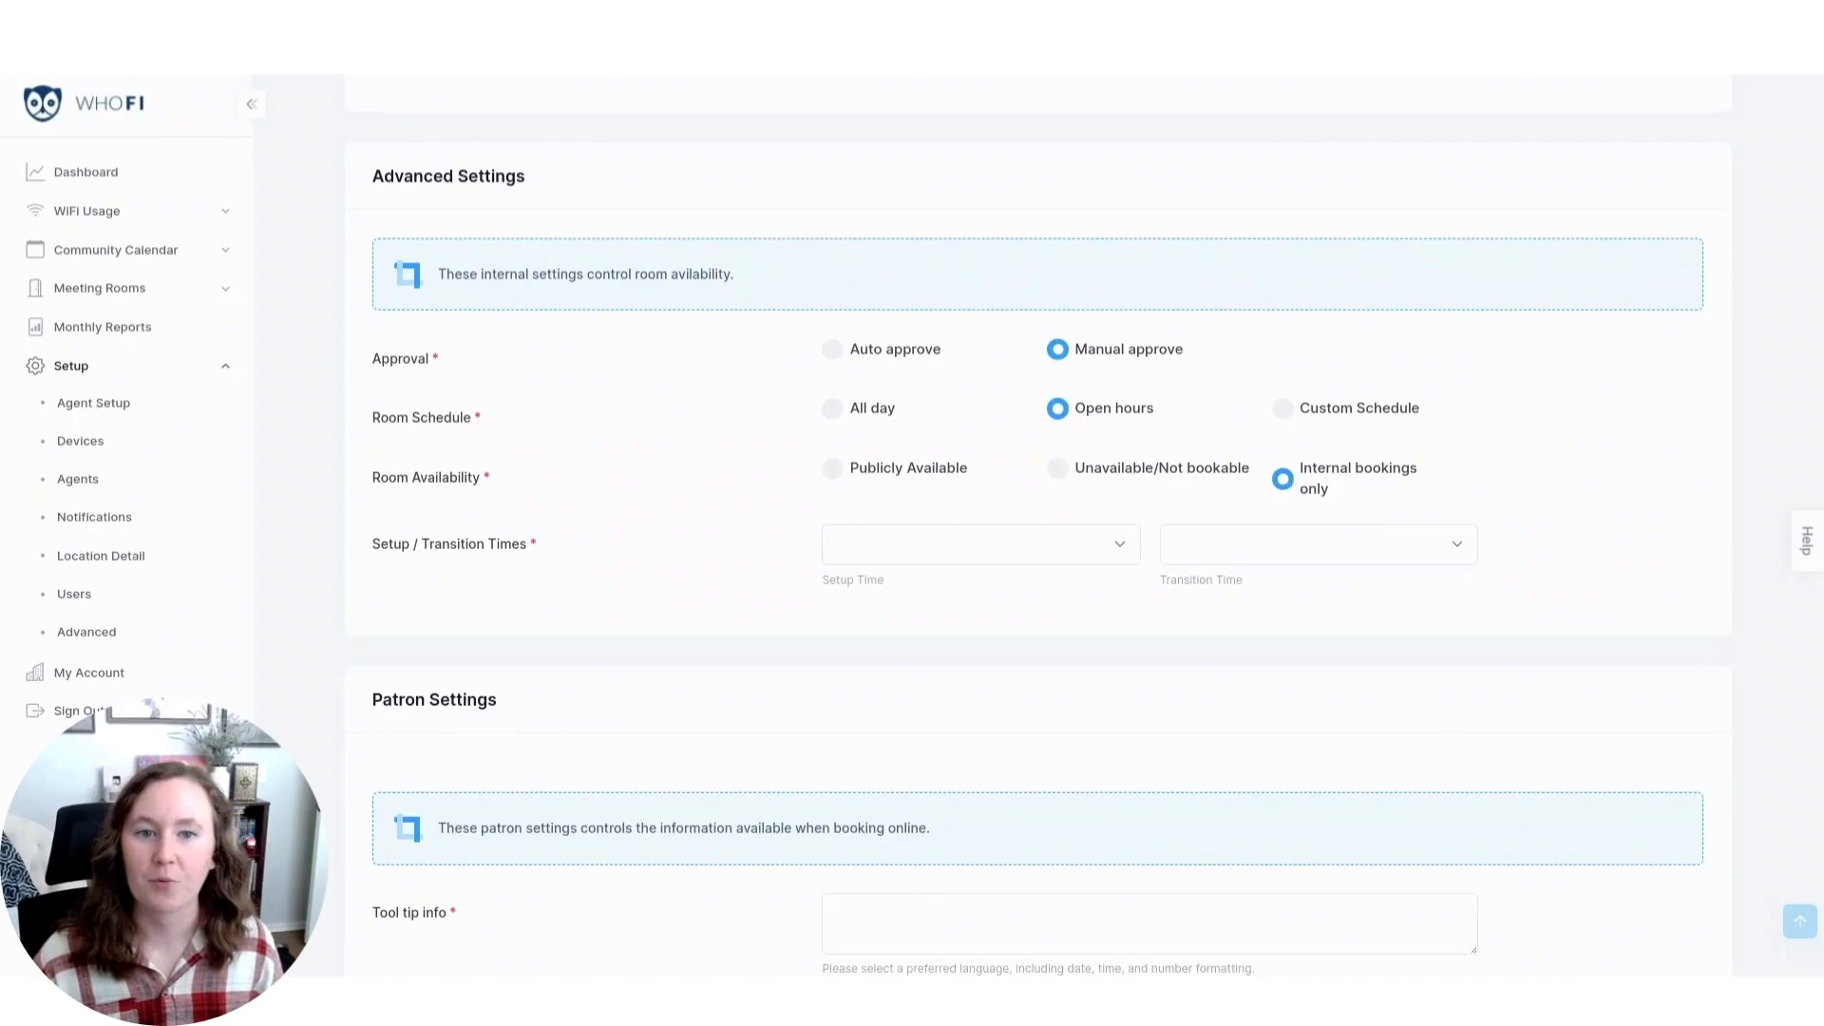
click(1157, 480)
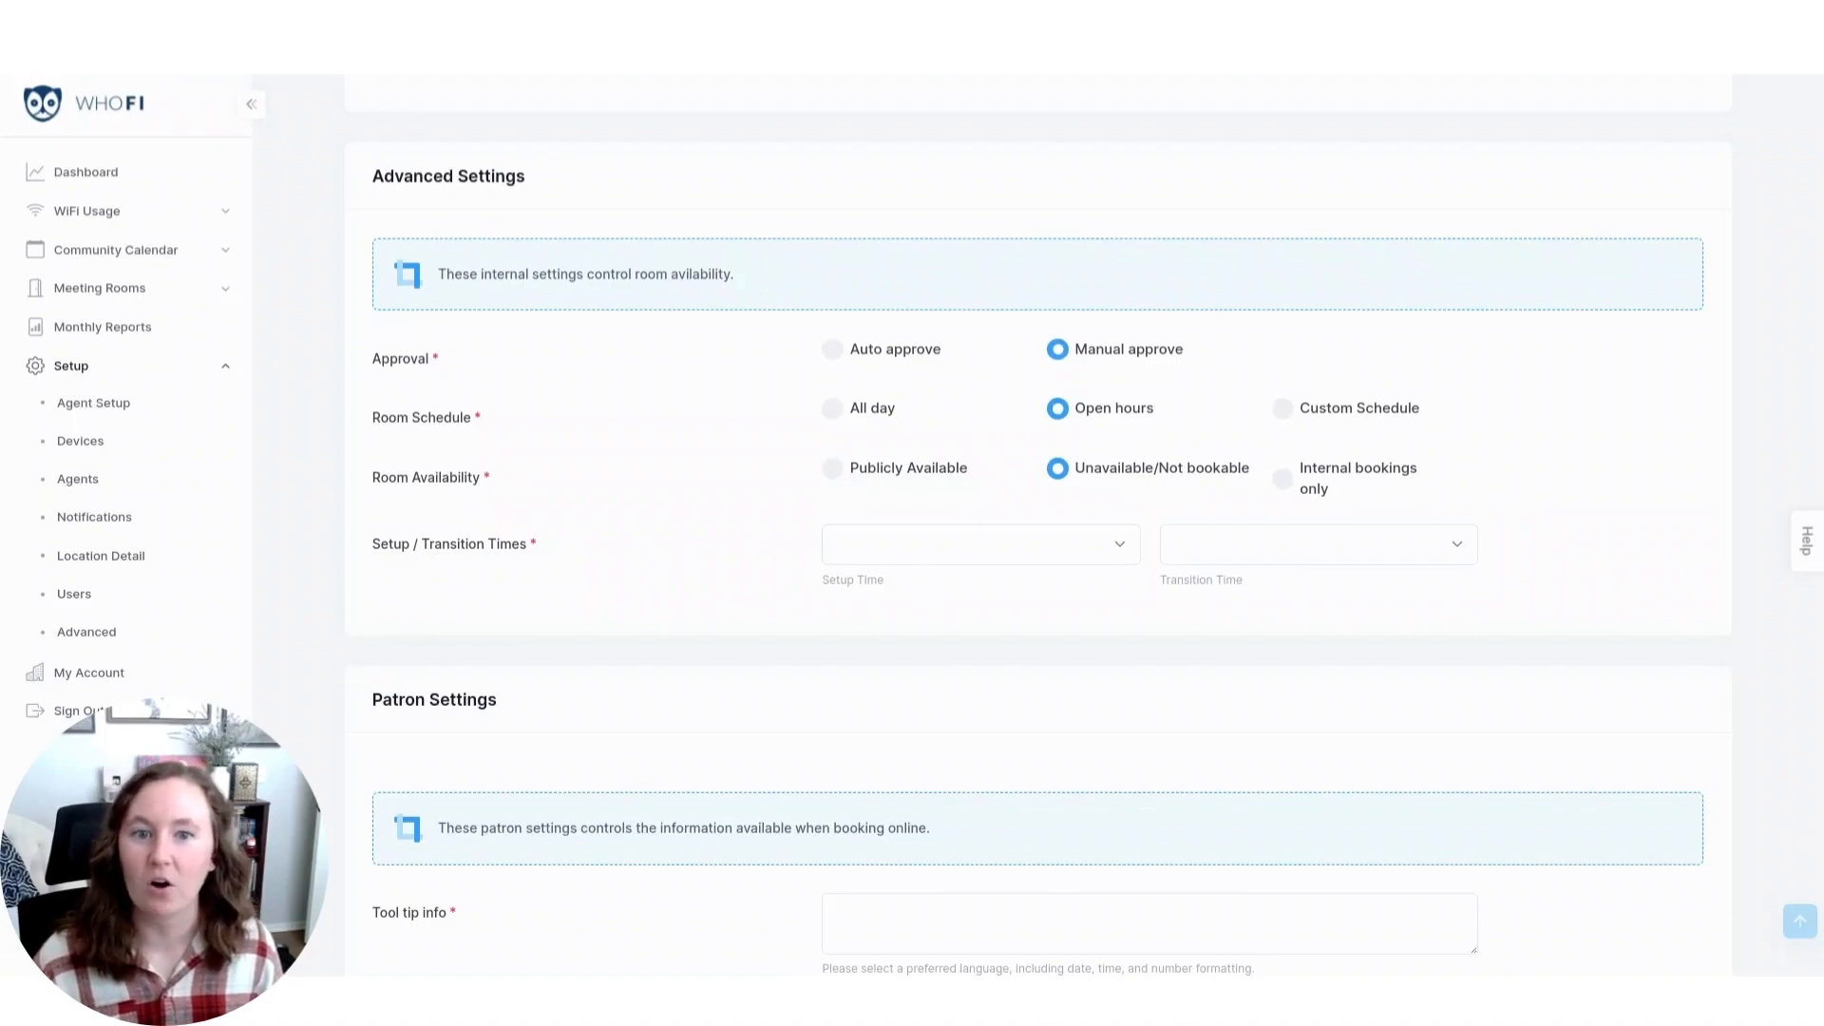
click(931, 542)
click(952, 652)
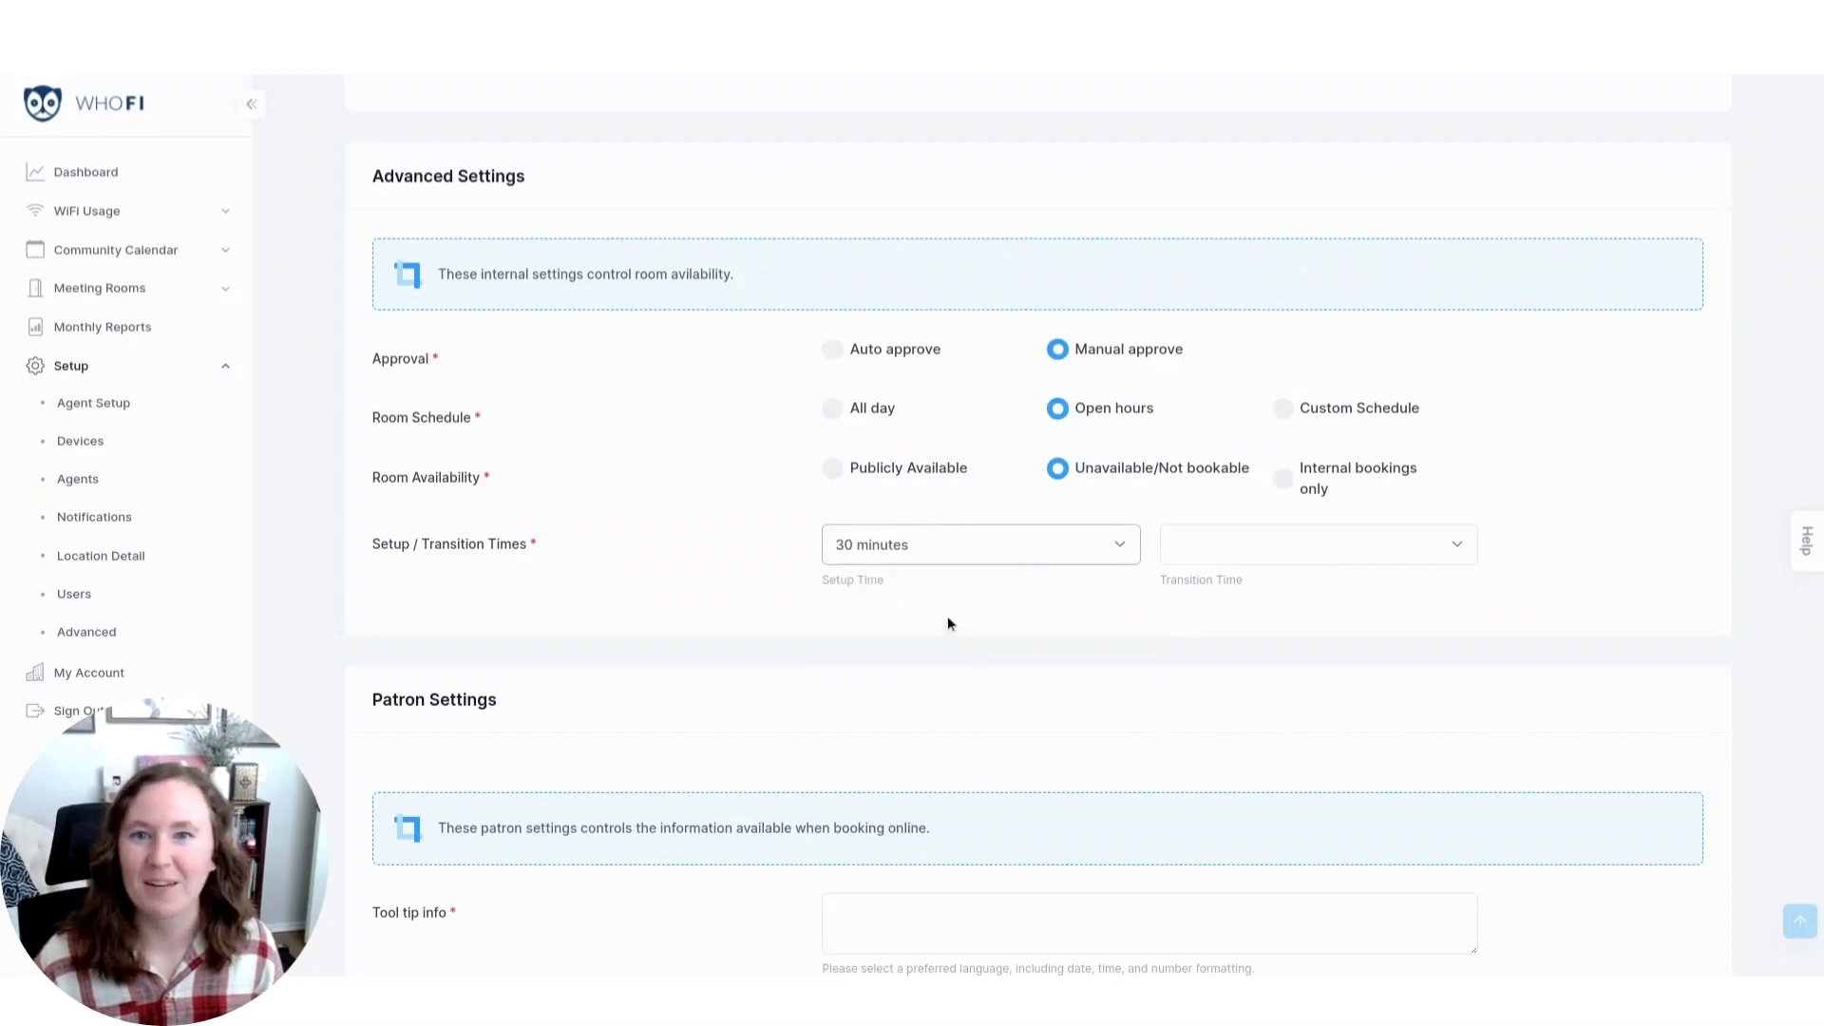
click(1194, 558)
click(1208, 672)
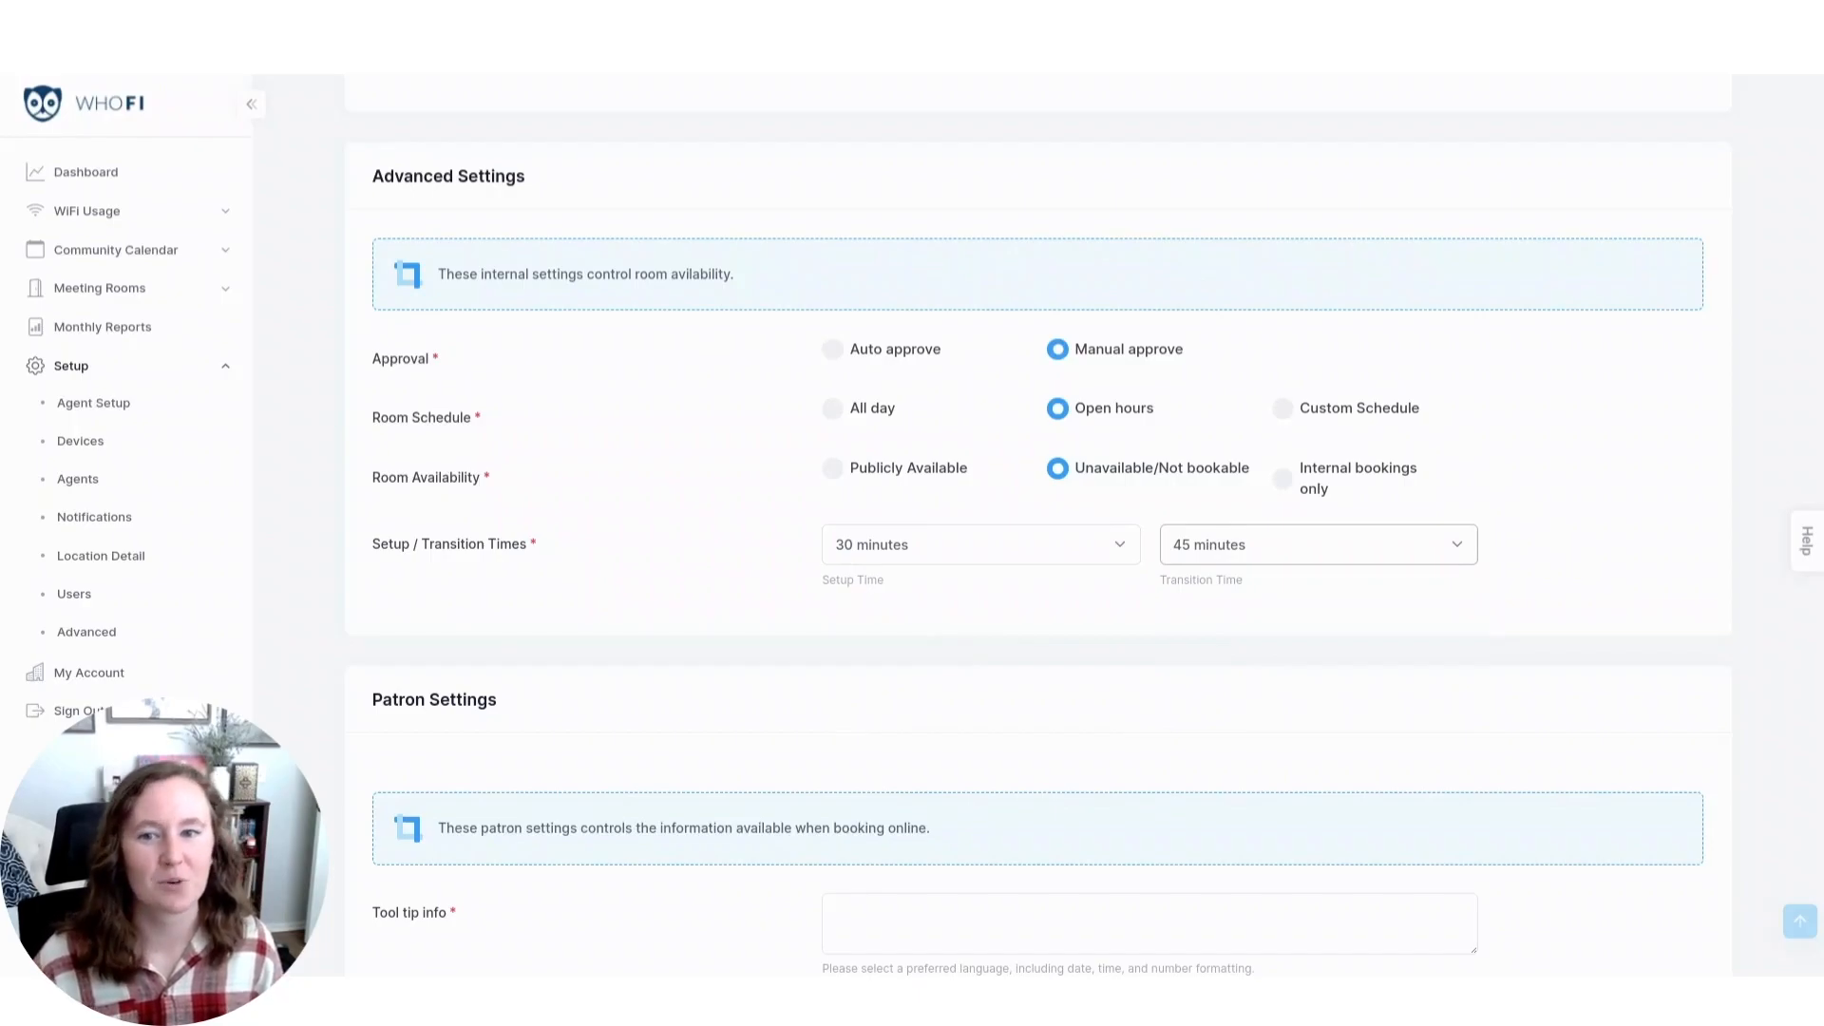
Hide the Phone Number field on the room's booking form and save the room settings.
scroll(282, 726, down, 4)
scroll(282, 726, down, 1)
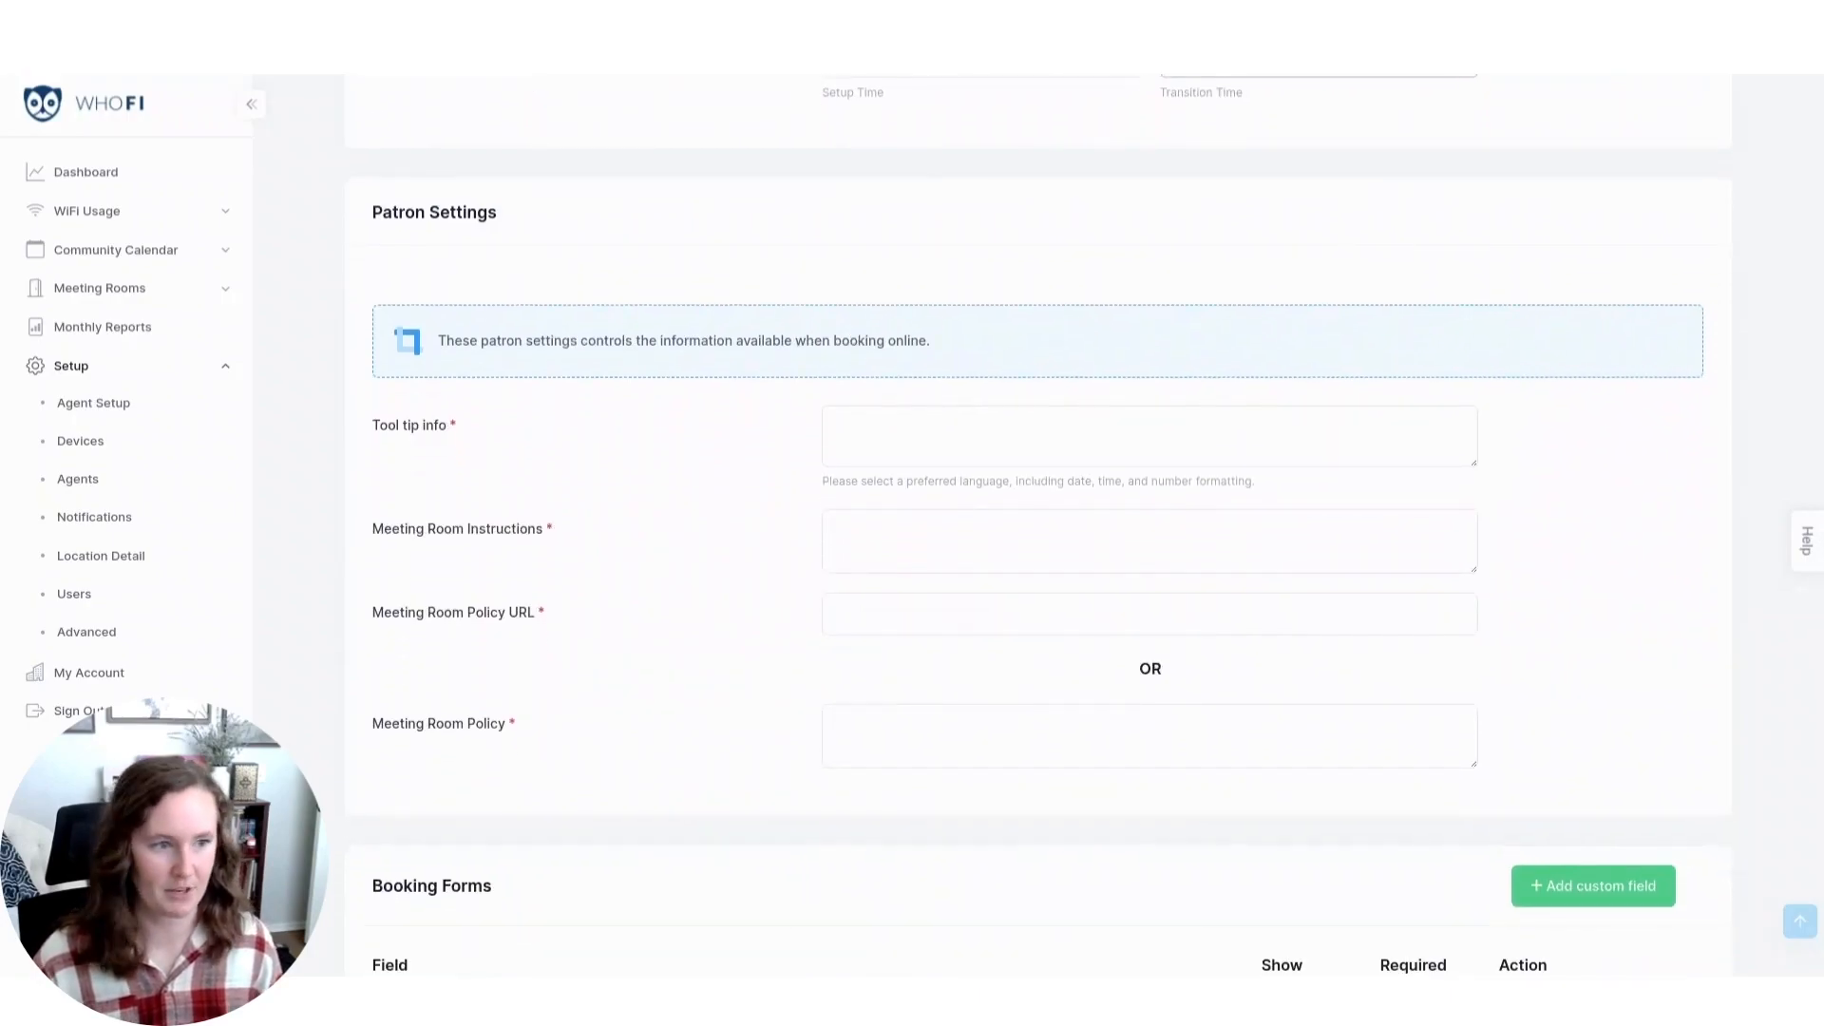
scroll(342, 585, down, 1)
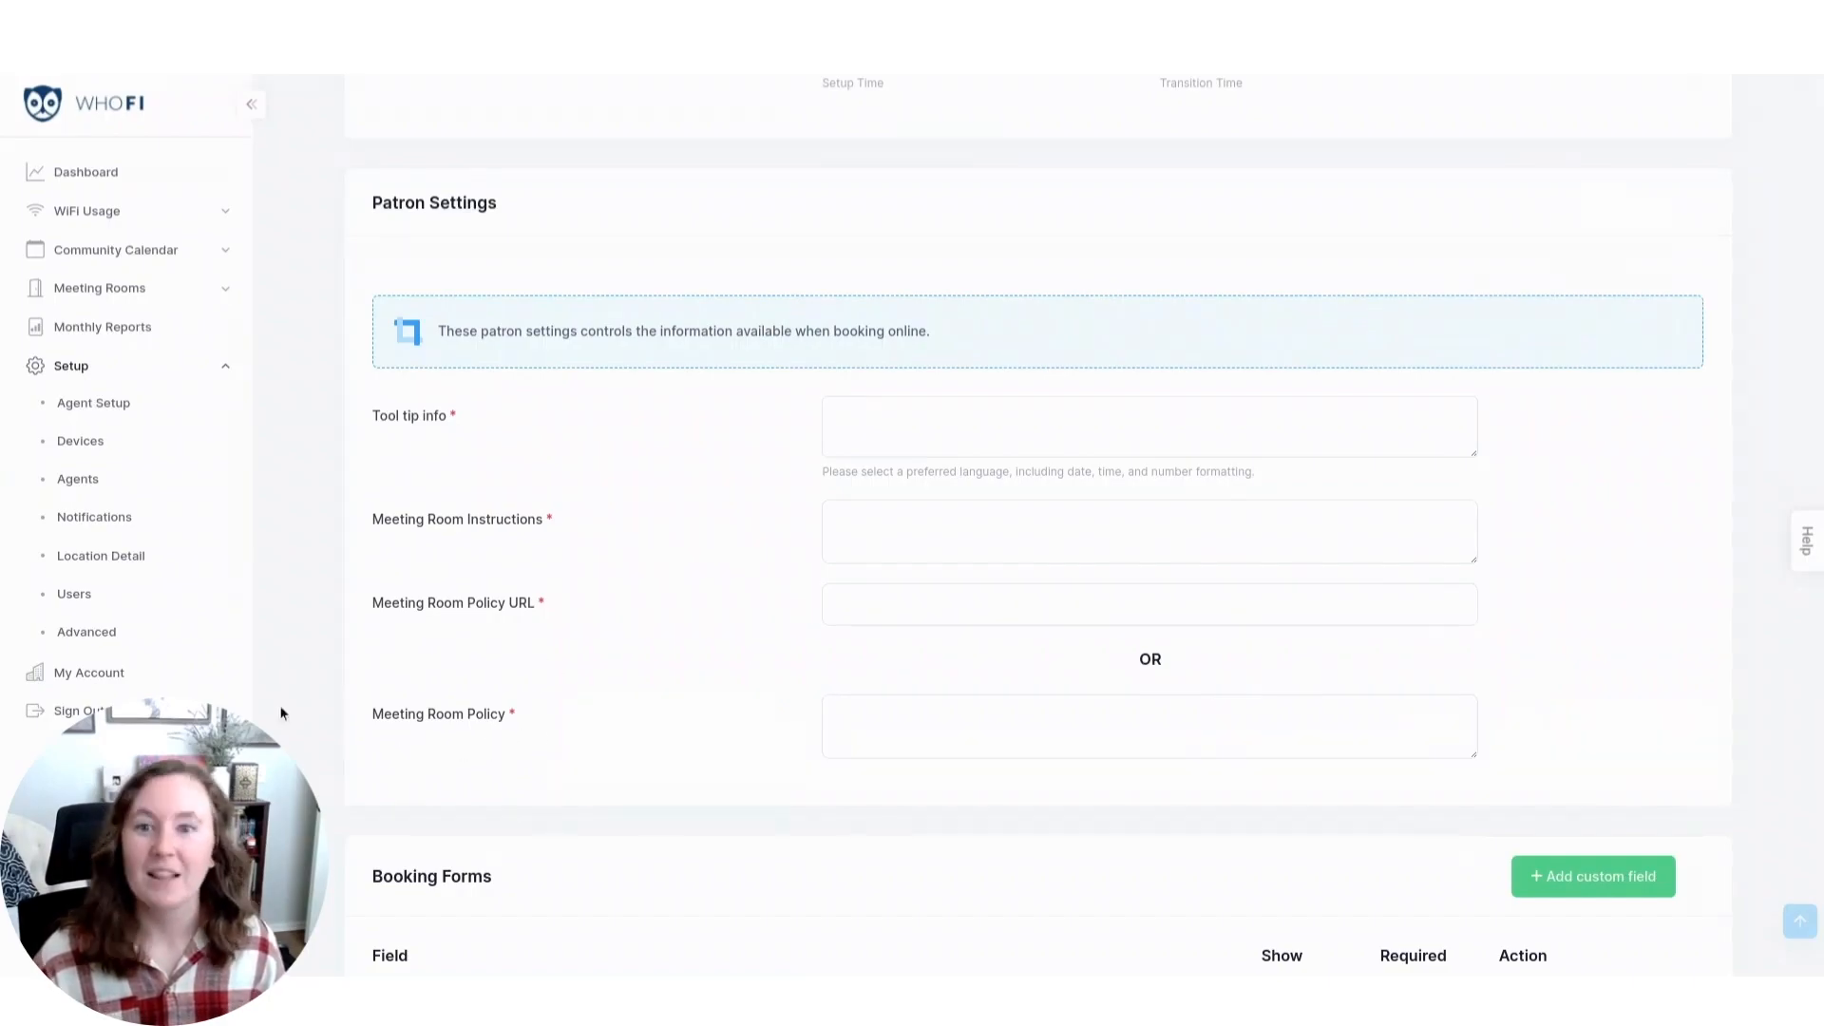
scroll(279, 712, down, 5)
scroll(281, 714, down, 2)
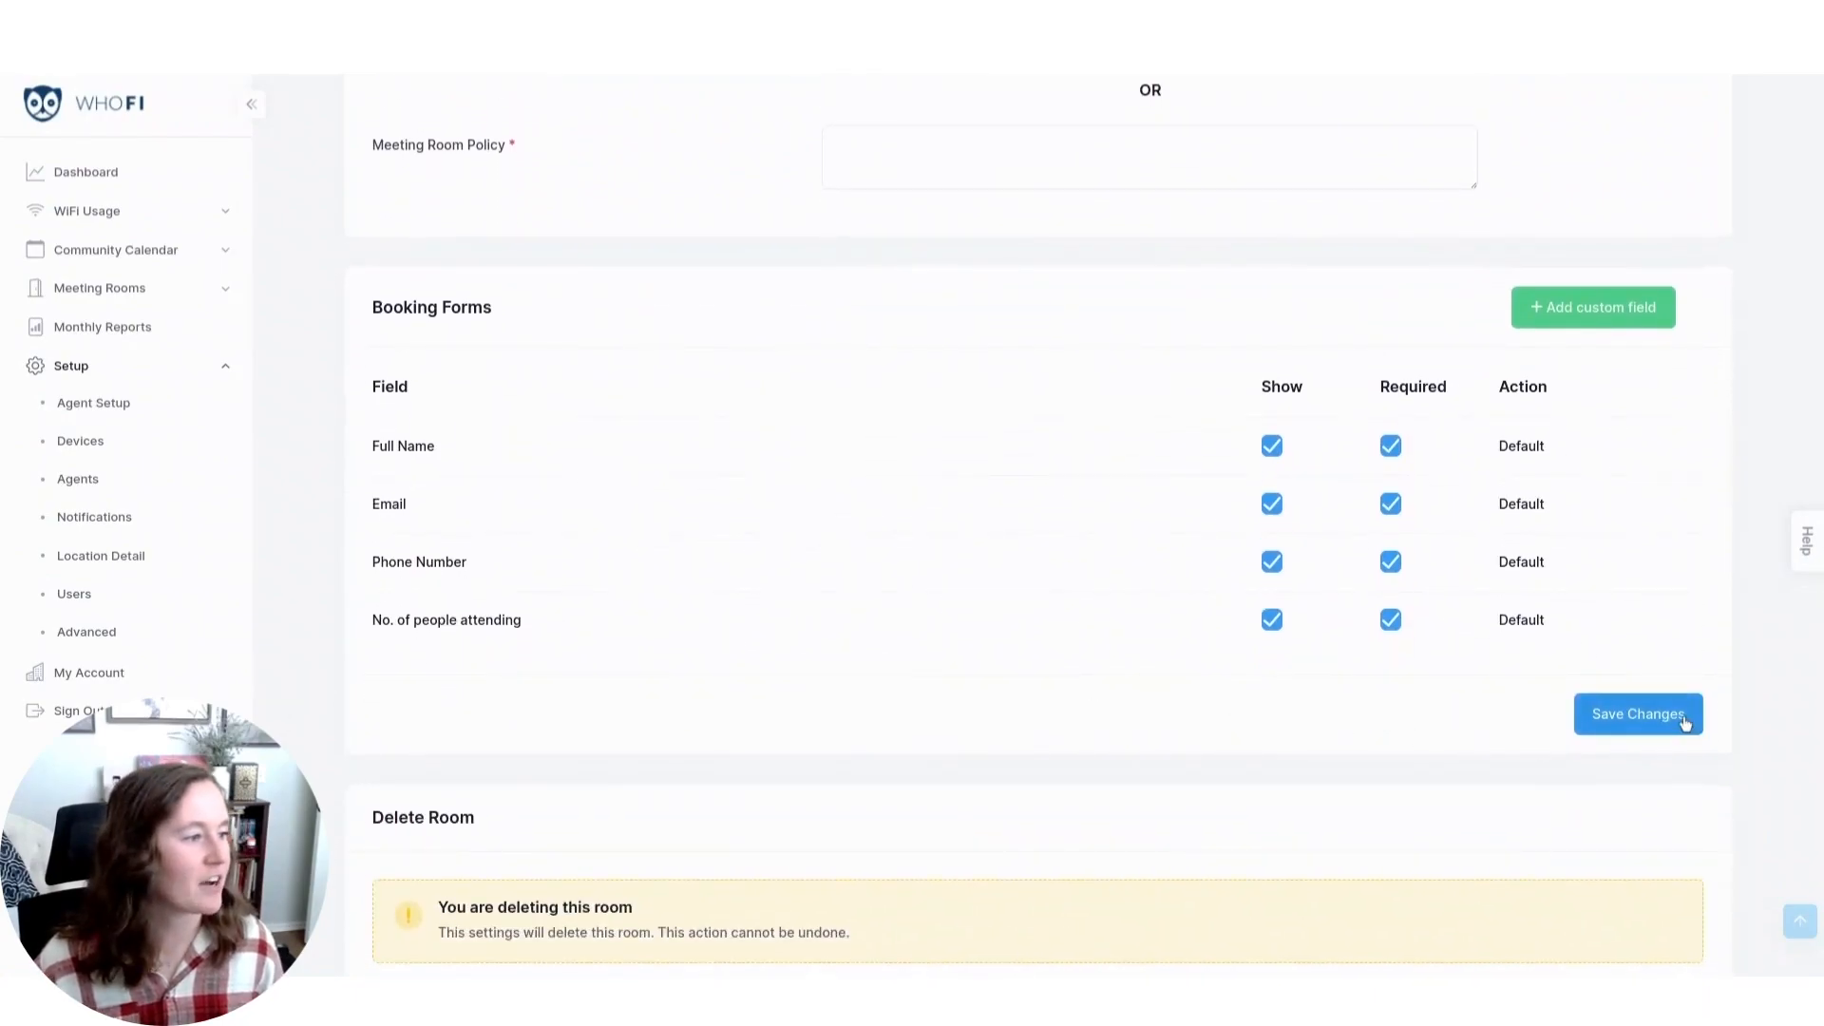
scroll(1738, 700, down, 1)
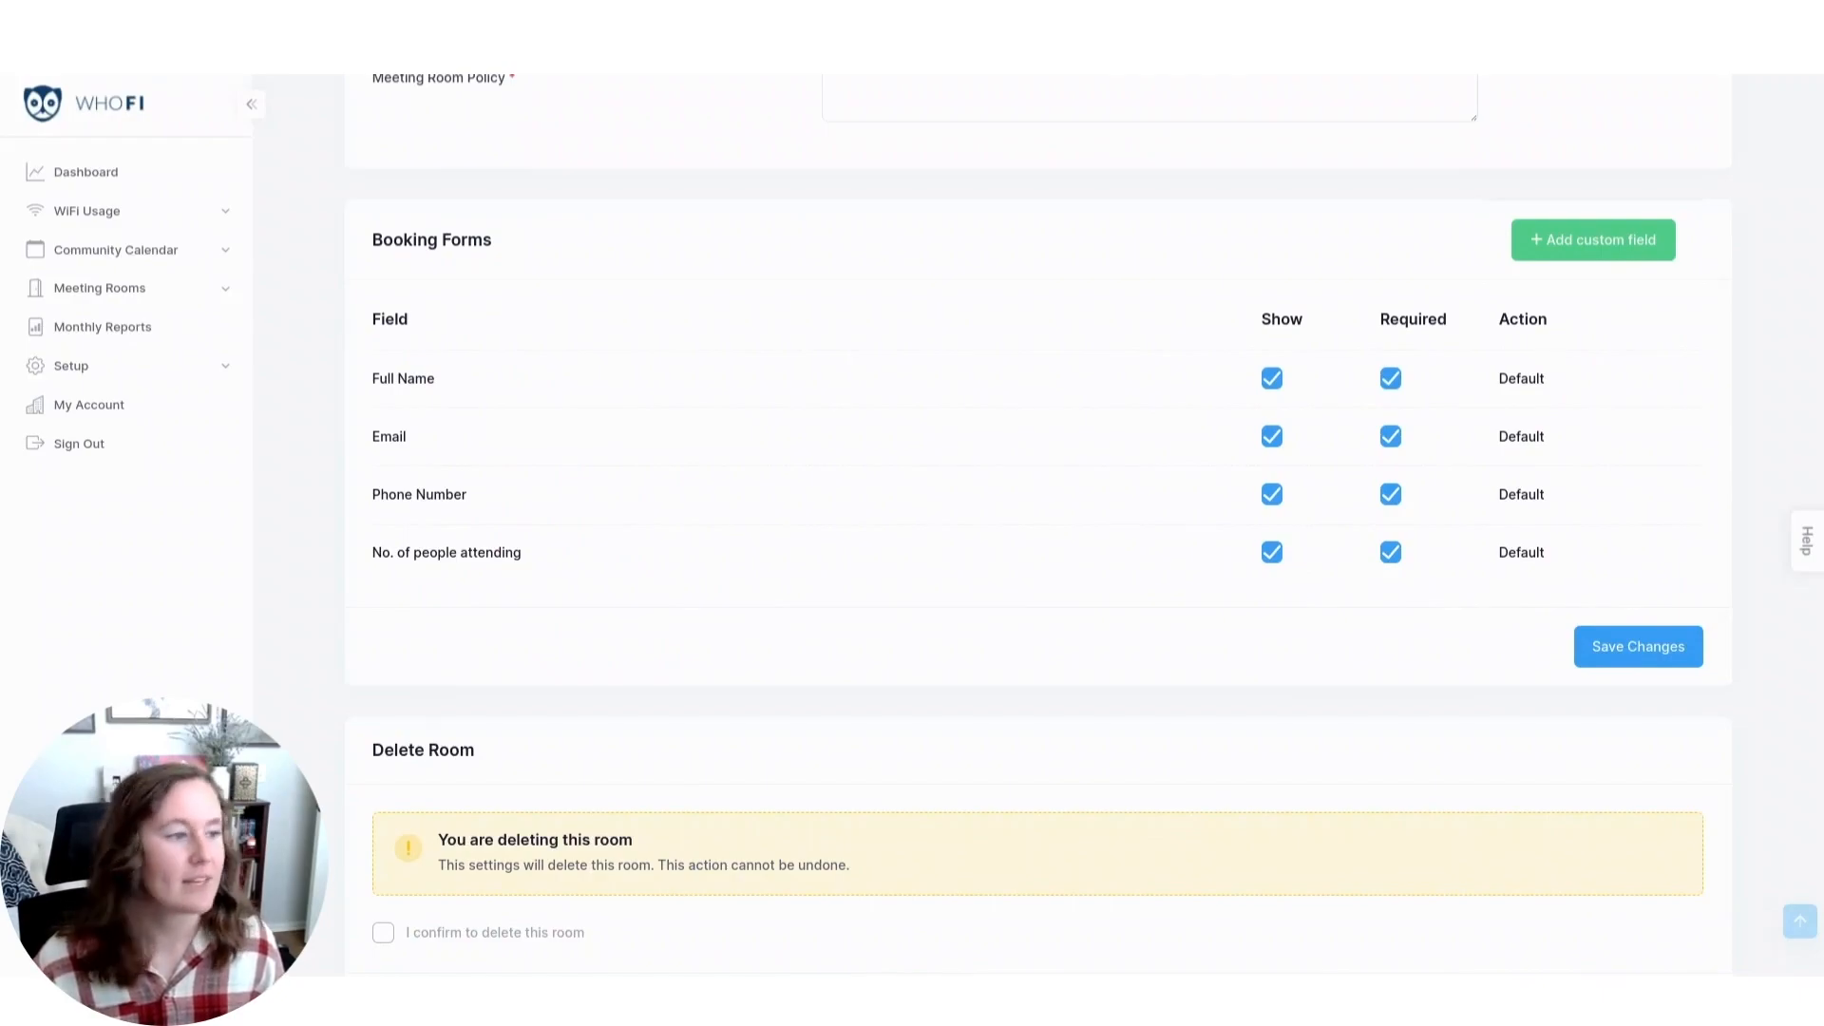
click(1271, 494)
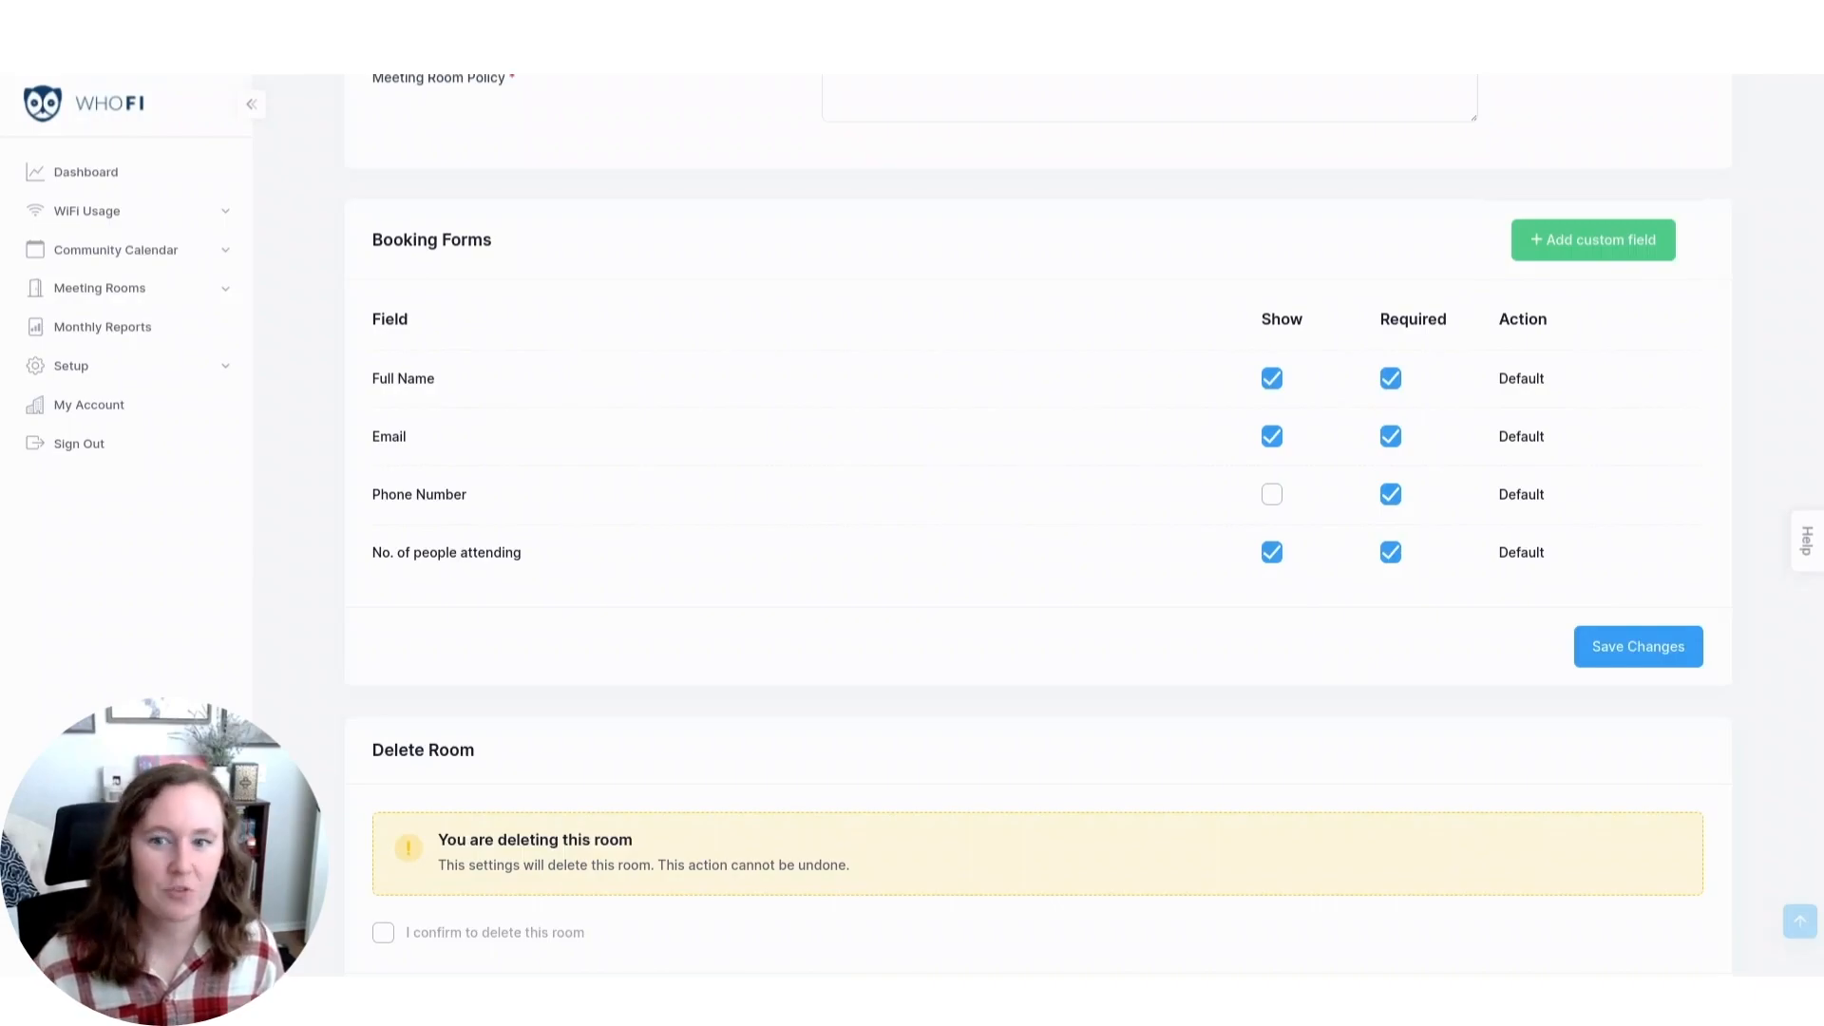
click(1674, 658)
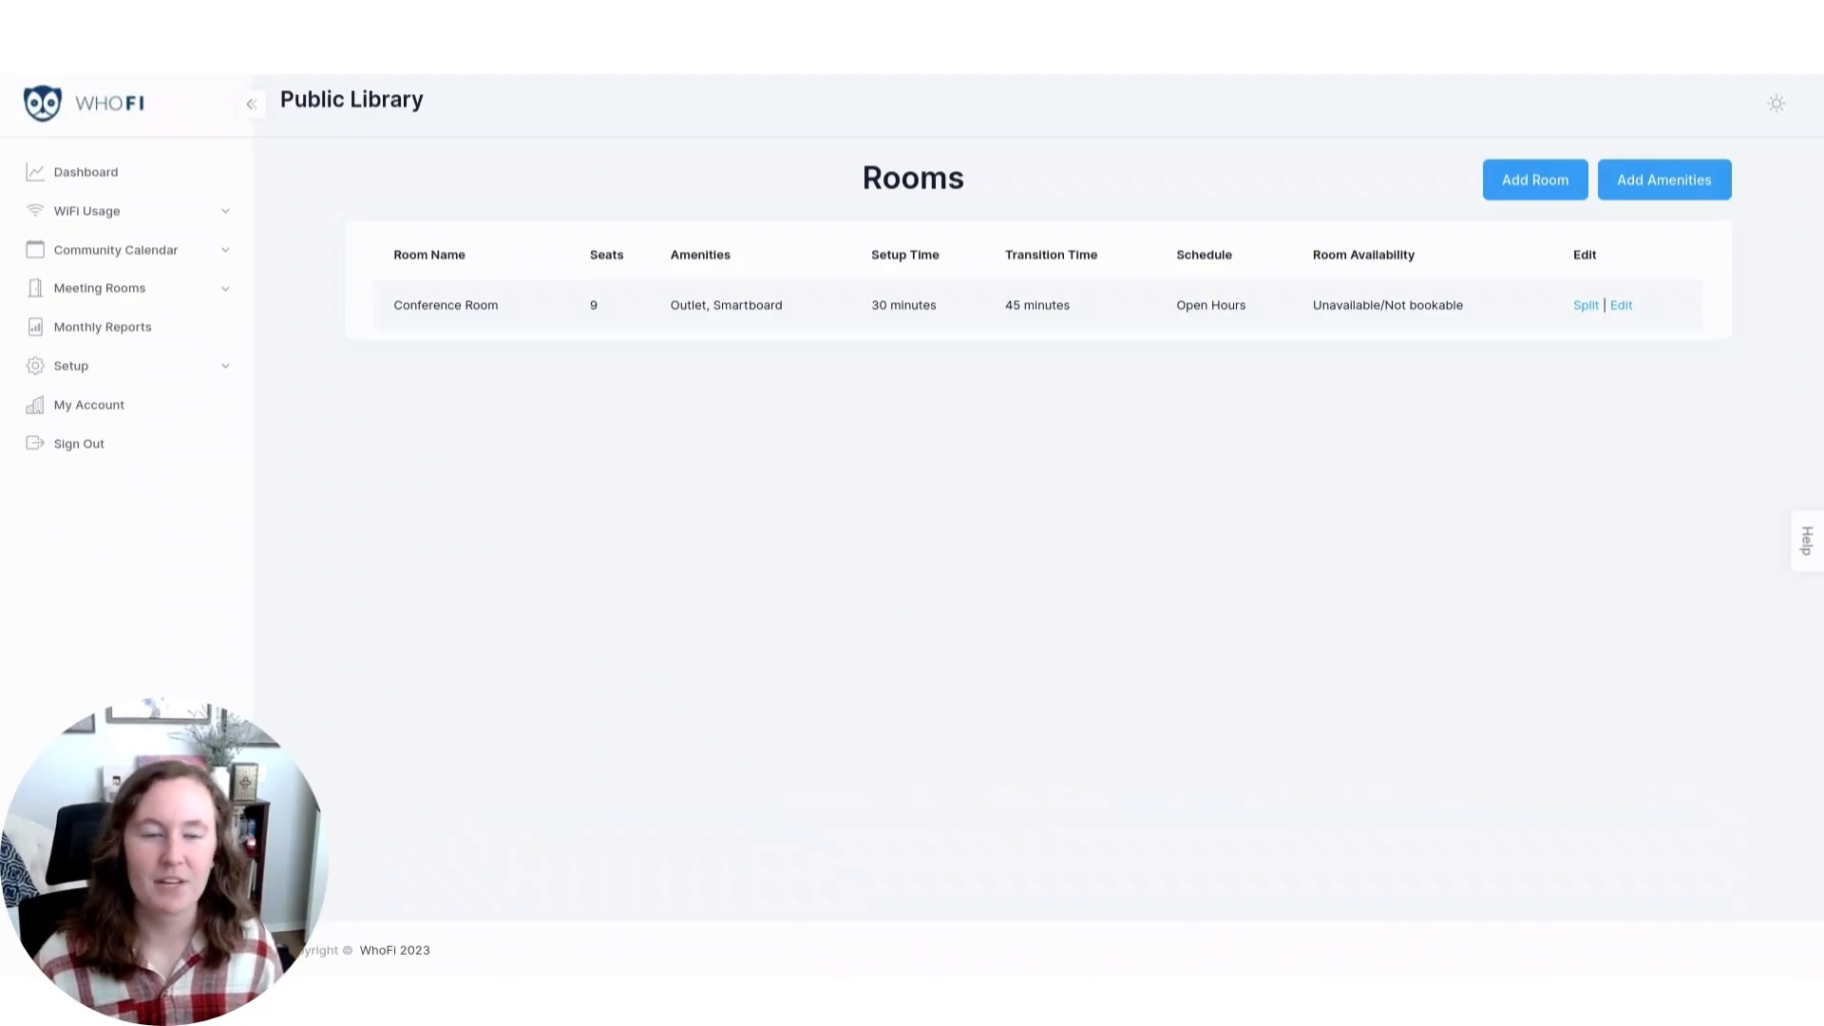
click(1535, 183)
click(1011, 789)
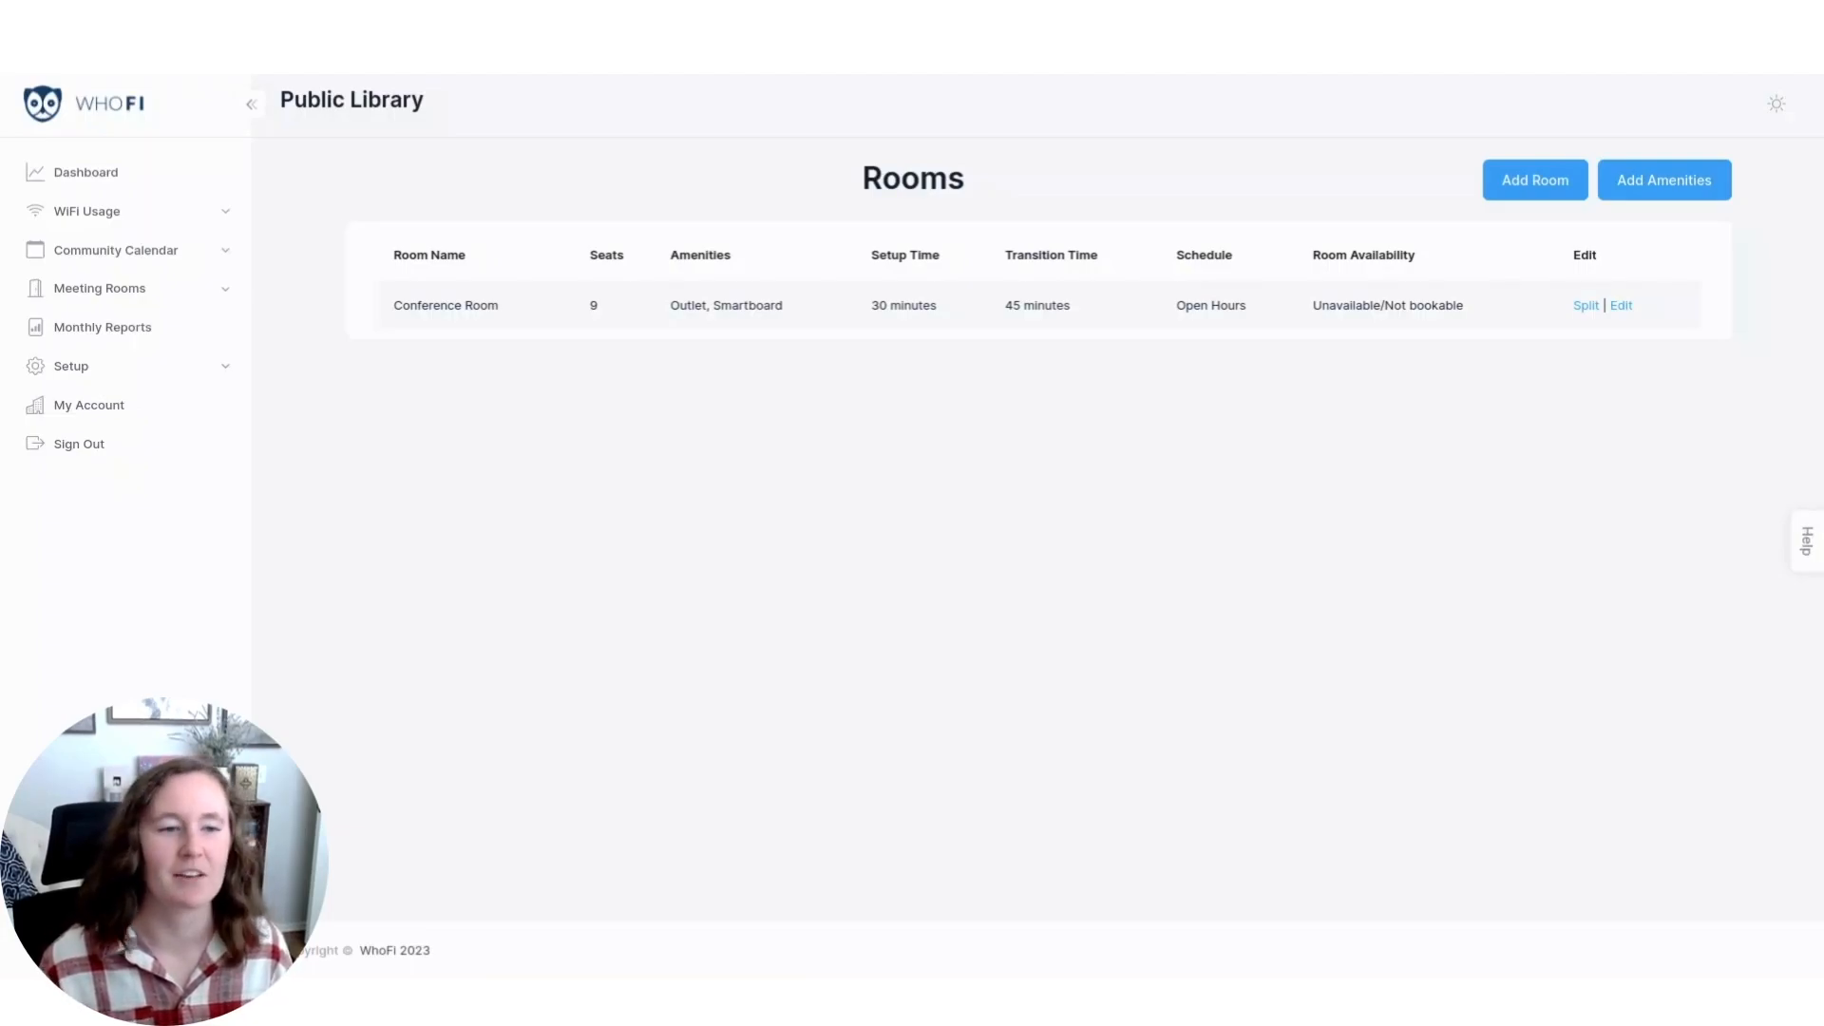
In the community calendar, assign the Conference Room to the September 15 Story Time event and check its room setup and transition time options.
click(176, 250)
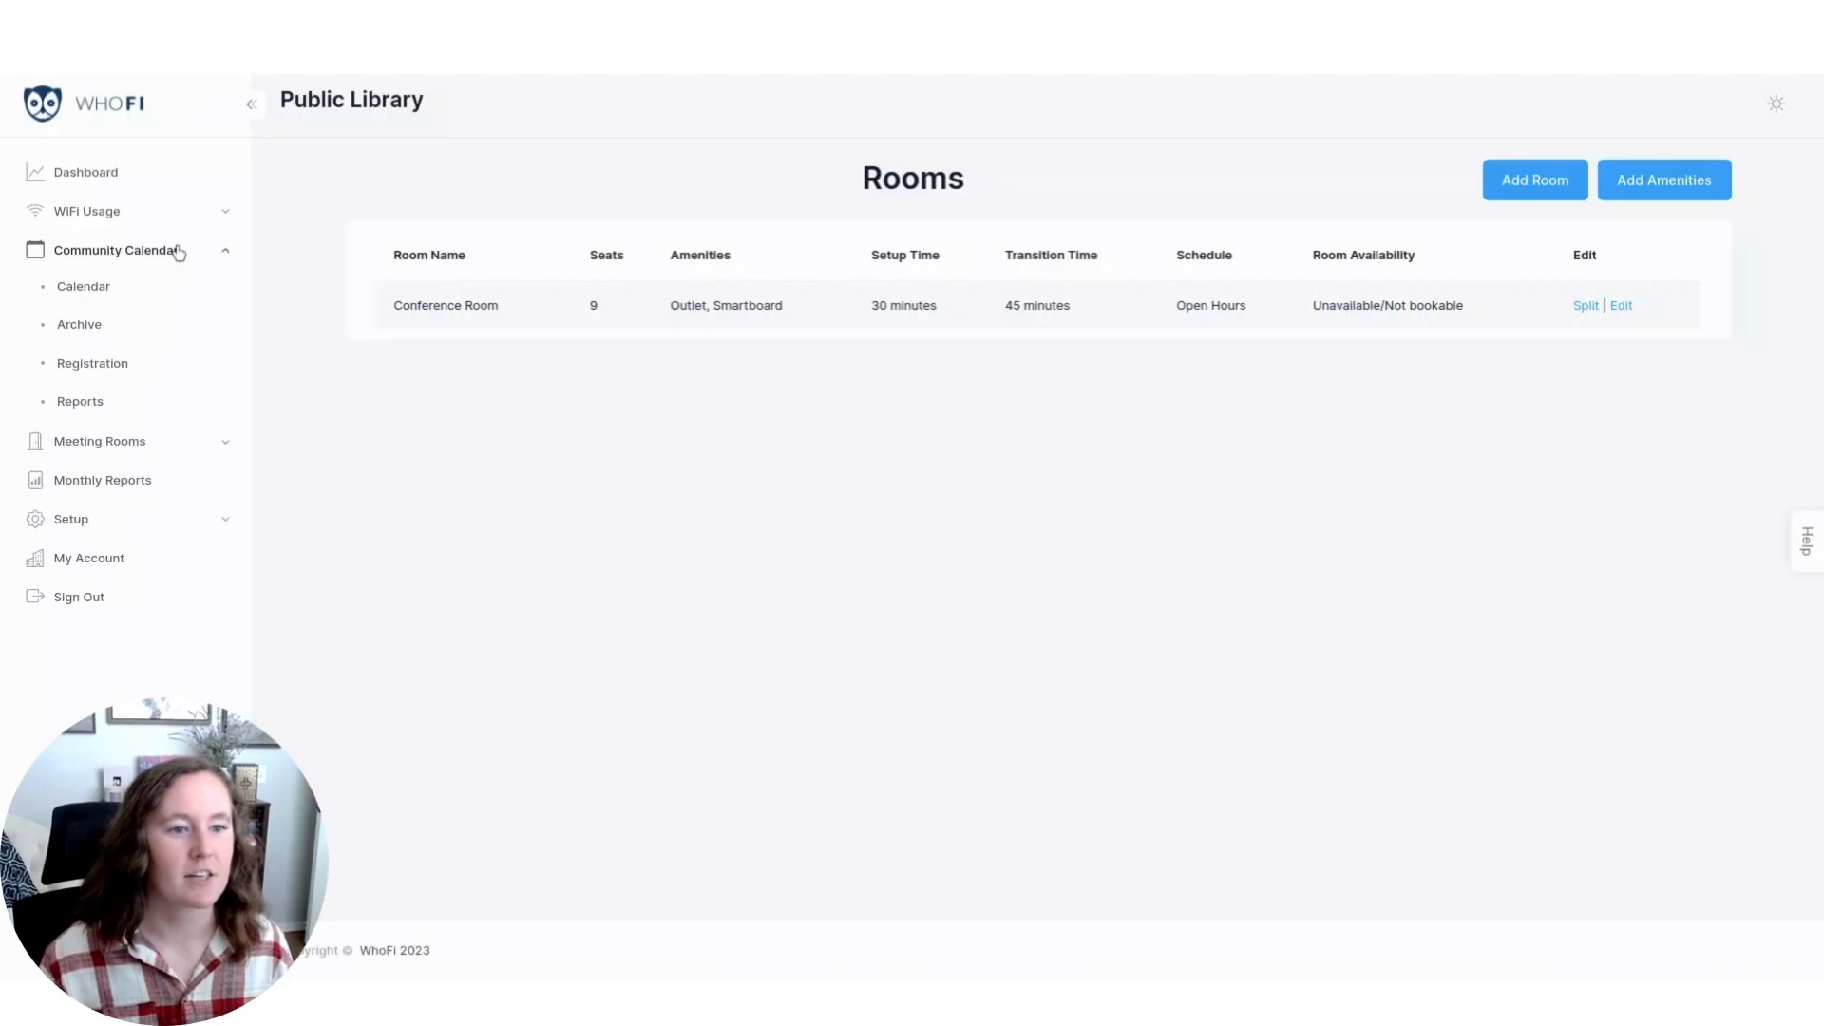
click(100, 288)
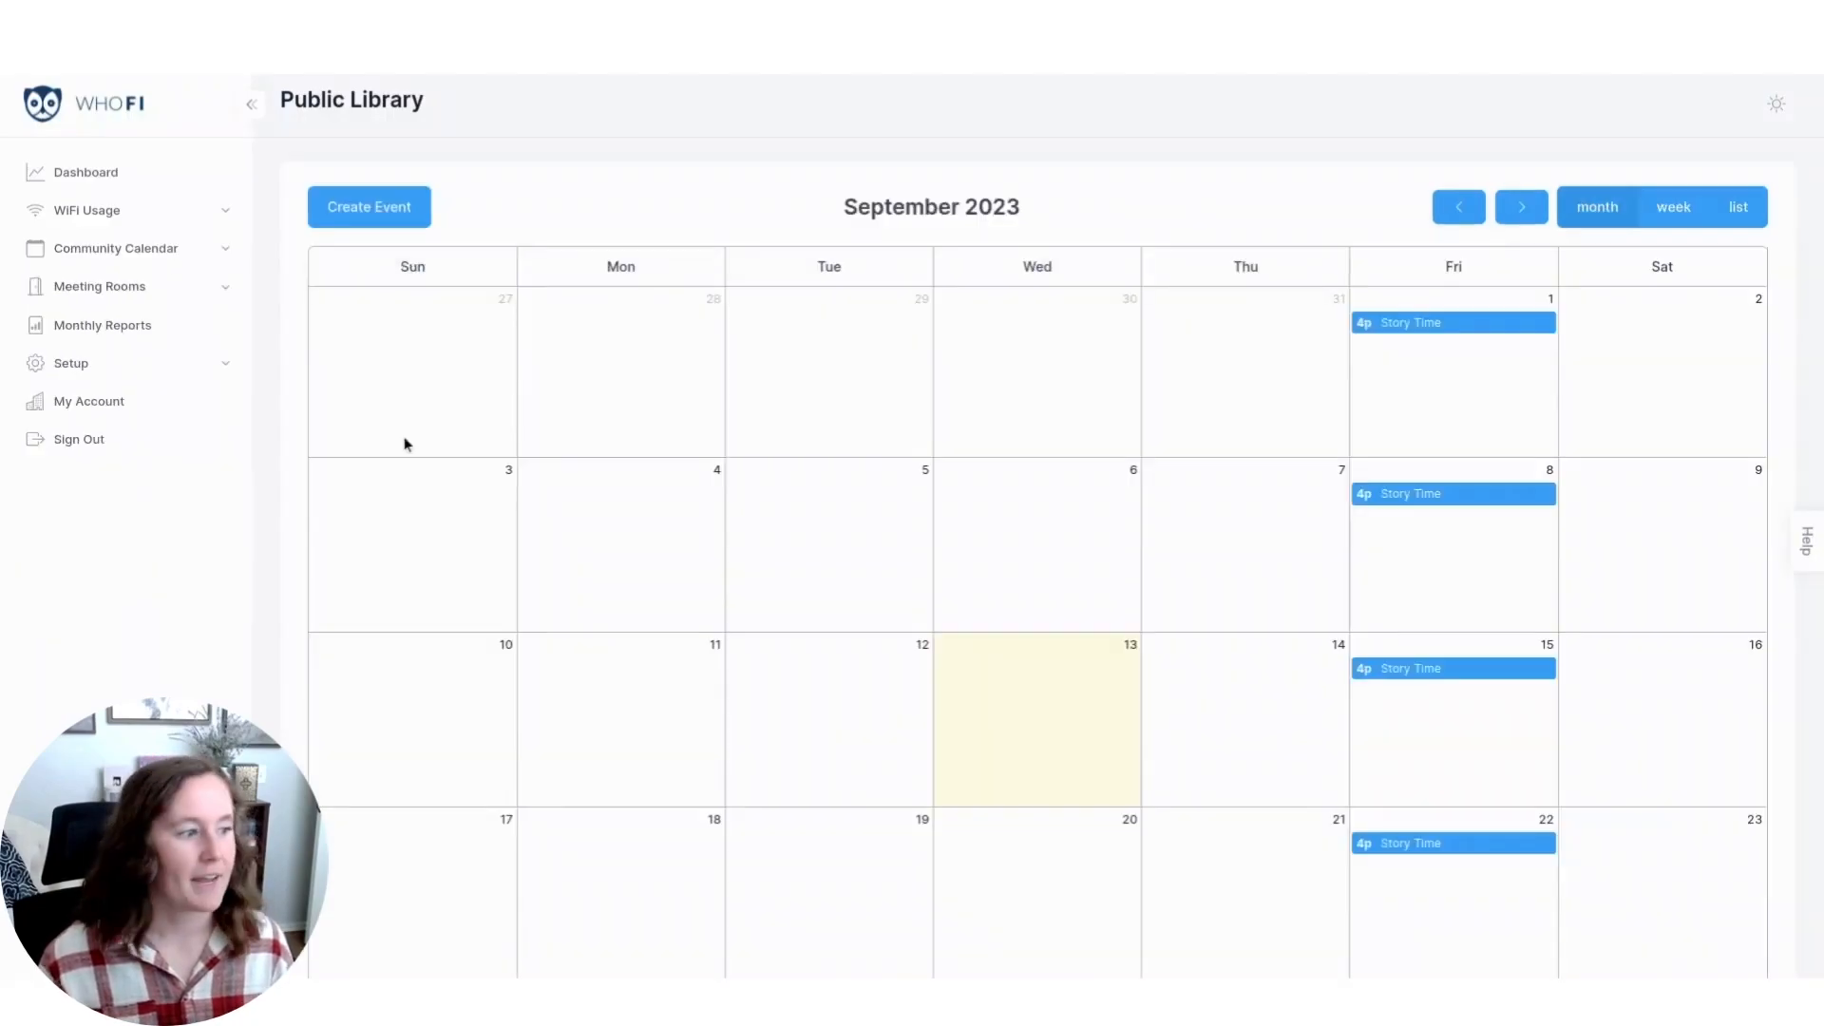
click(1468, 672)
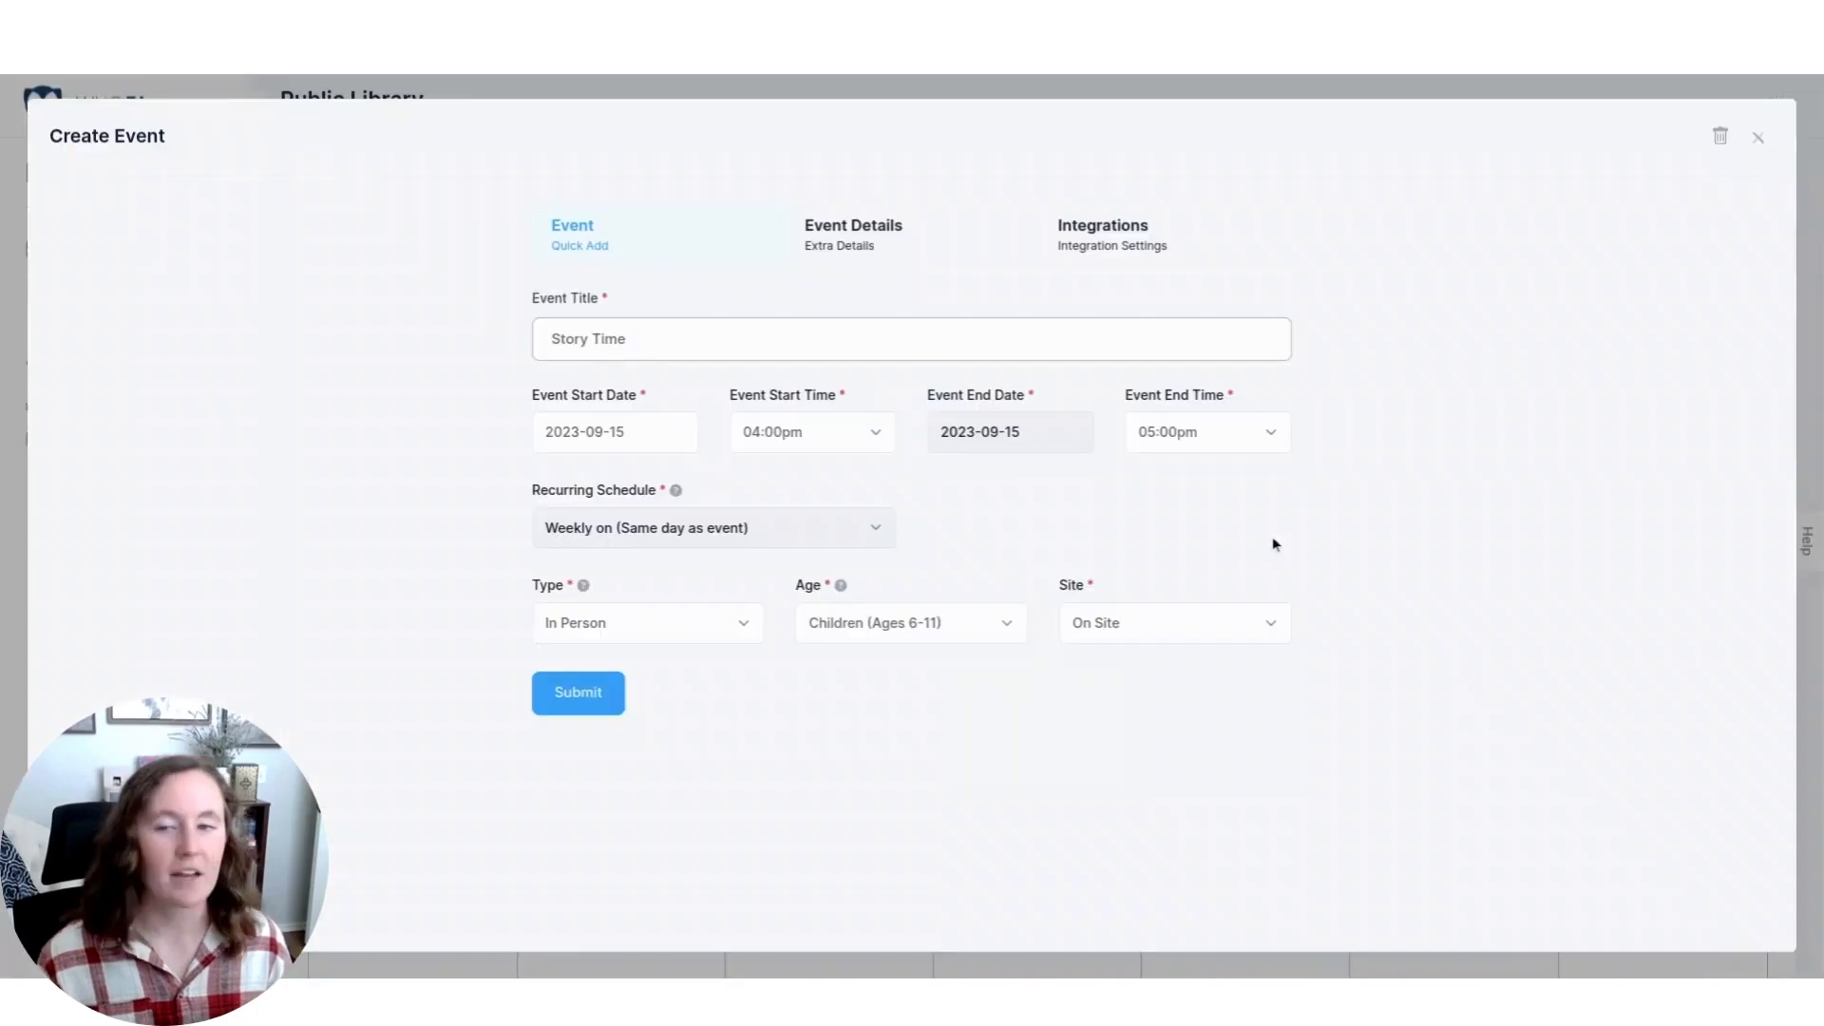
click(866, 248)
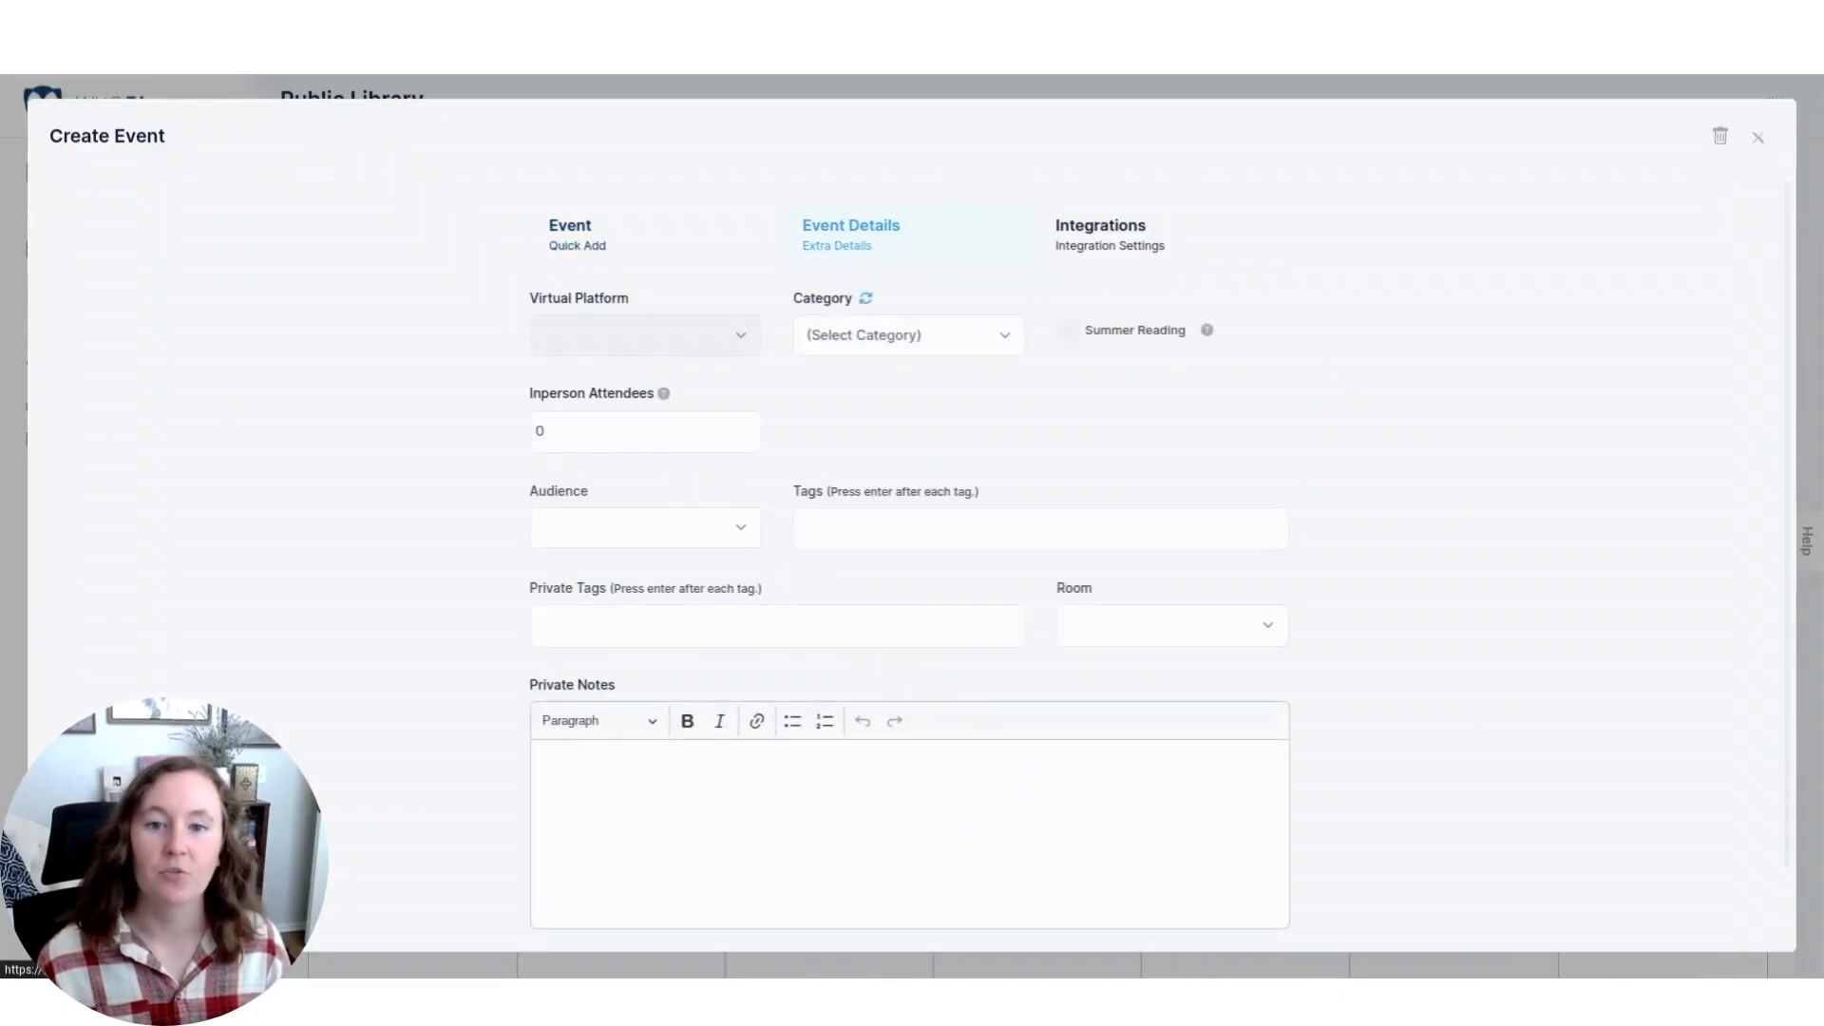
click(1225, 627)
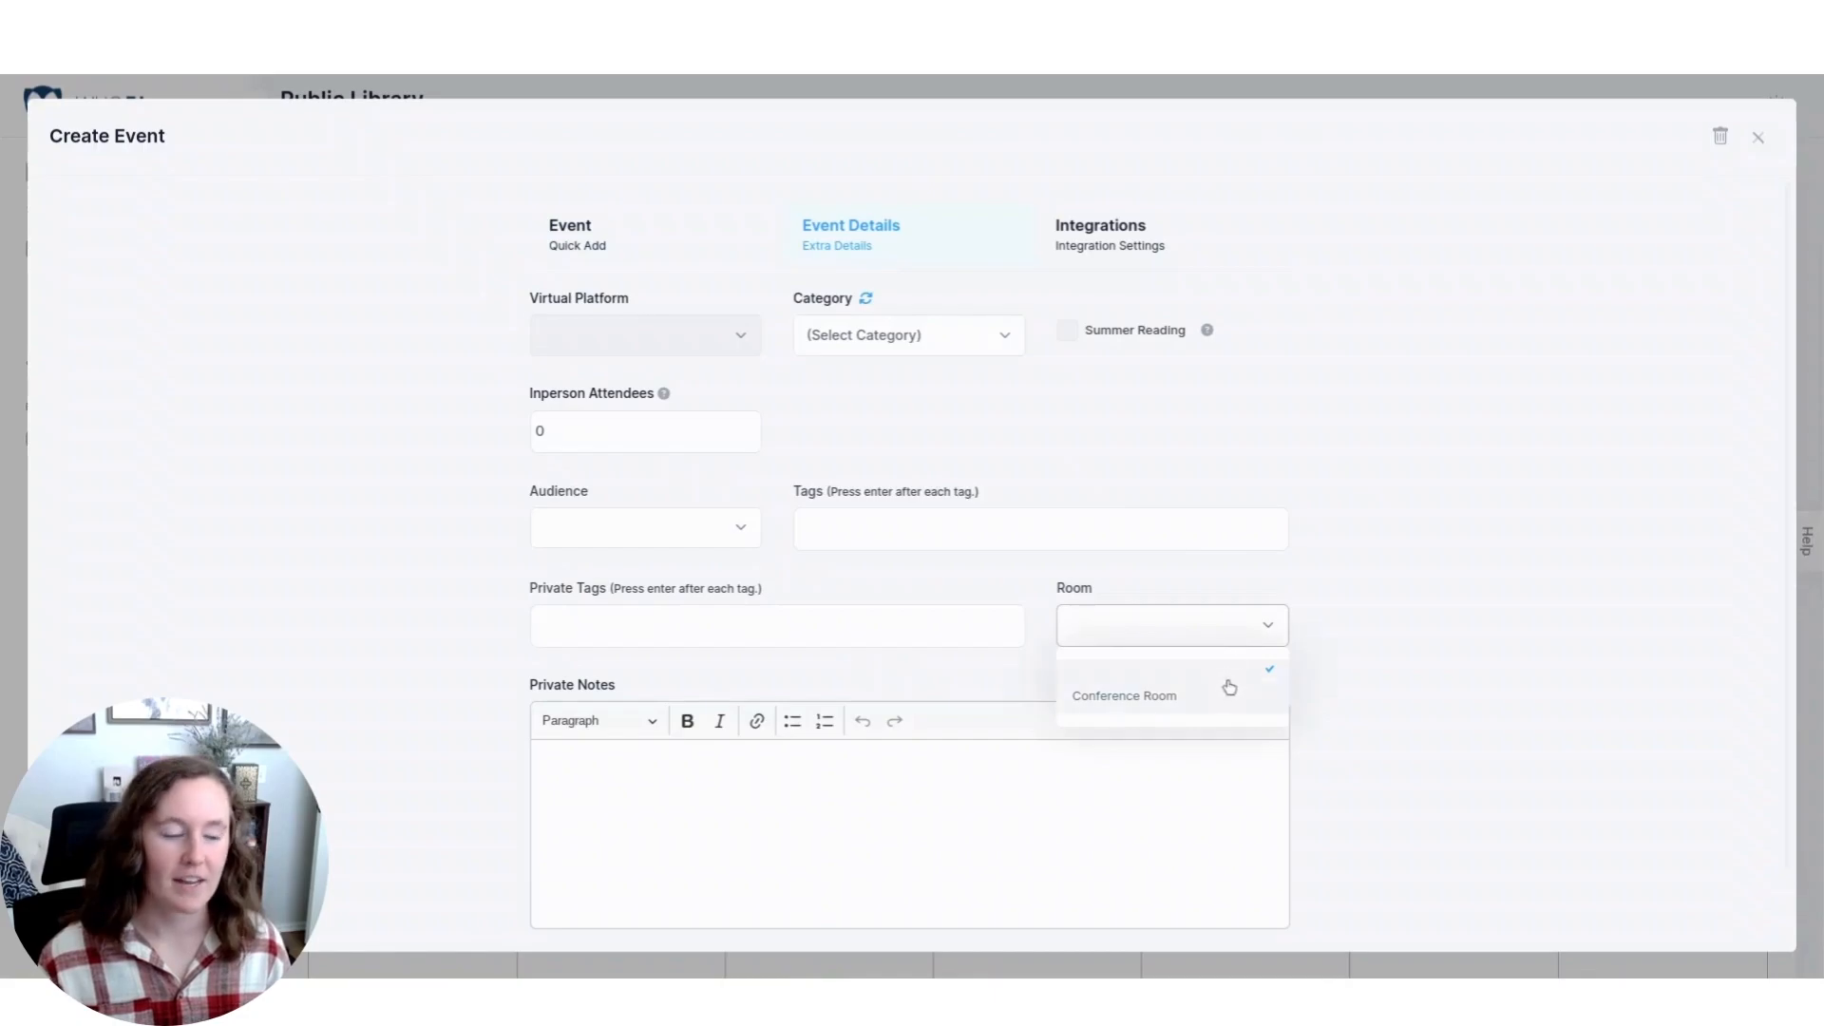
click(1225, 699)
click(711, 718)
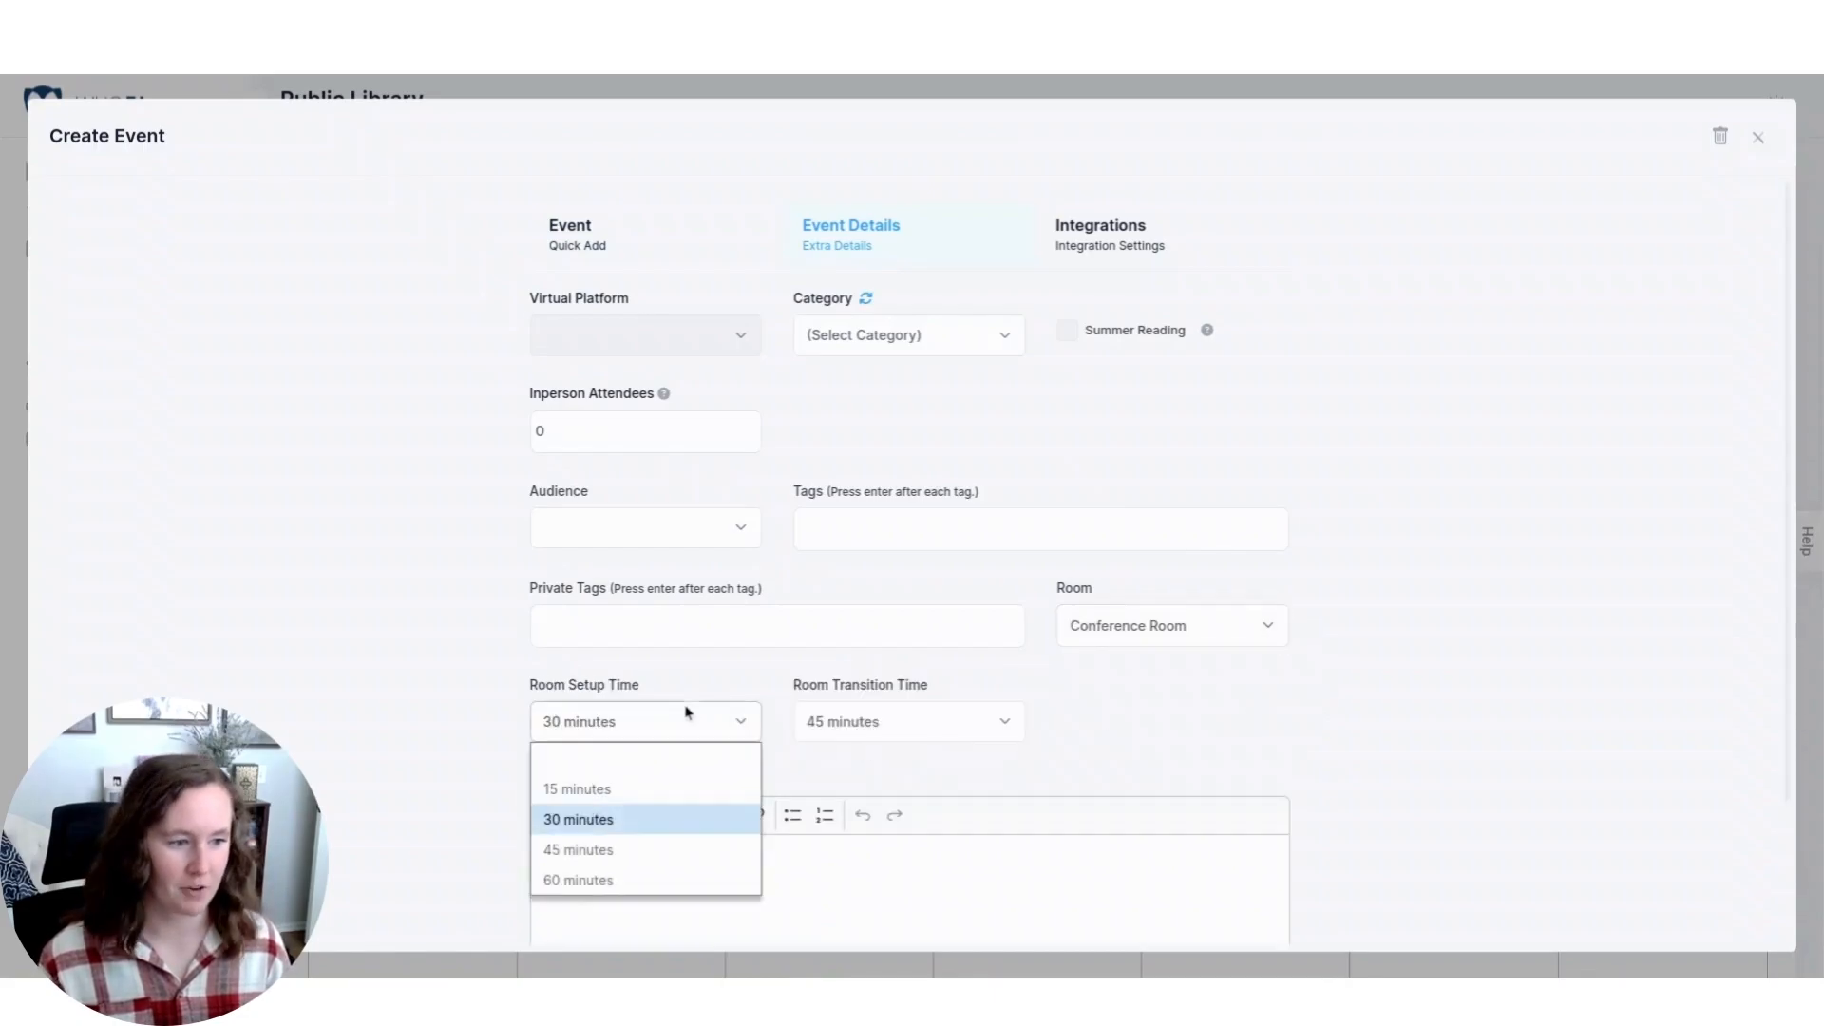
click(956, 732)
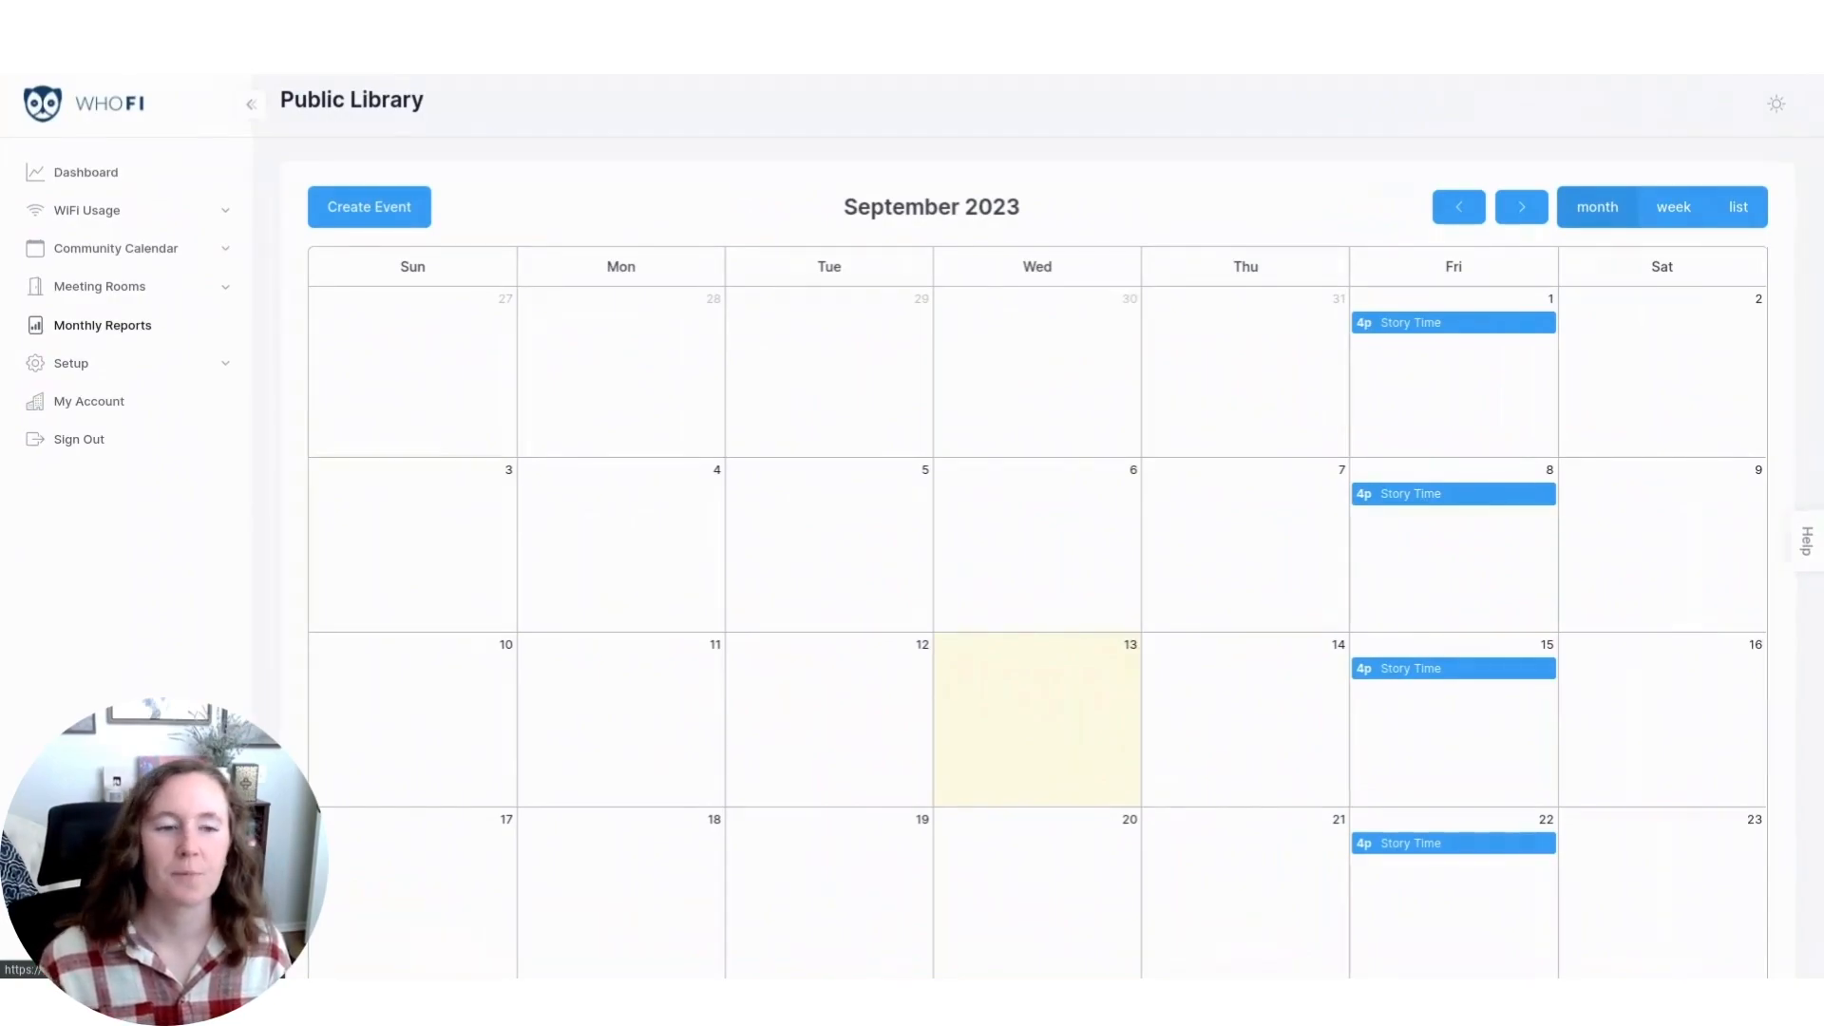
Open the meeting room bookings for September 15, 2023 and view the status filter options.
click(179, 288)
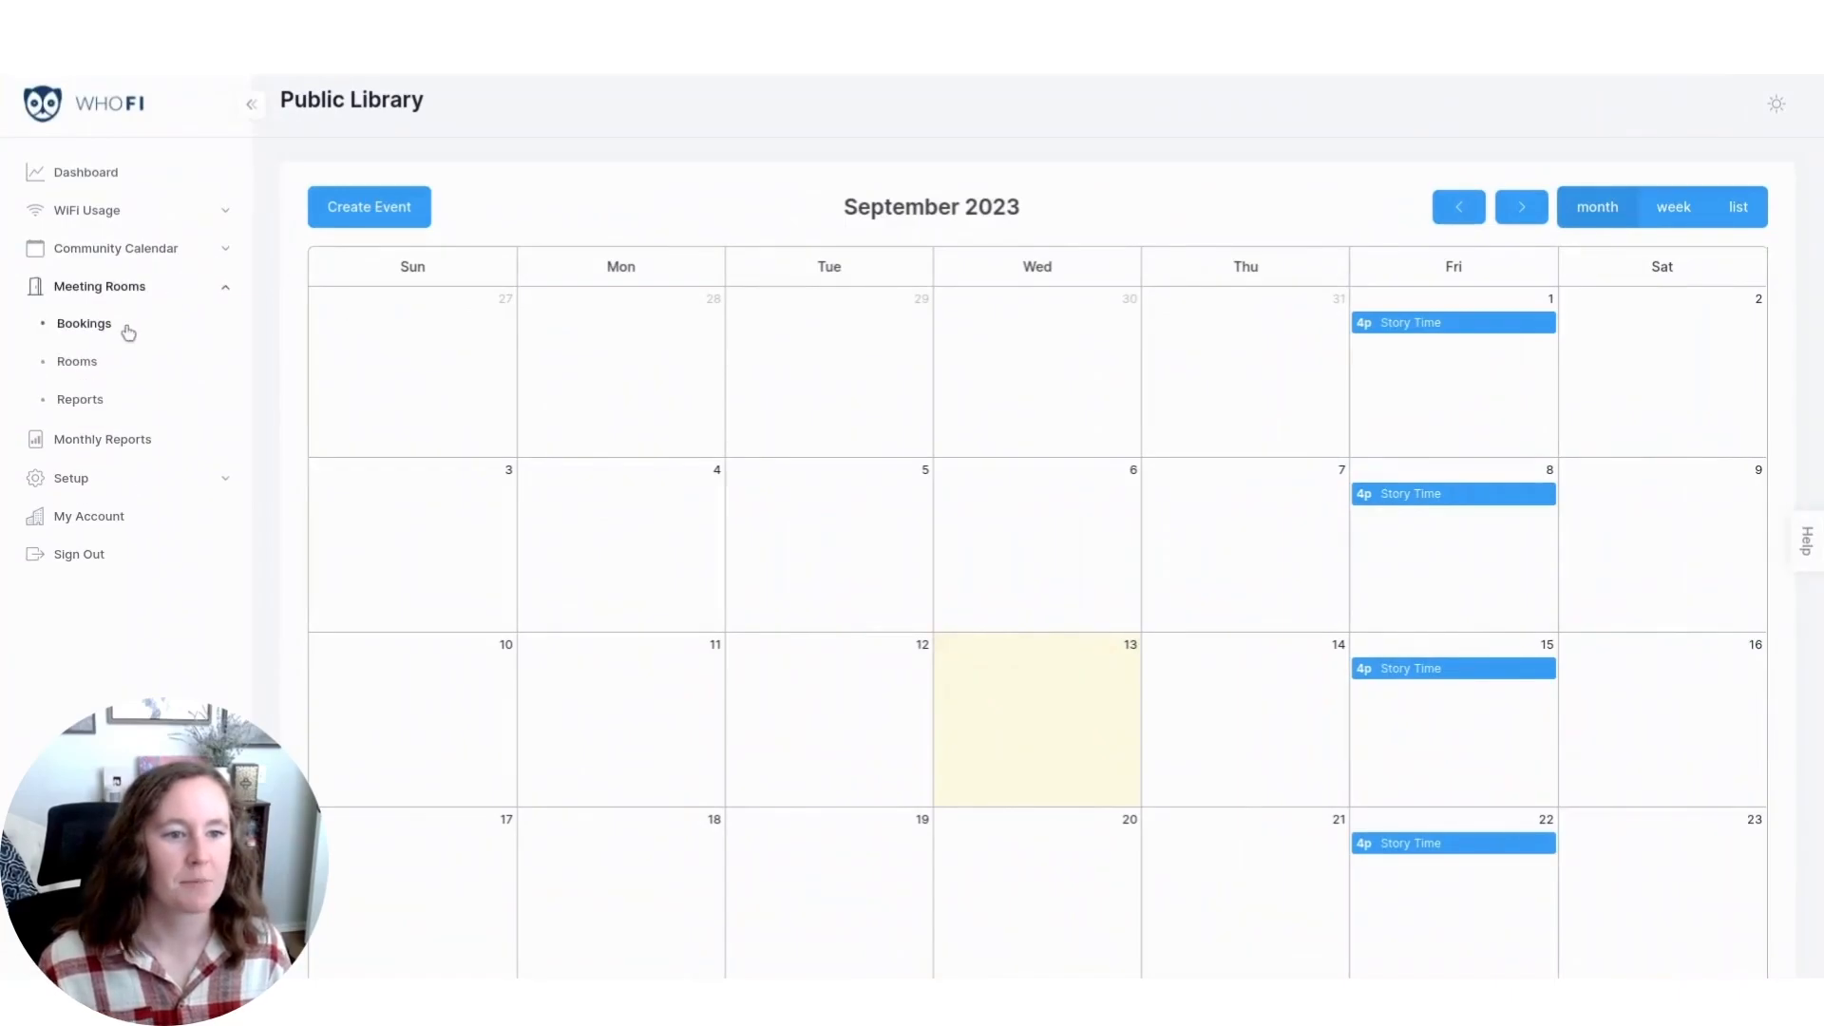
click(85, 323)
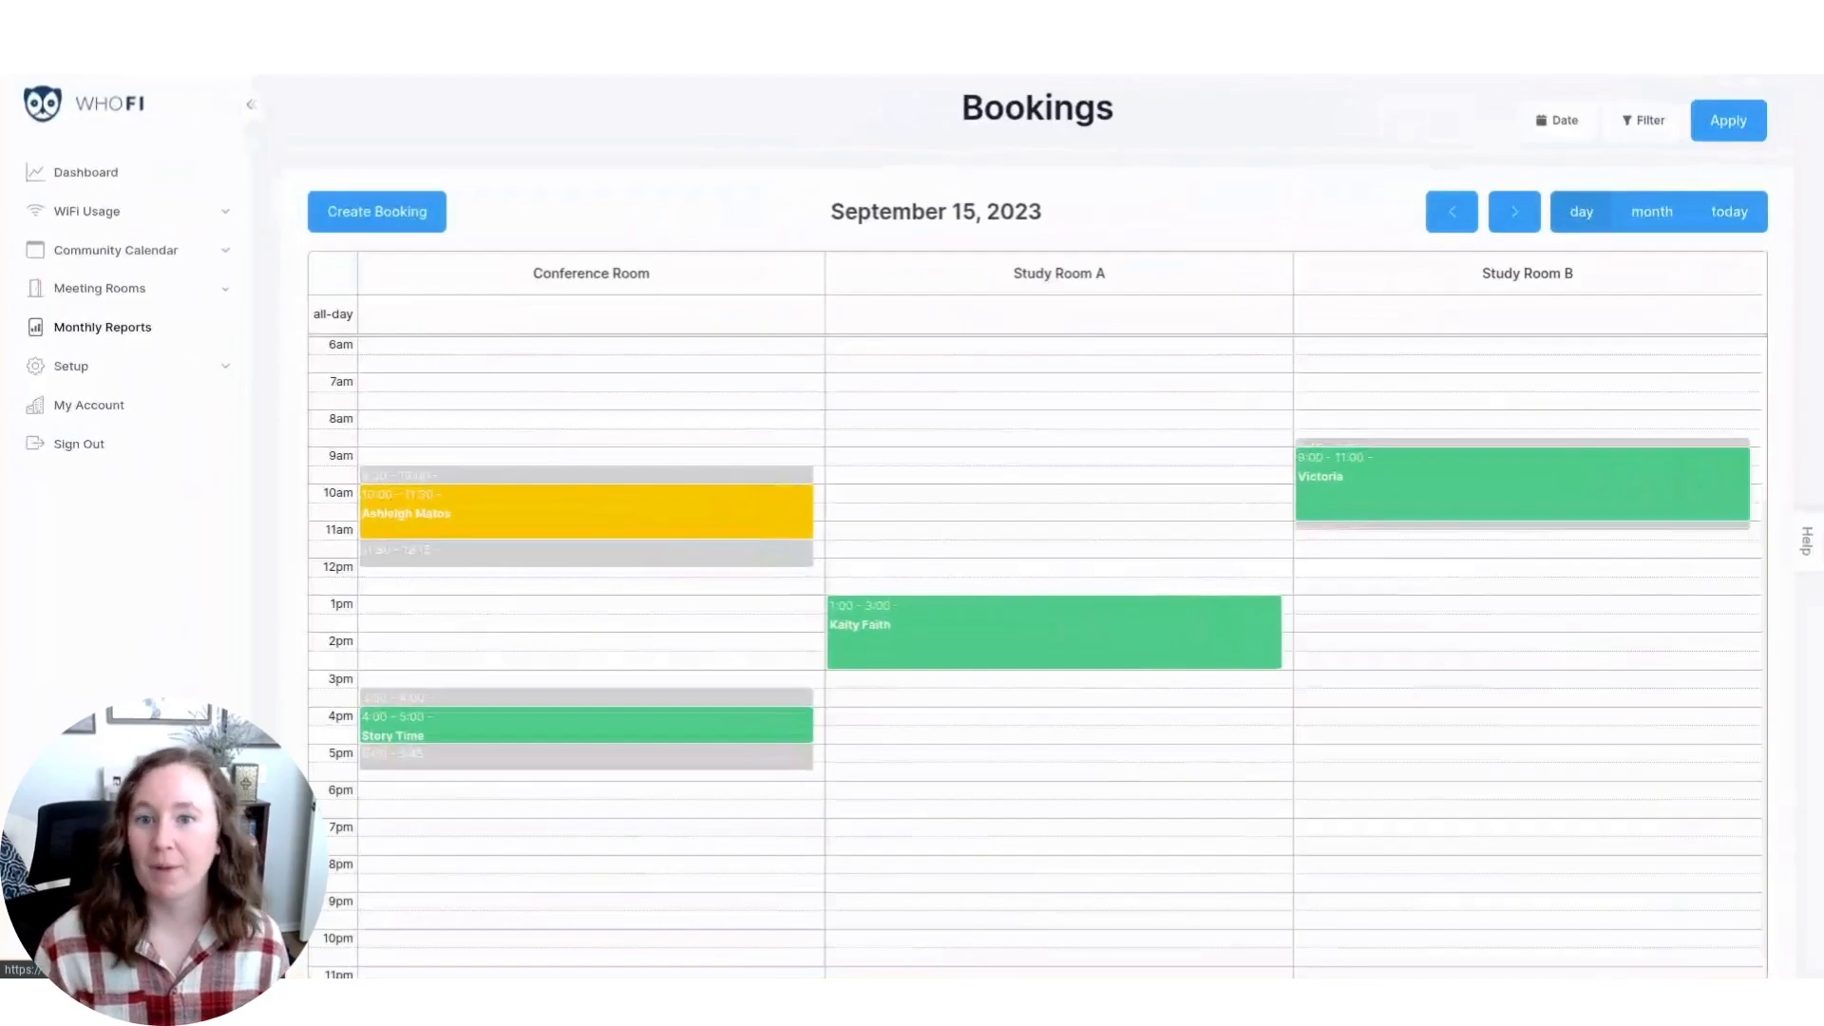
click(1634, 118)
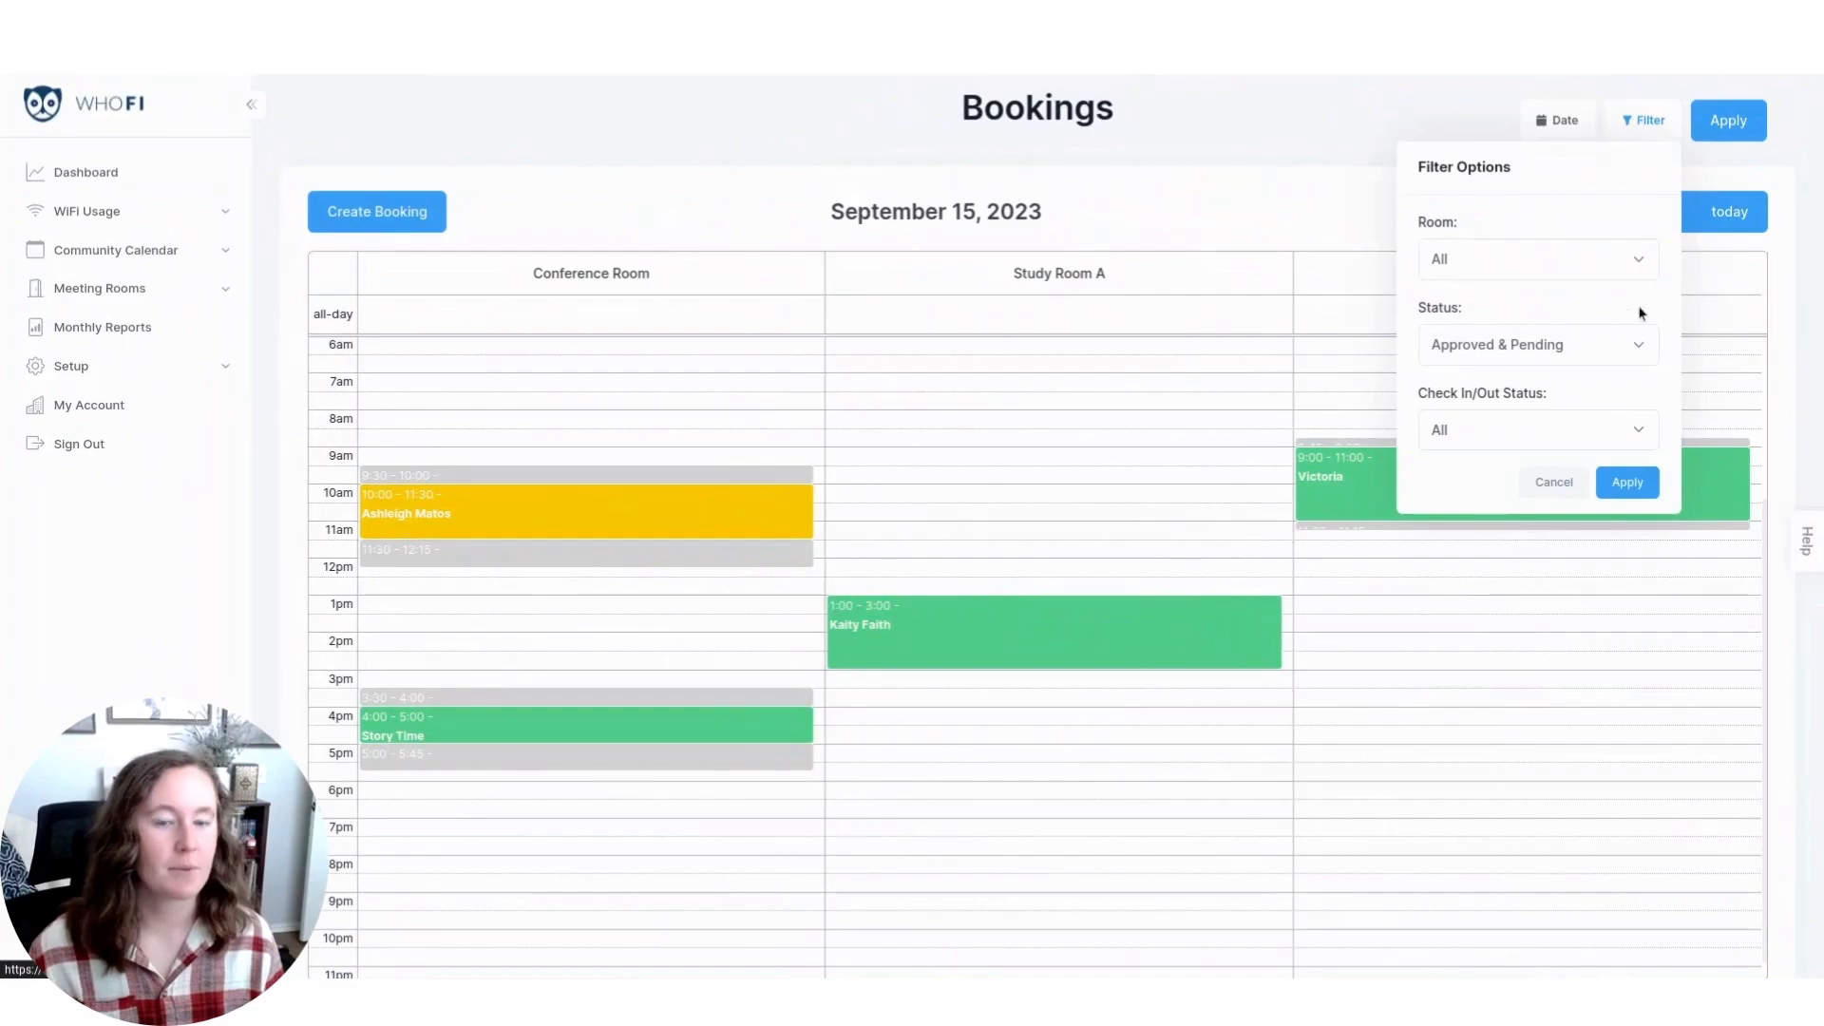
click(1597, 353)
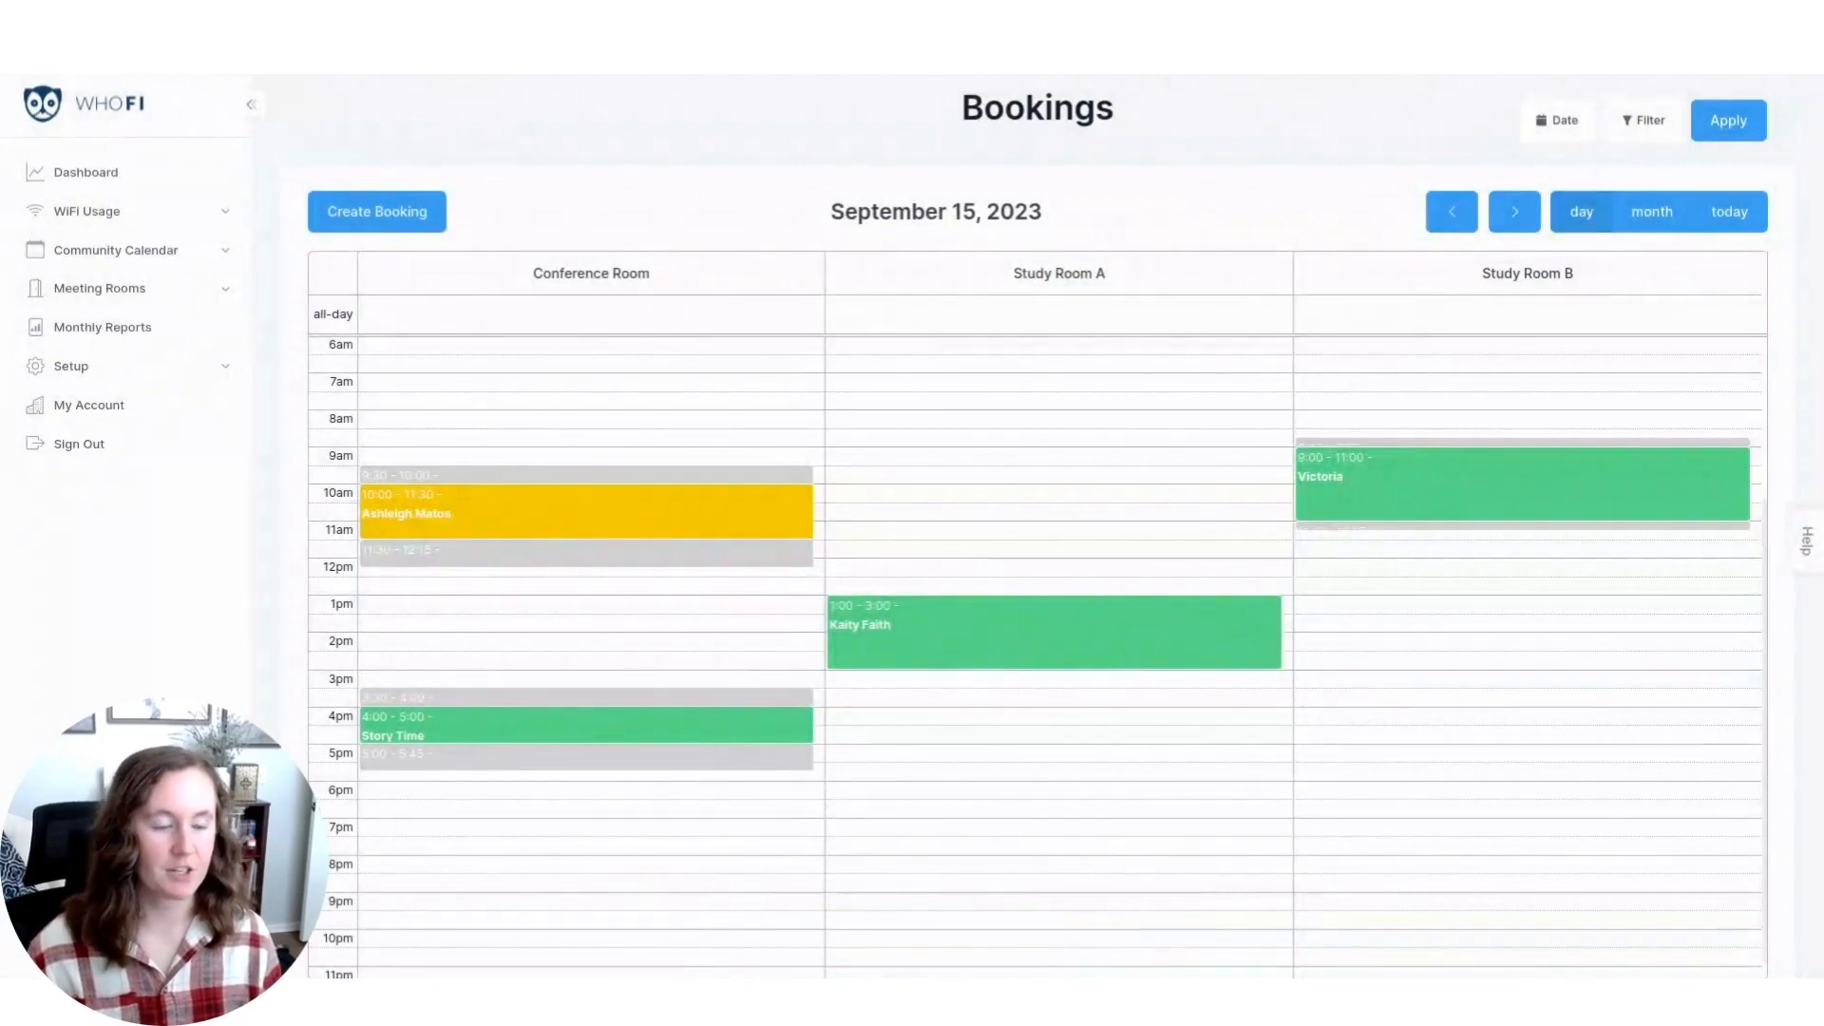
Set the status of the pending 10:00am Conference Room booking on September 15 to Approved and save it.
click(626, 516)
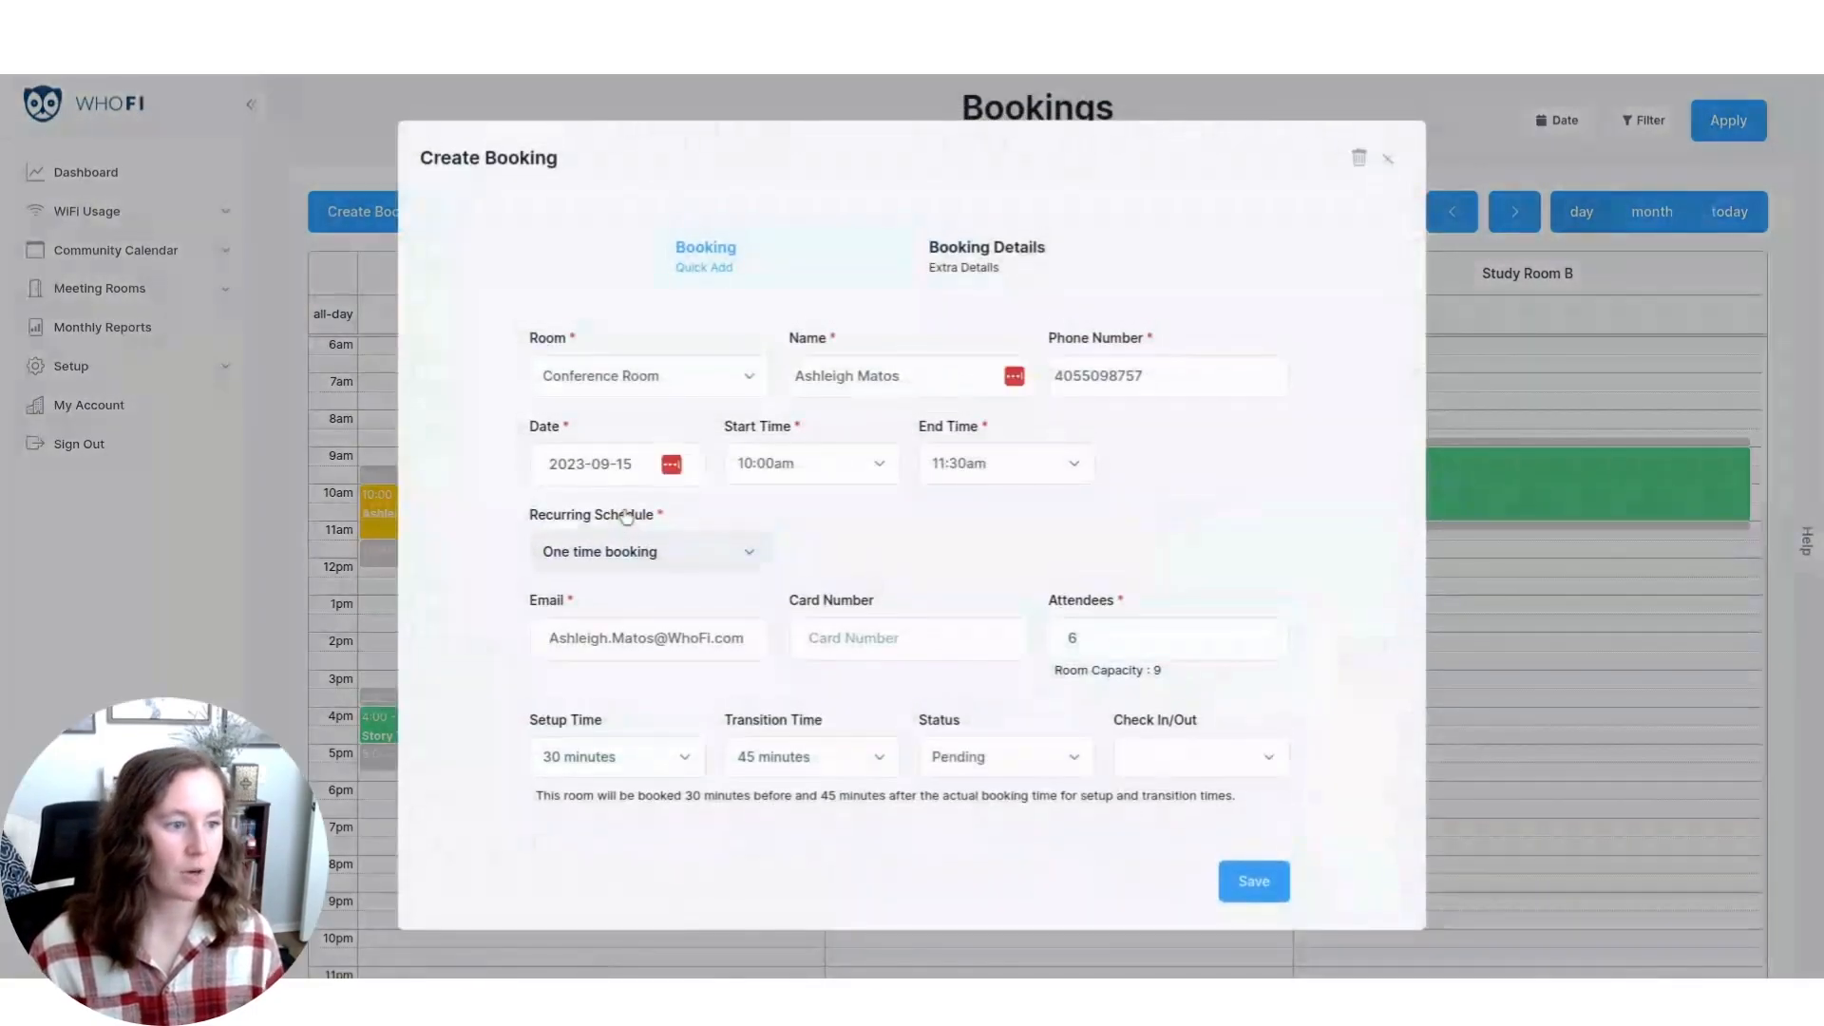
click(1032, 765)
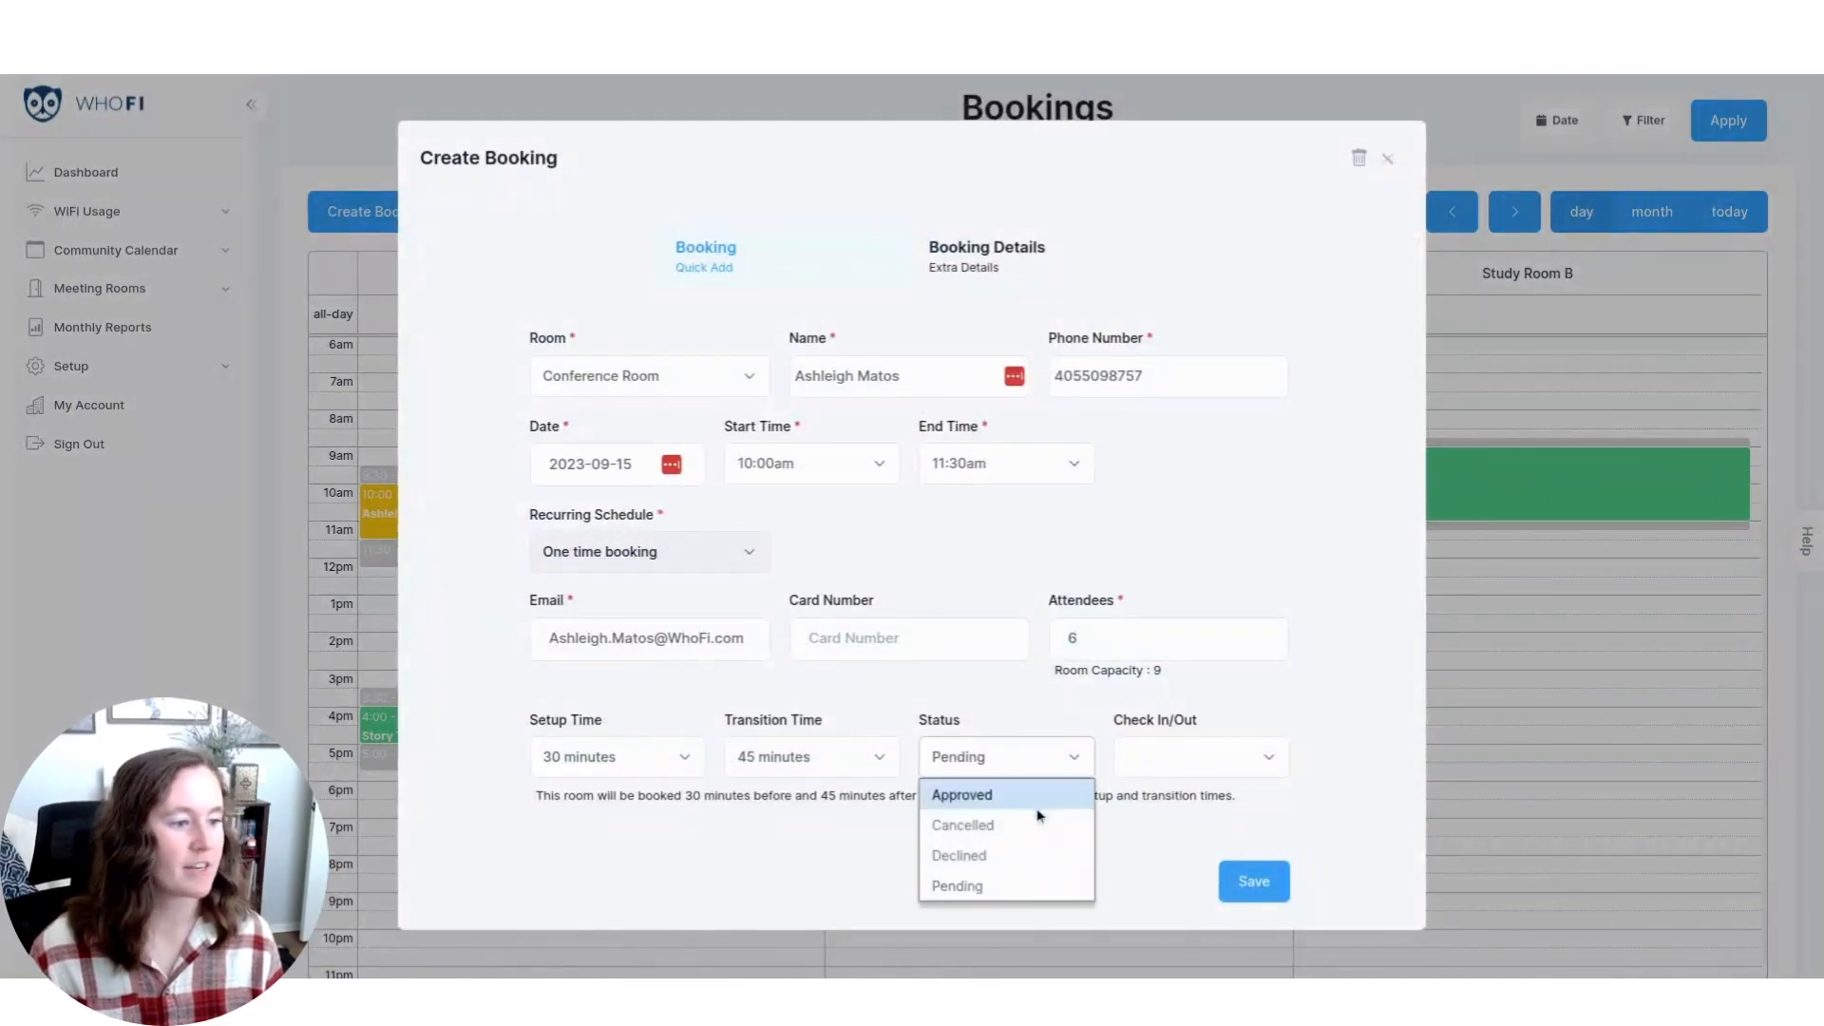
click(1039, 797)
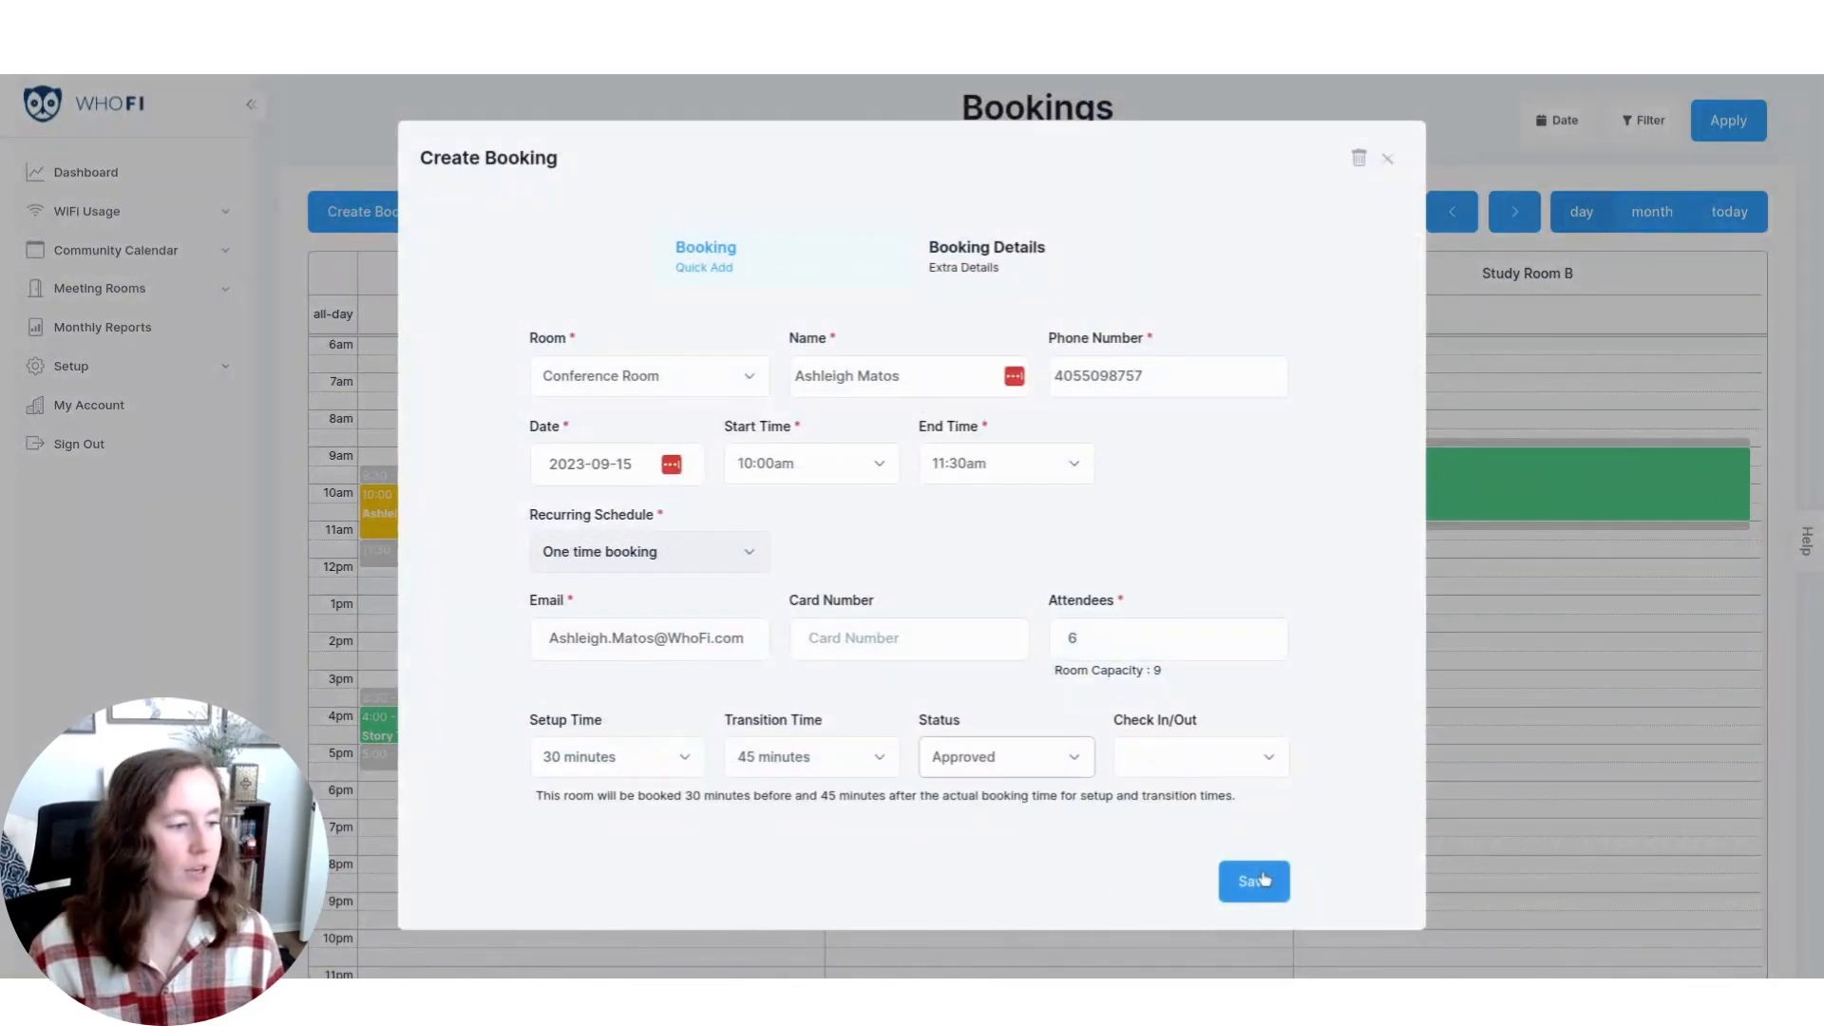
click(1255, 880)
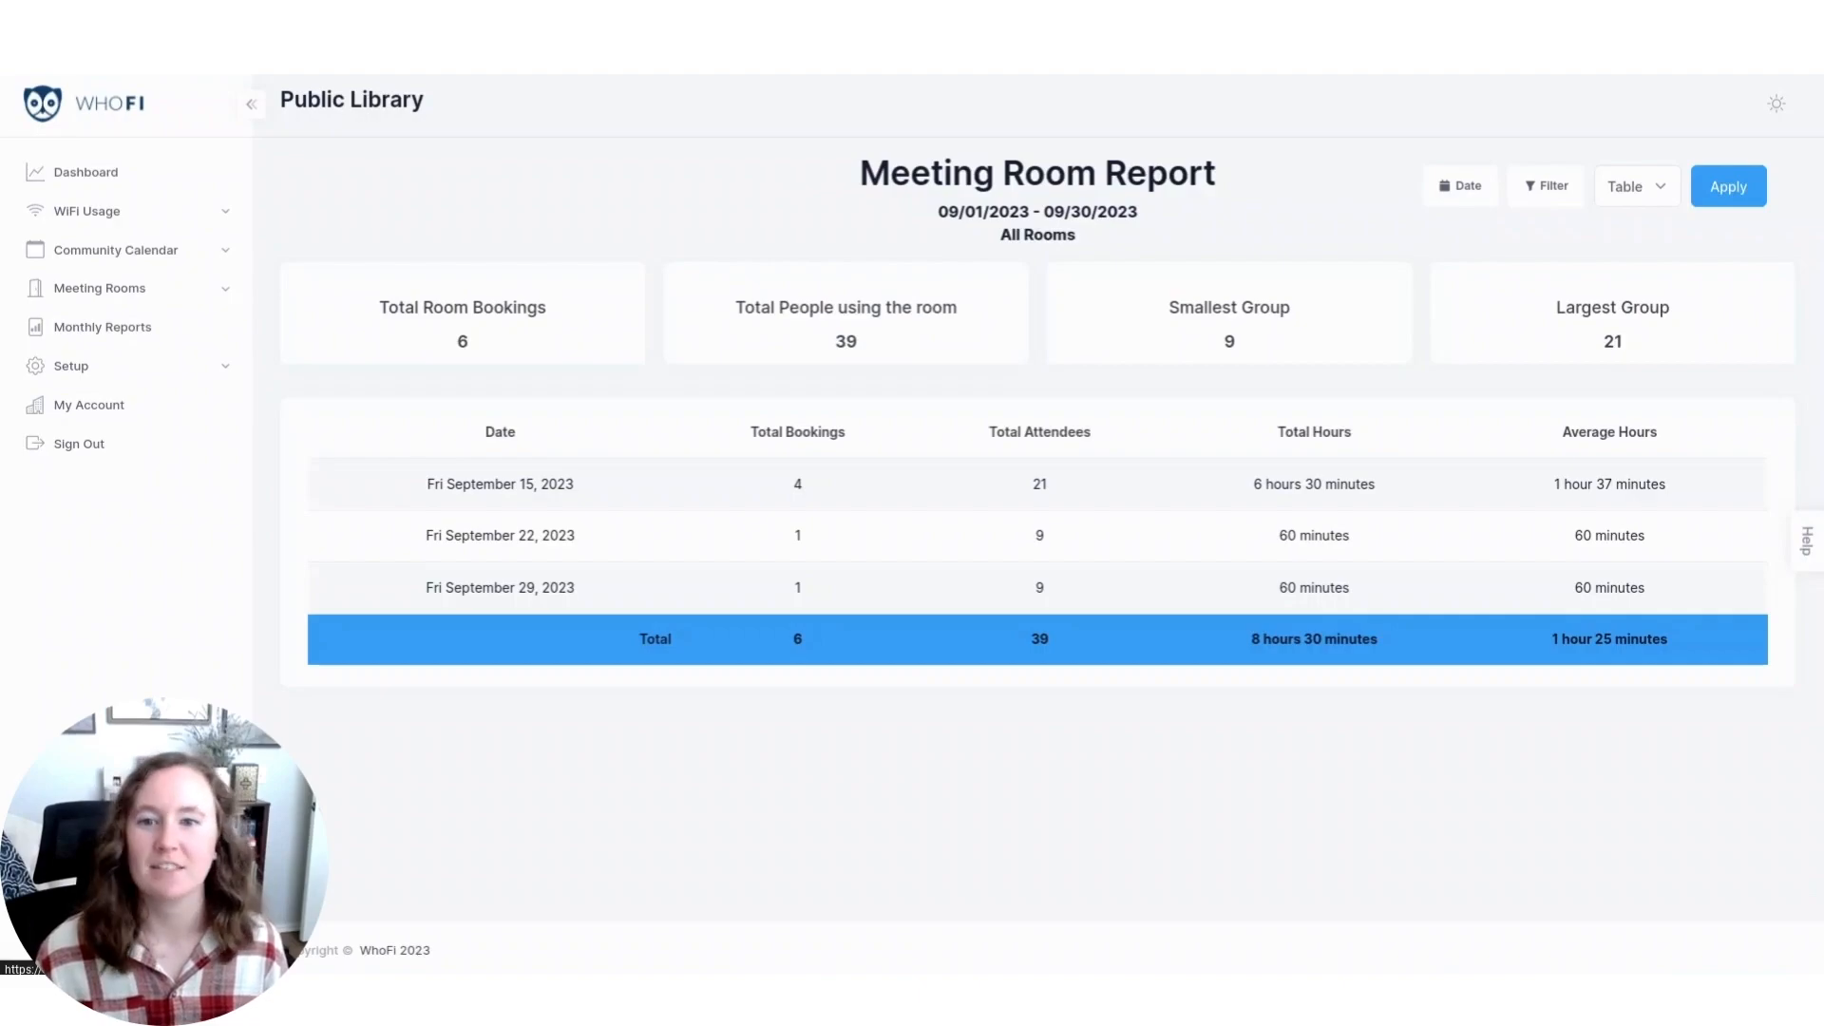
Examine the date range and room scope of the meeting room report, and view its room filter options.
drag(935, 211, 1201, 215)
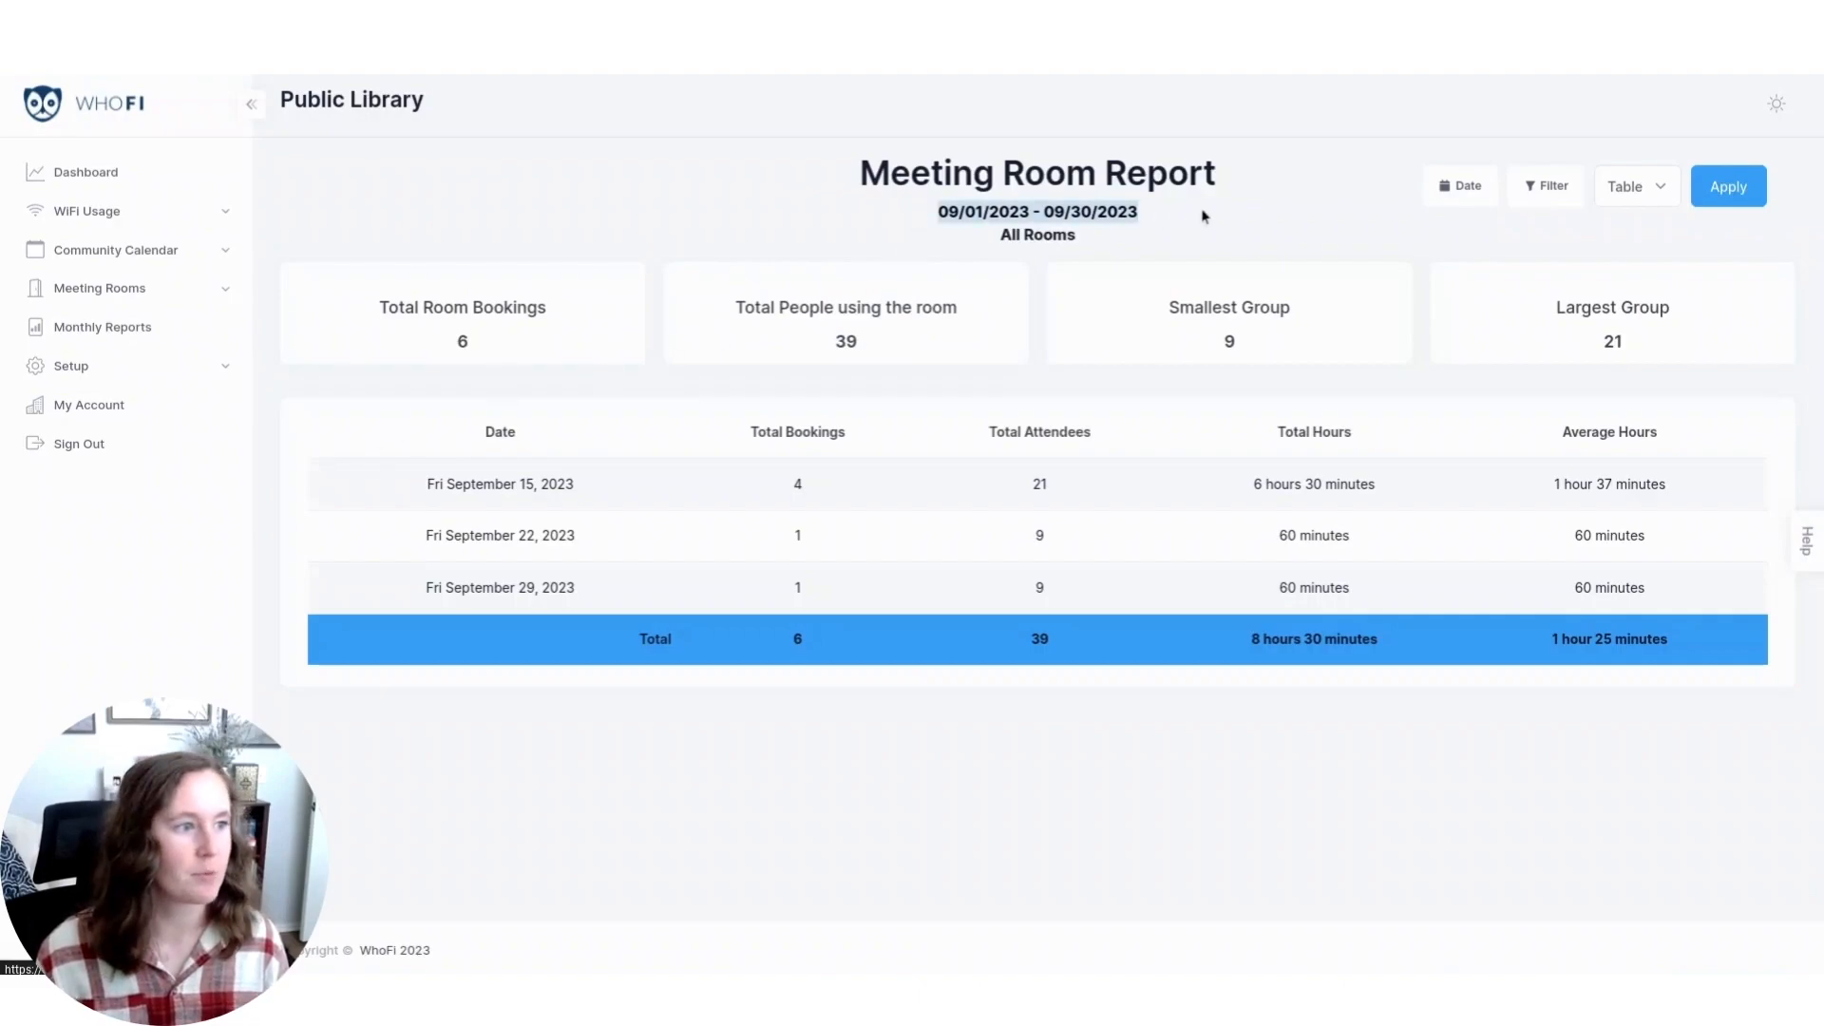
click(1191, 214)
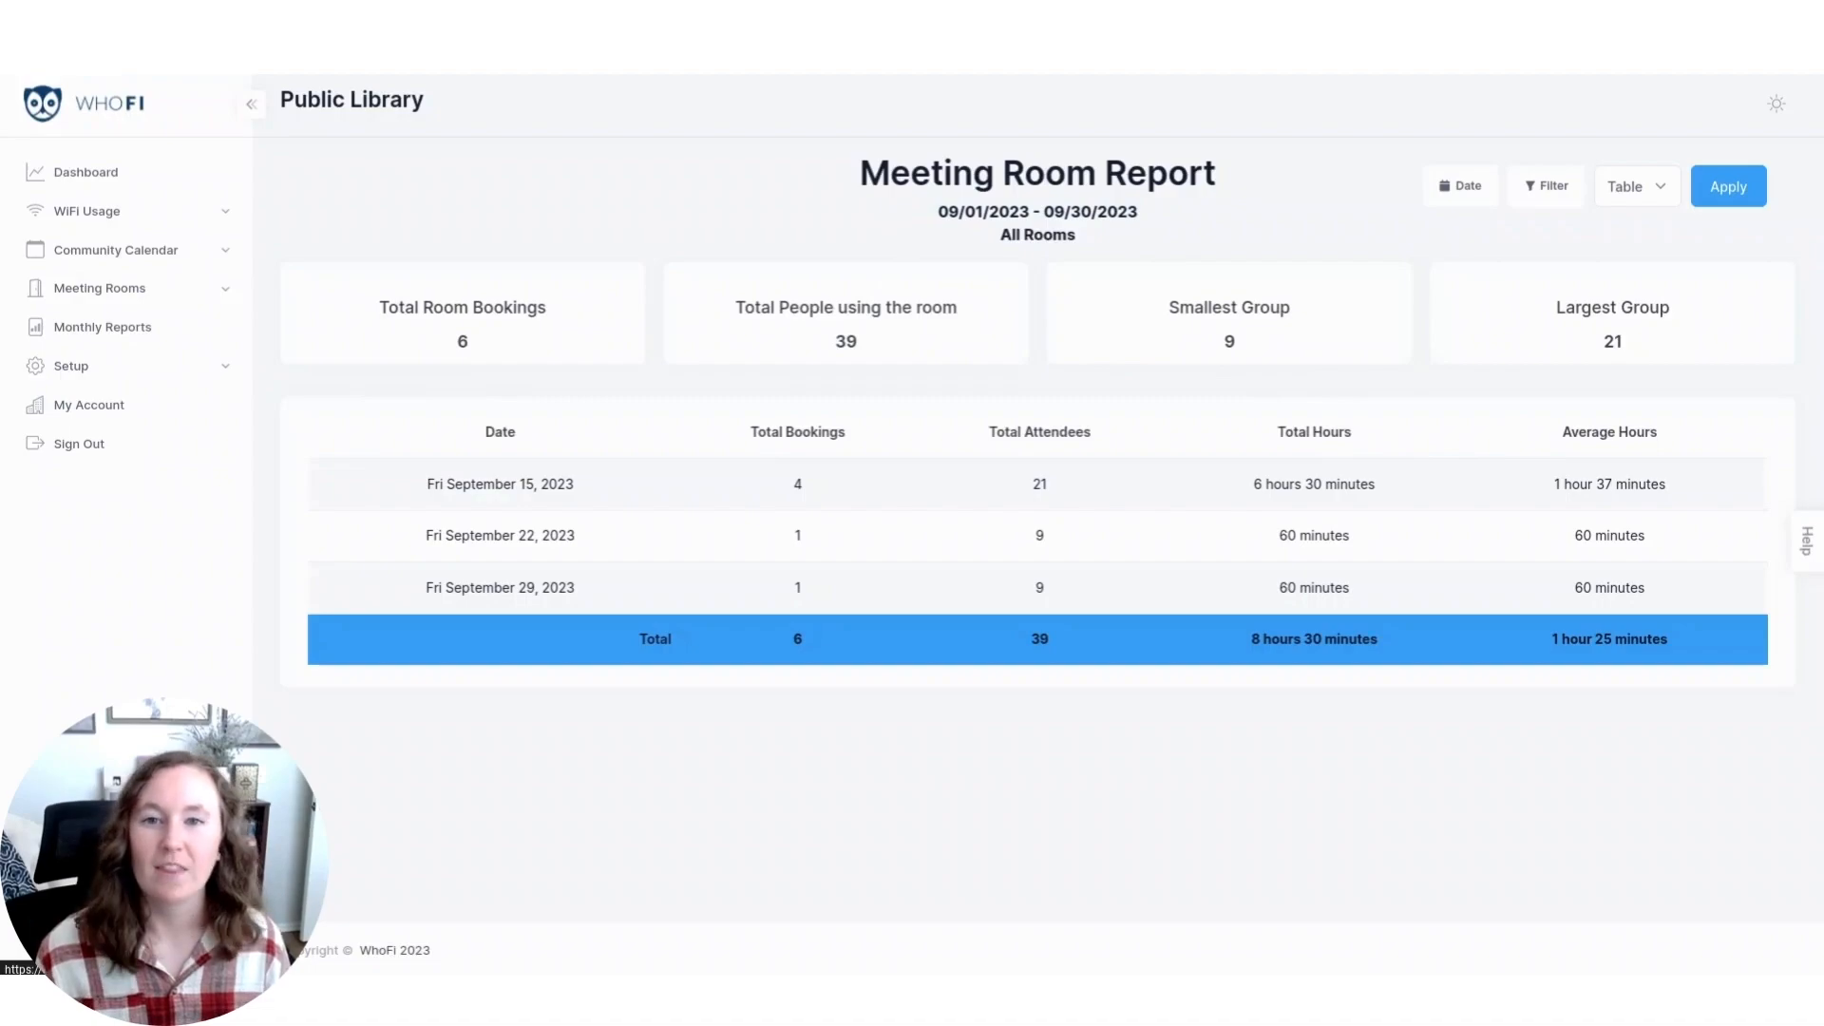
drag(1099, 239, 992, 238)
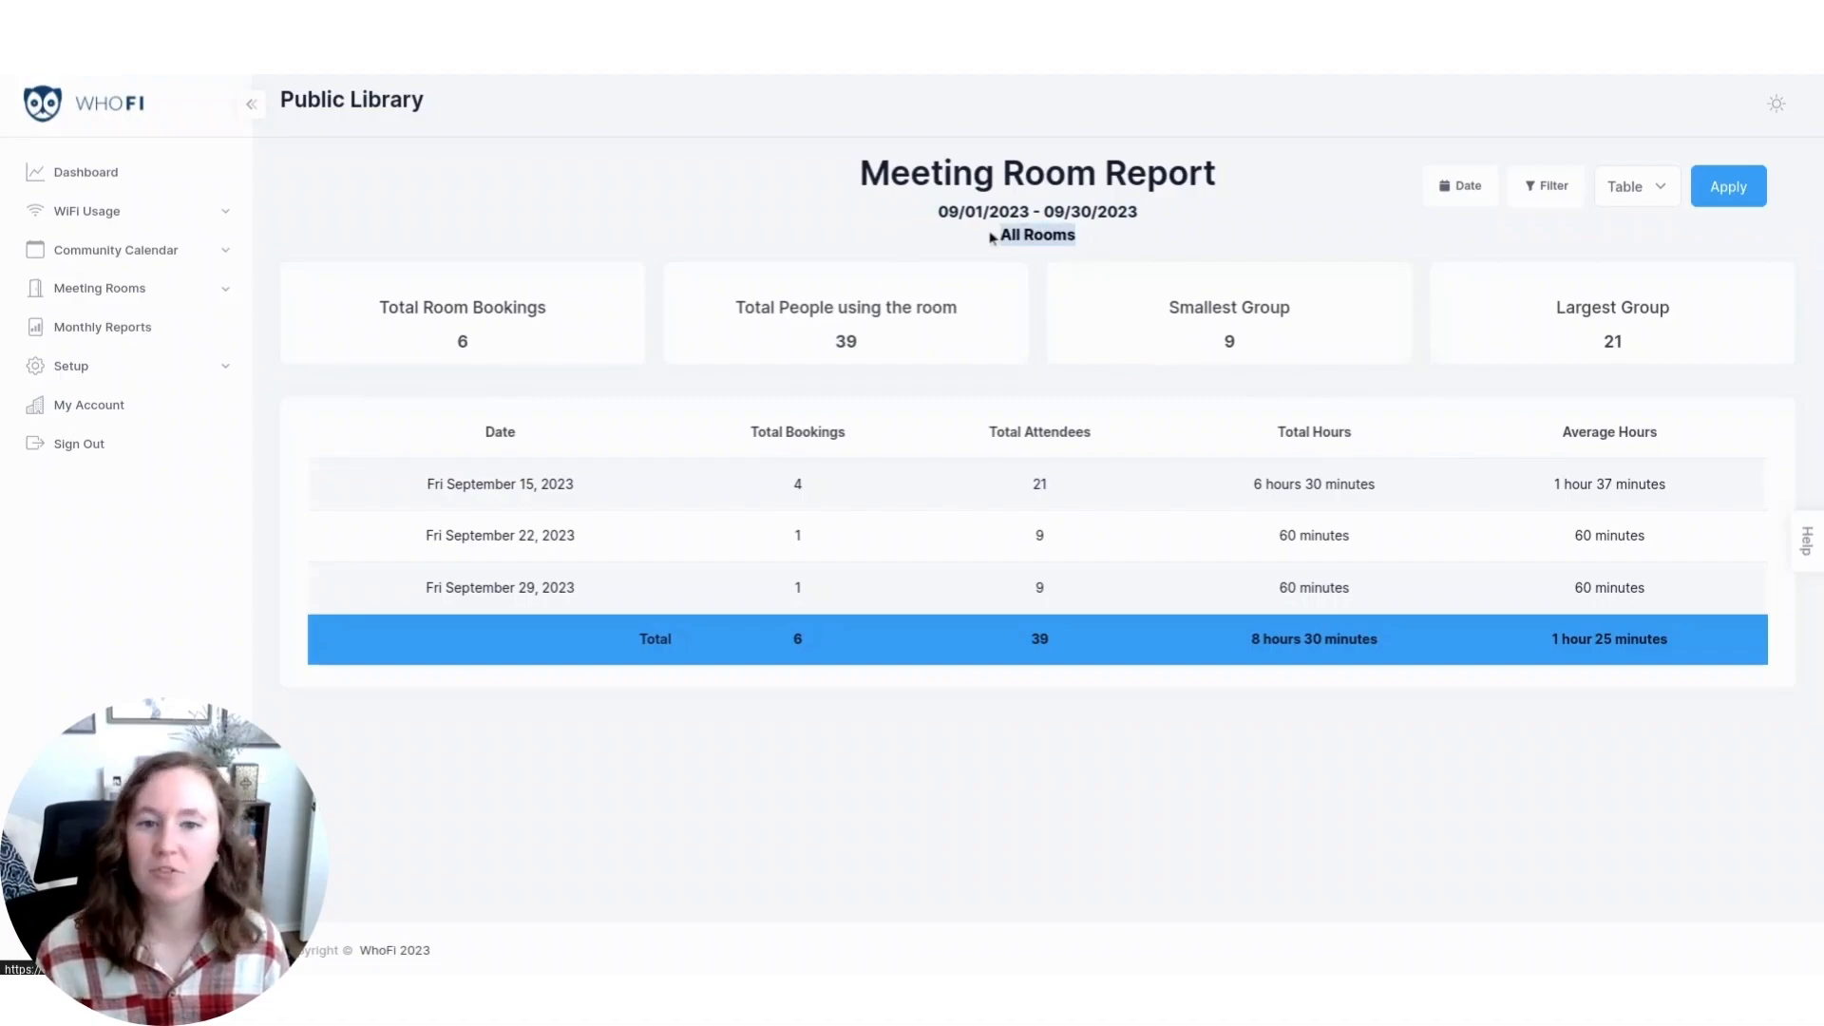
click(1303, 245)
click(1543, 190)
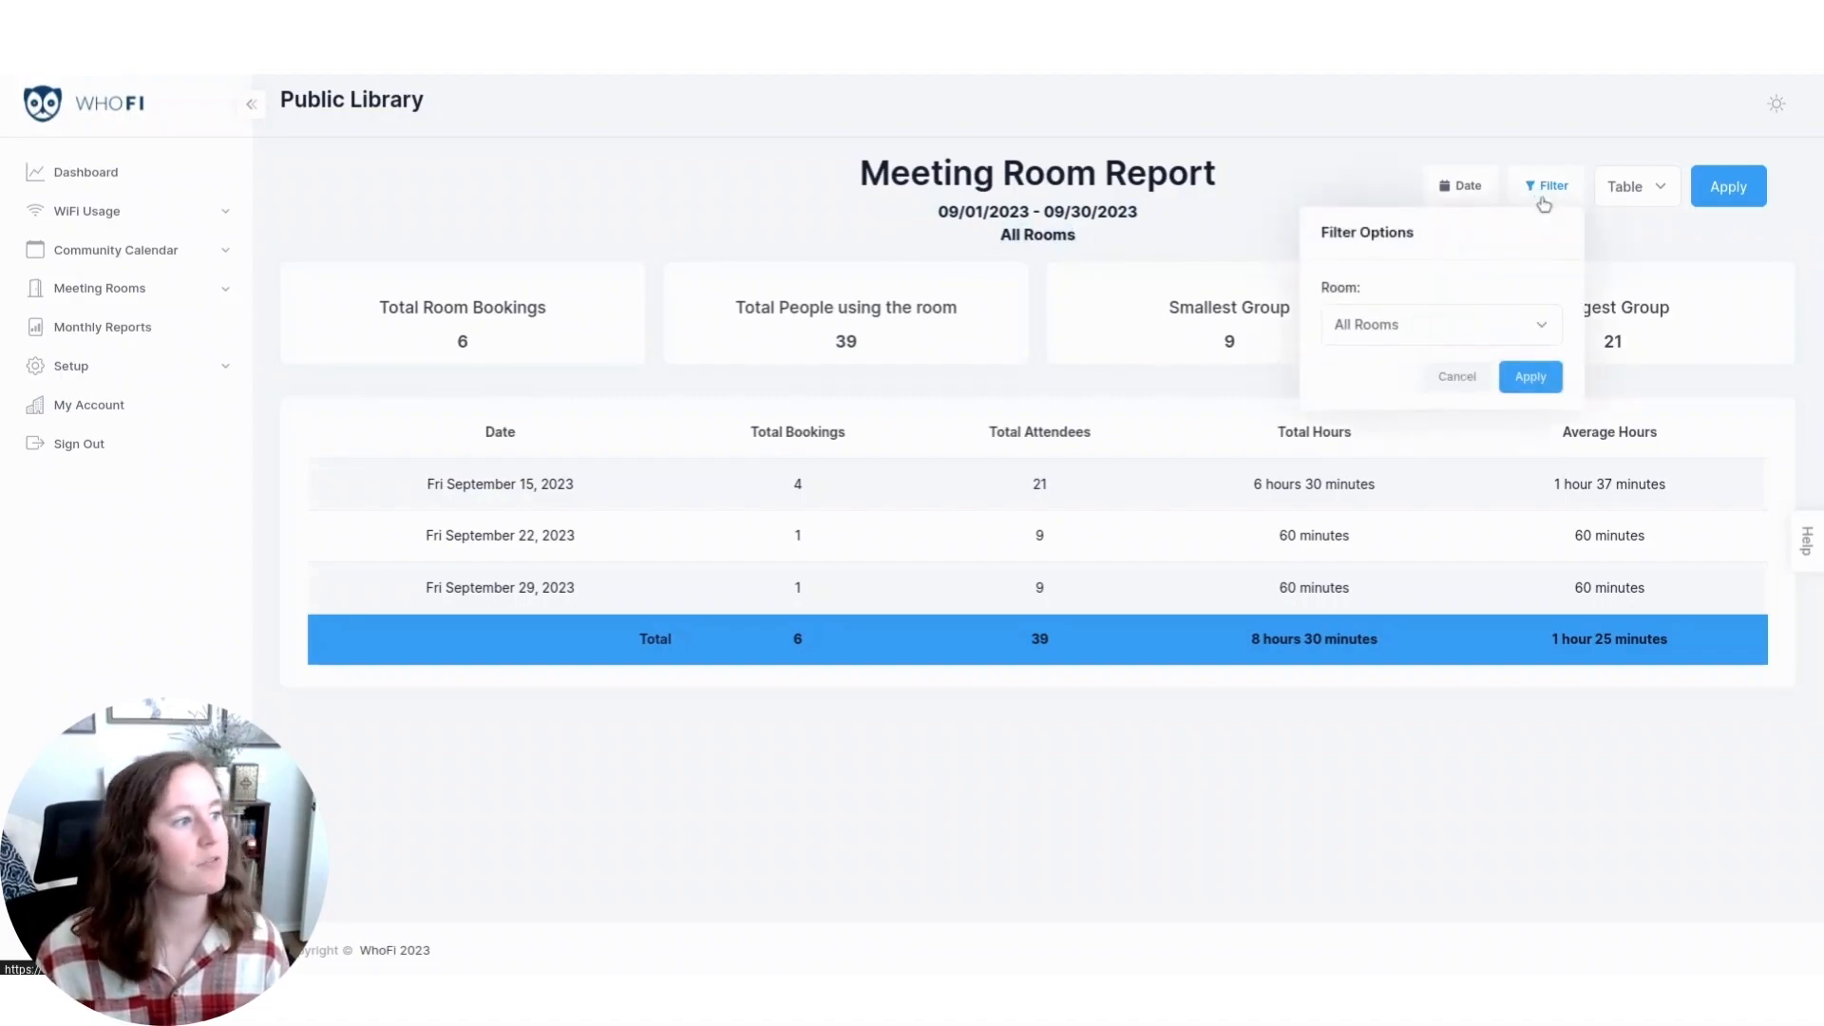
click(1441, 323)
click(431, 203)
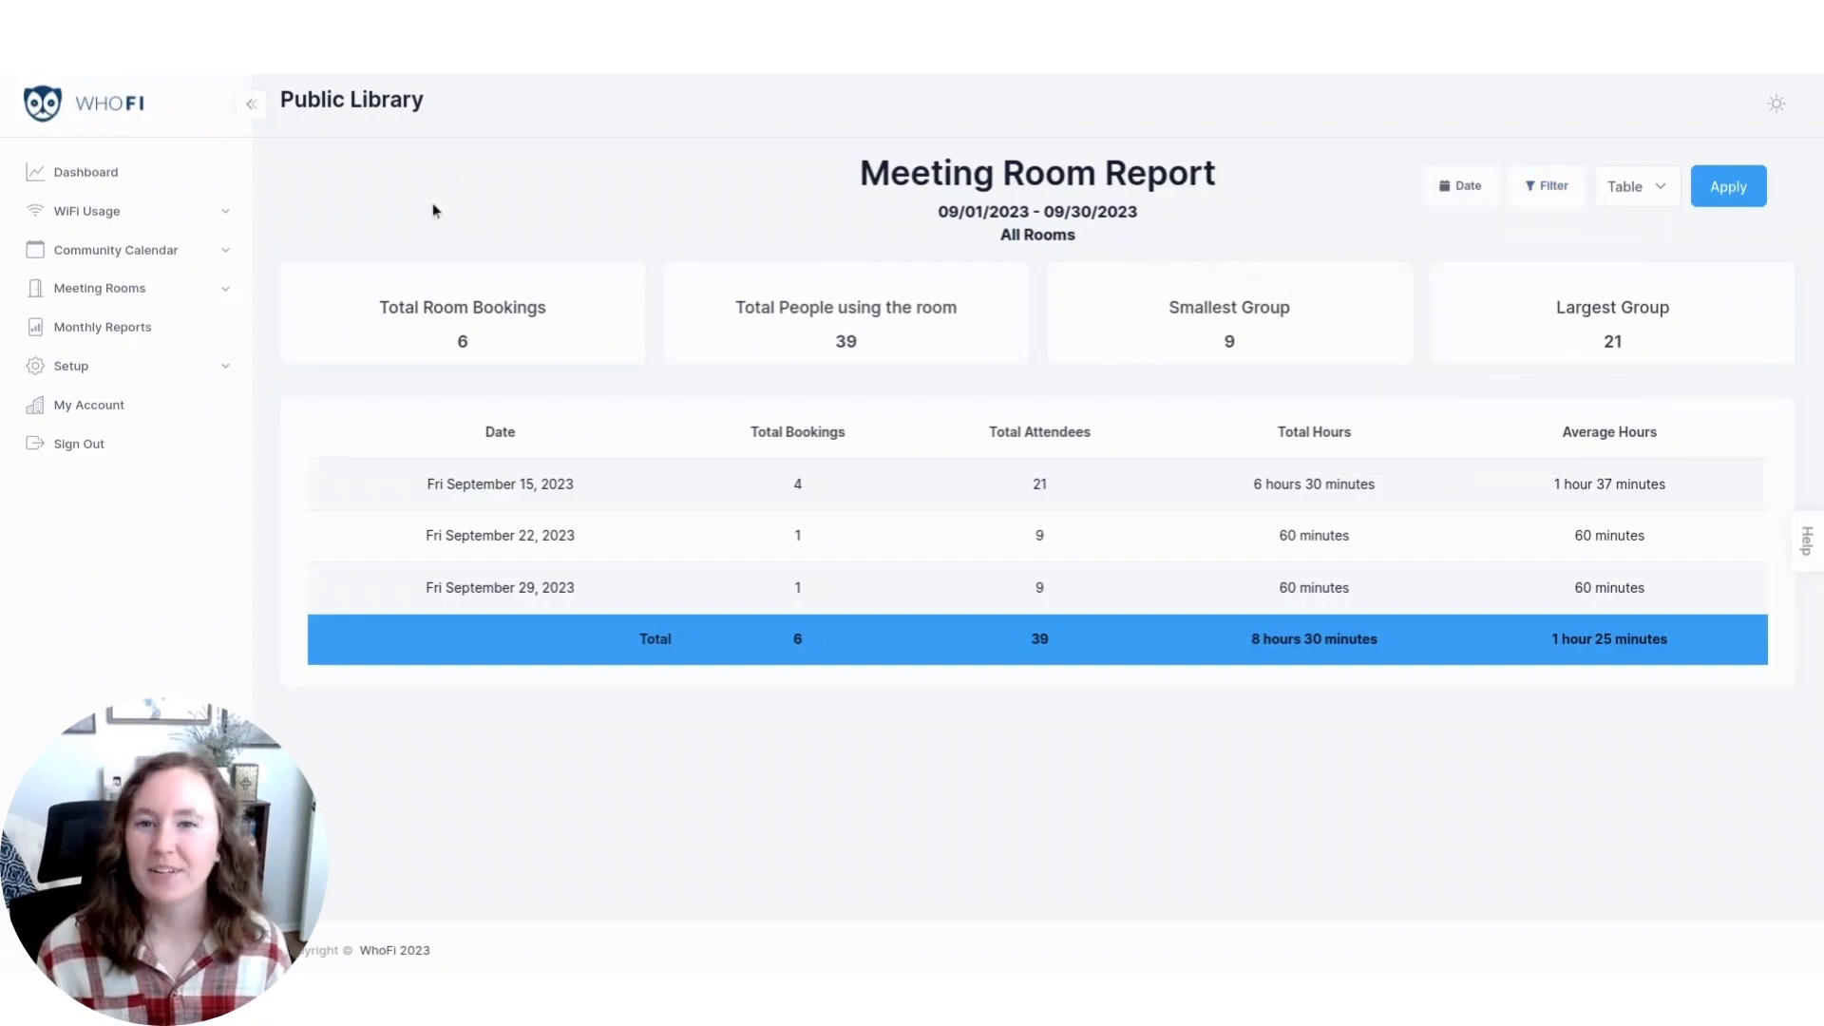